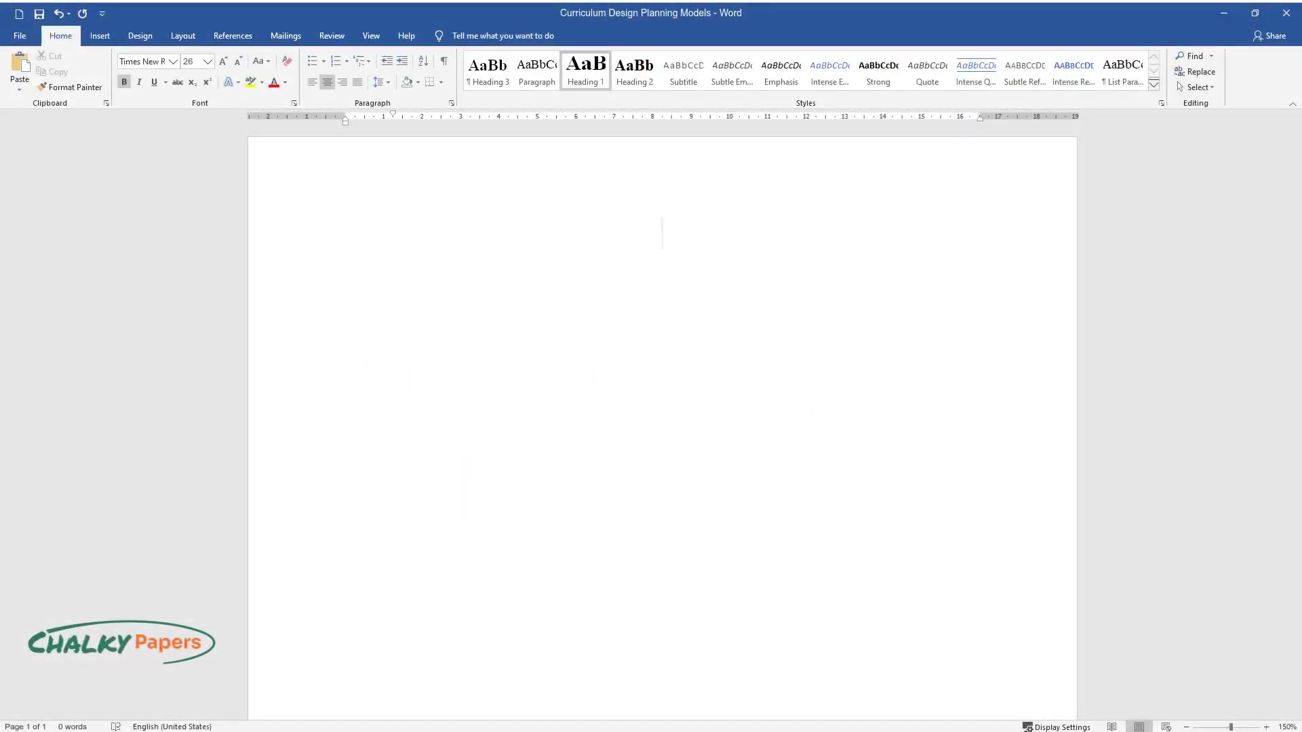
Type the bold centred Heading 1 title 'Curriculum Design Planning Models'
type("Curriculum ")
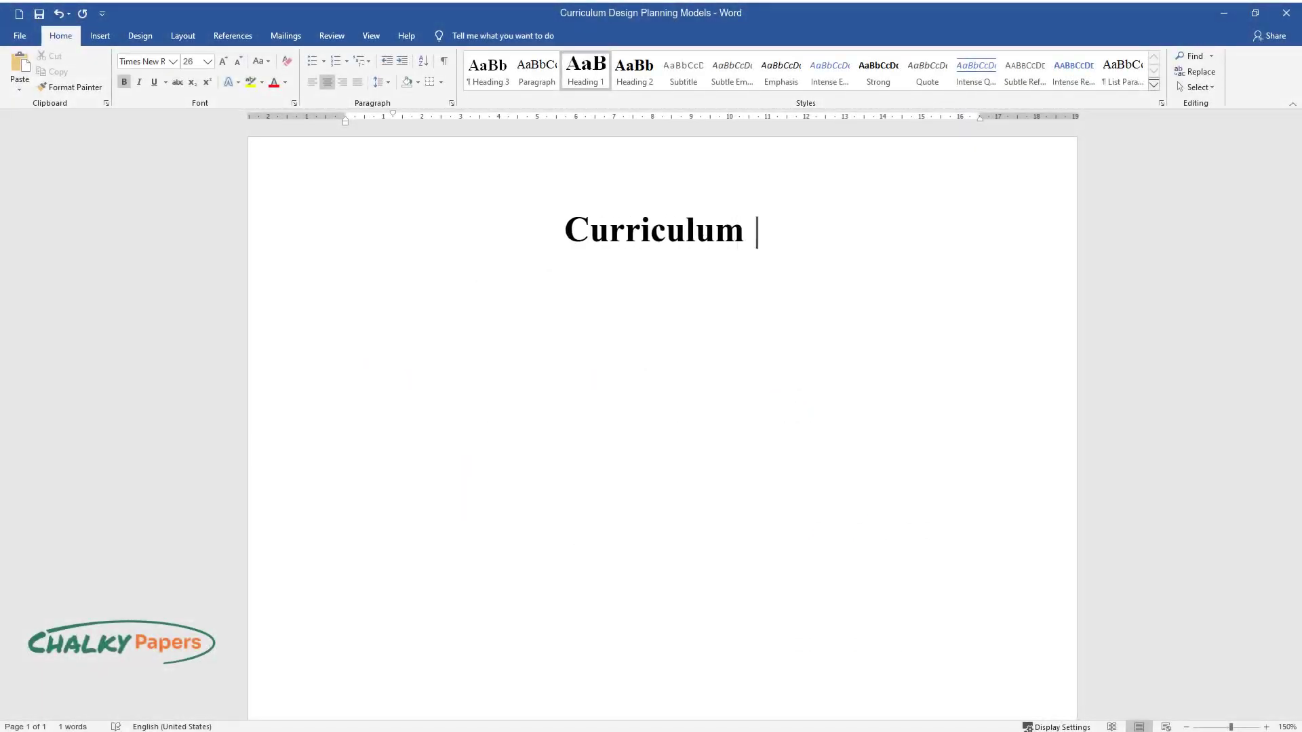
type("Design Planning Models")
Add an 'Introduction' Heading 2 below the title
key("Return")
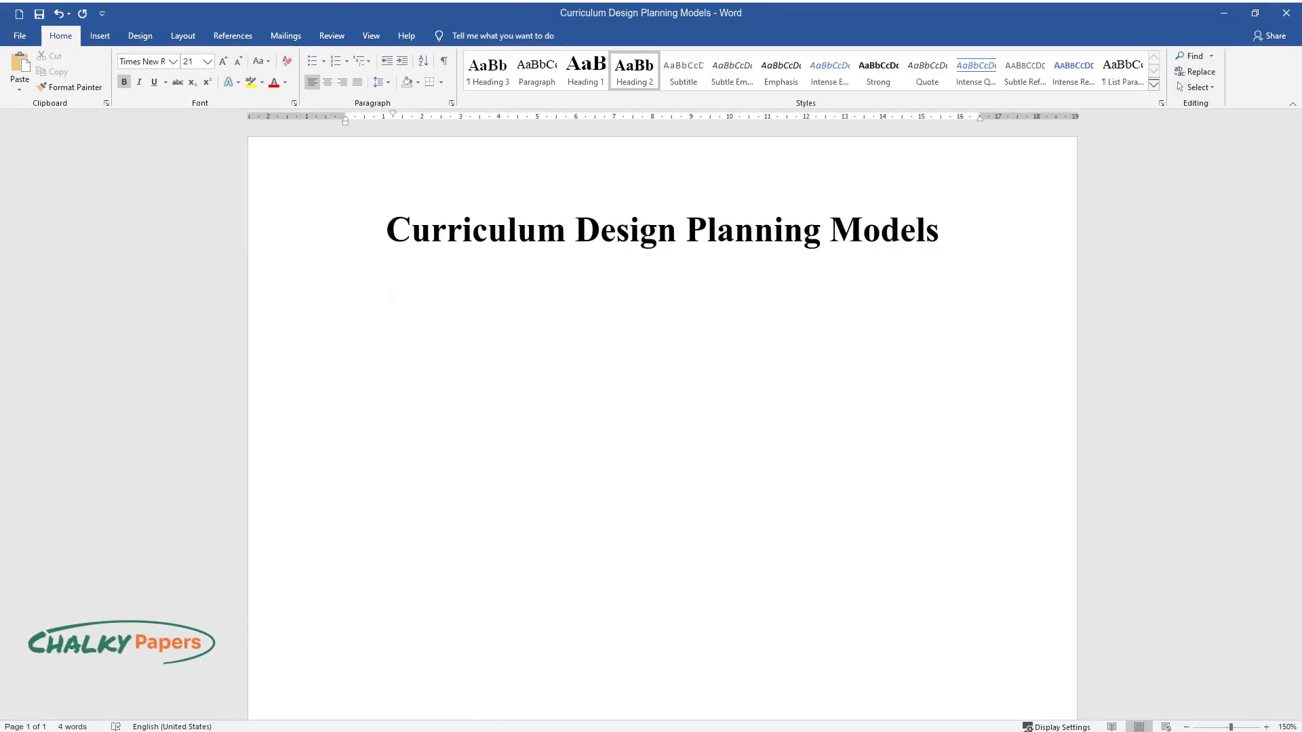
type("Introduction")
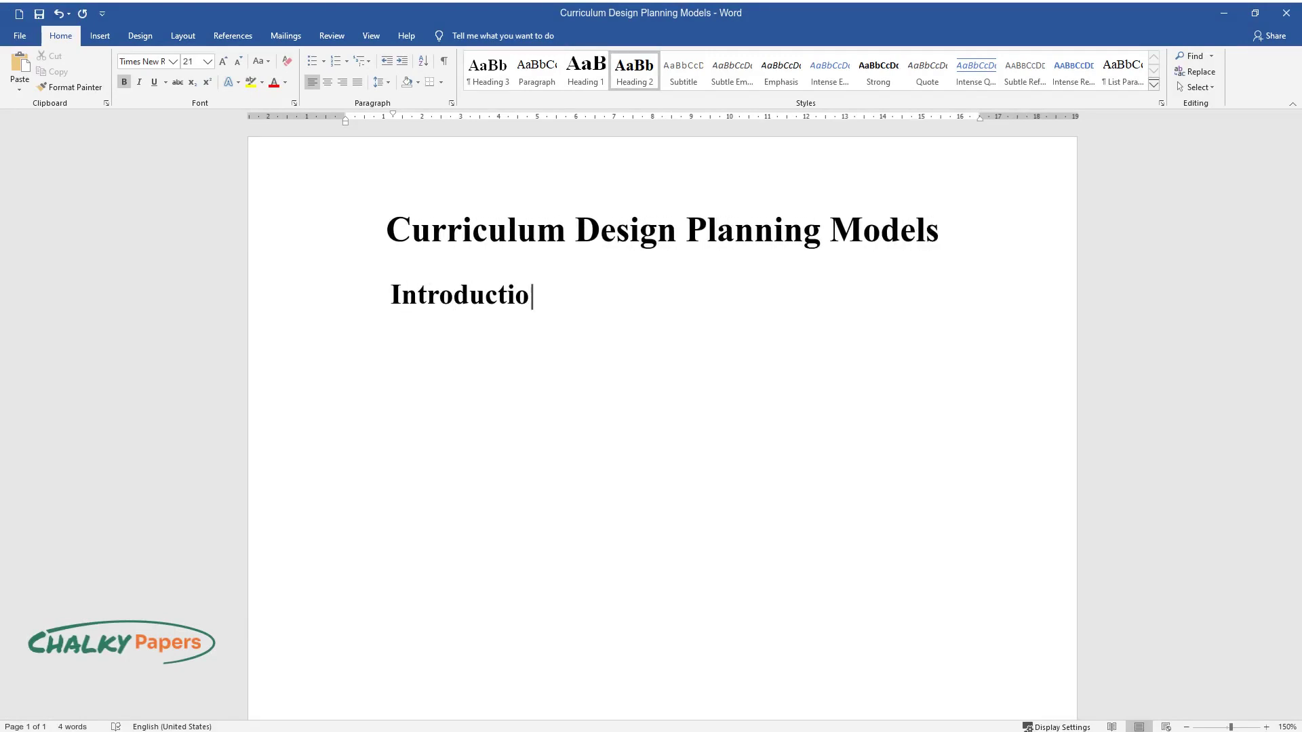
key("Return")
Write the introduction paragraph about the educational program as a systemically organized unity
type("The ed")
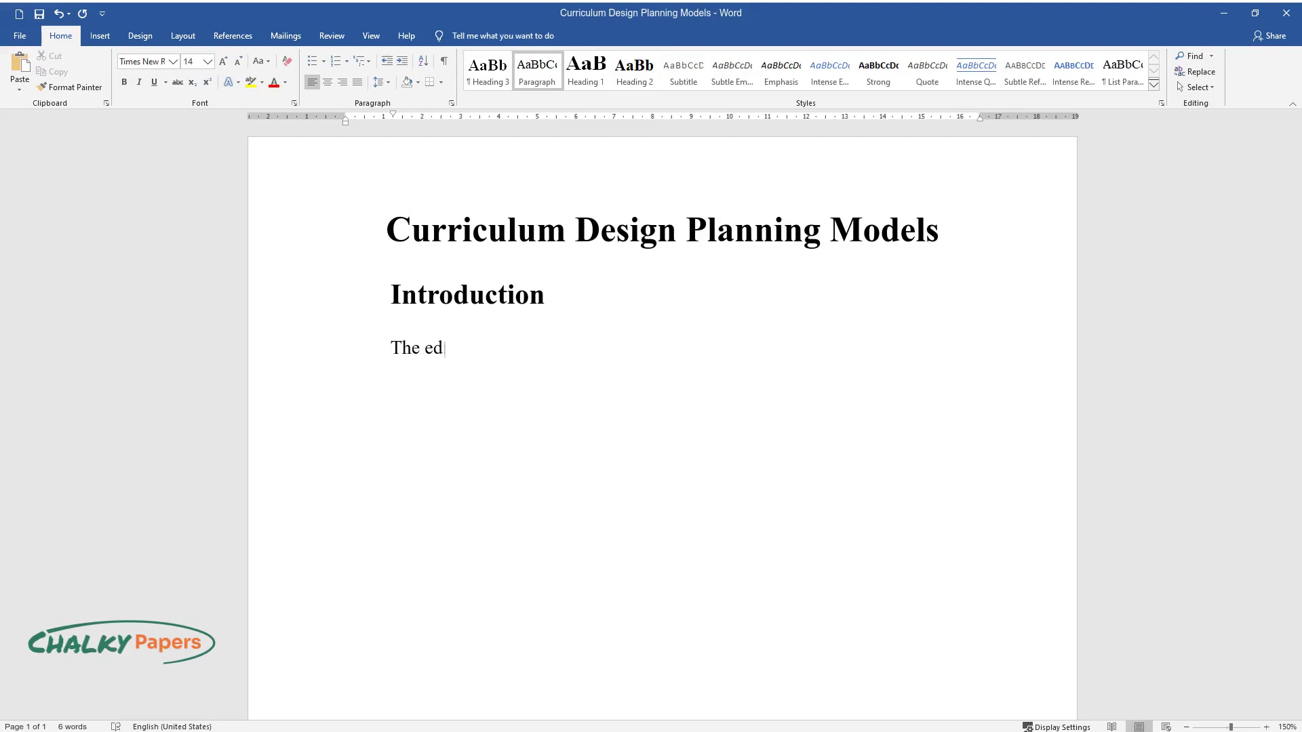
type("ucational program is a systemical")
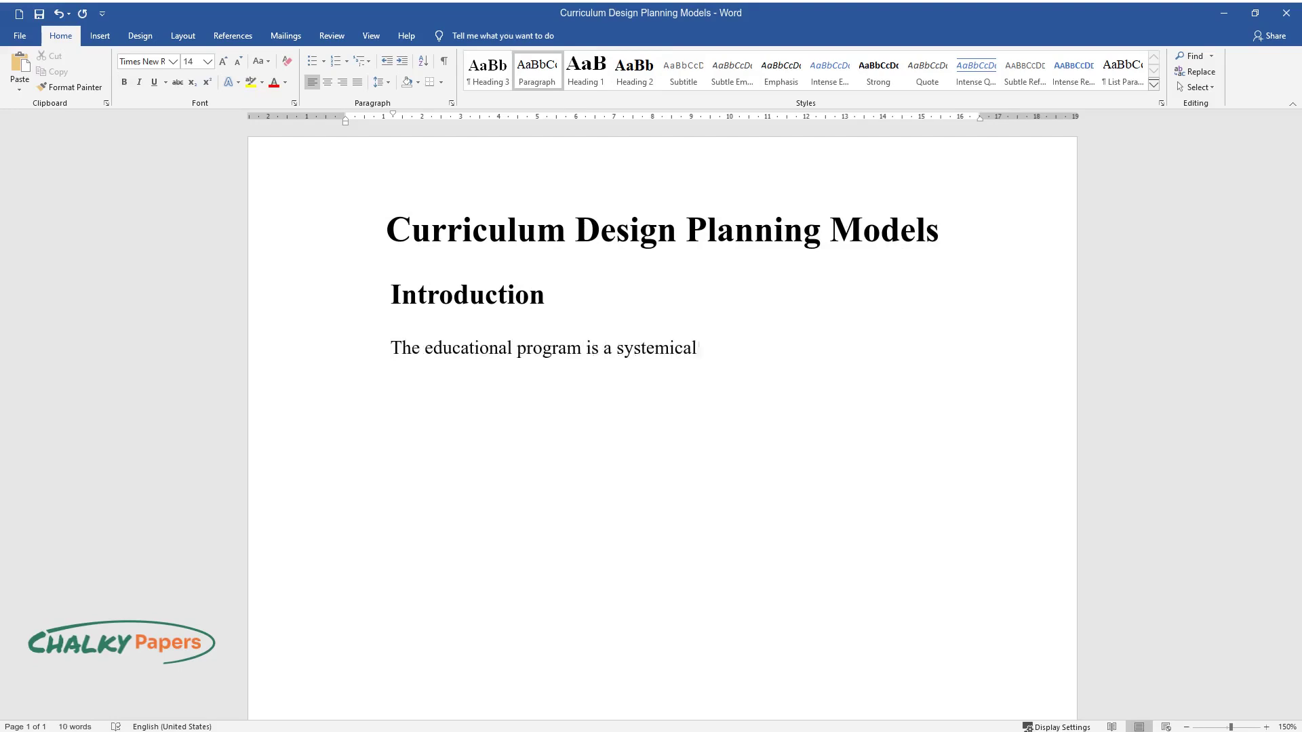
type("ly organized unity of the goals, ")
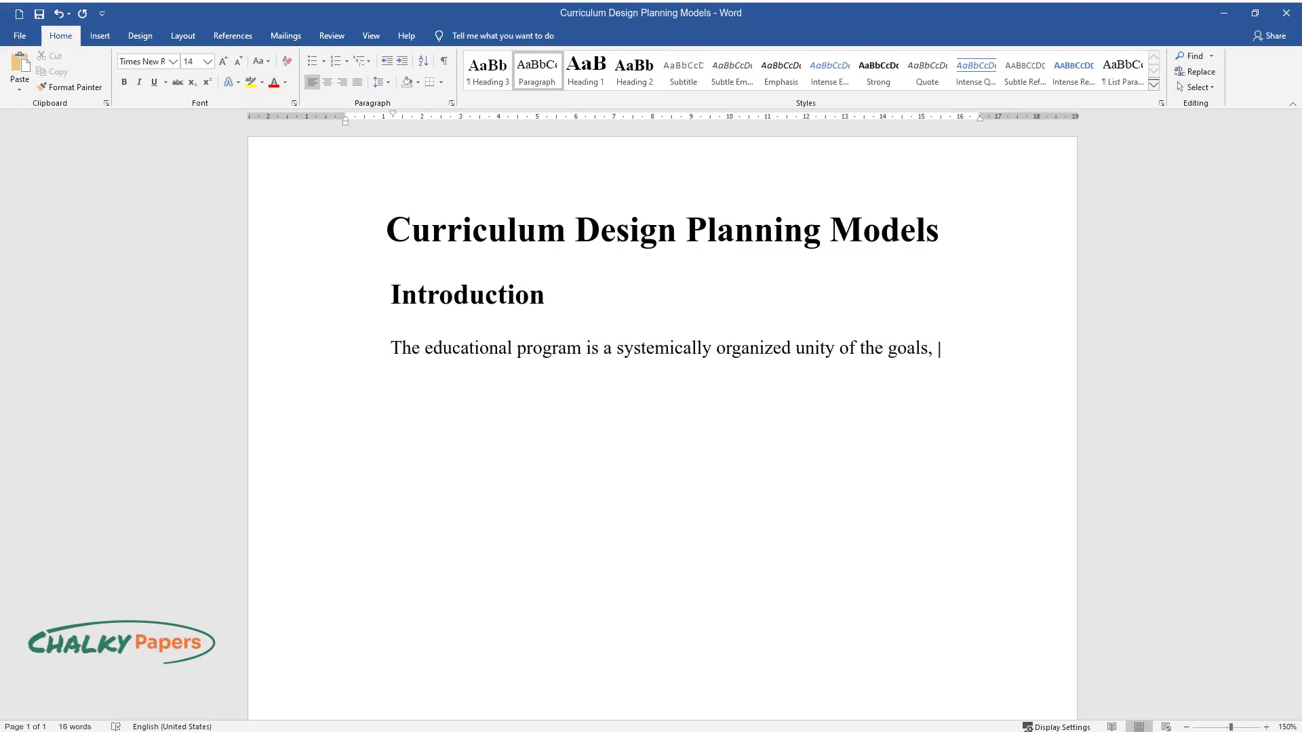
type("values, and content of education")
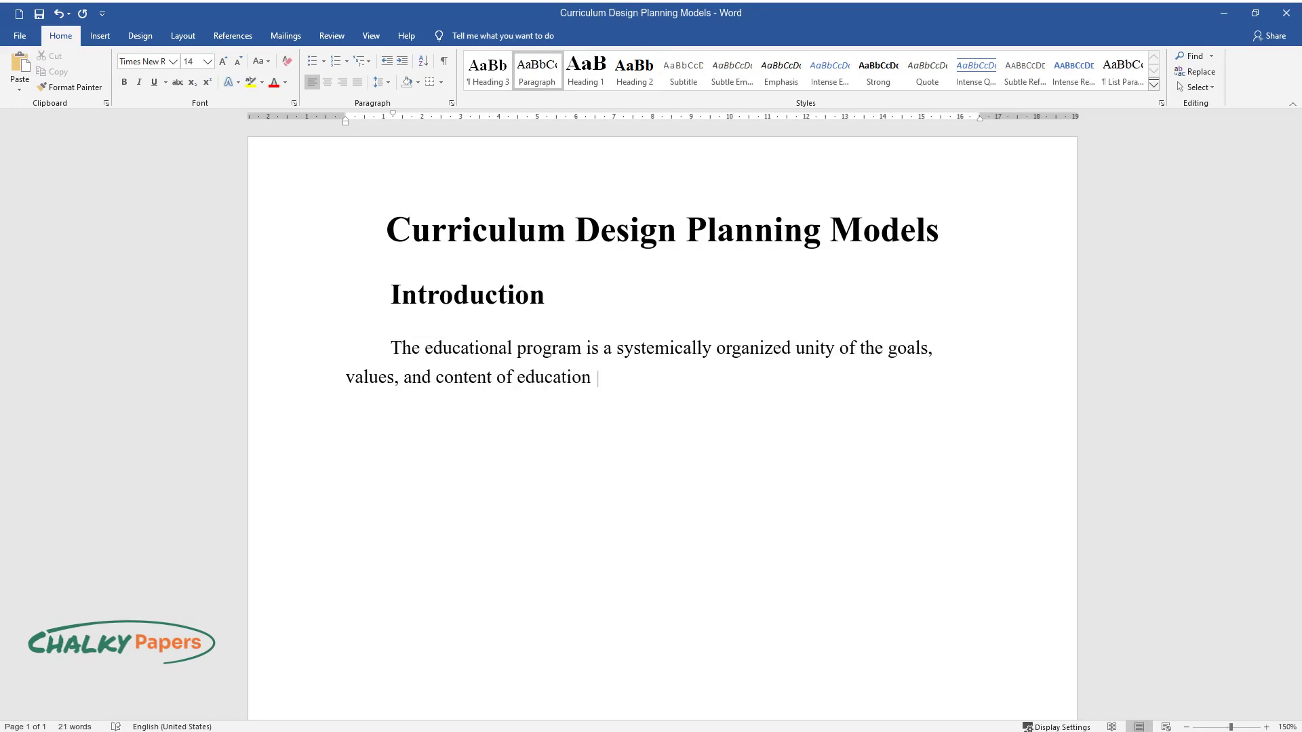
type(" and the conditions for managing the educational")
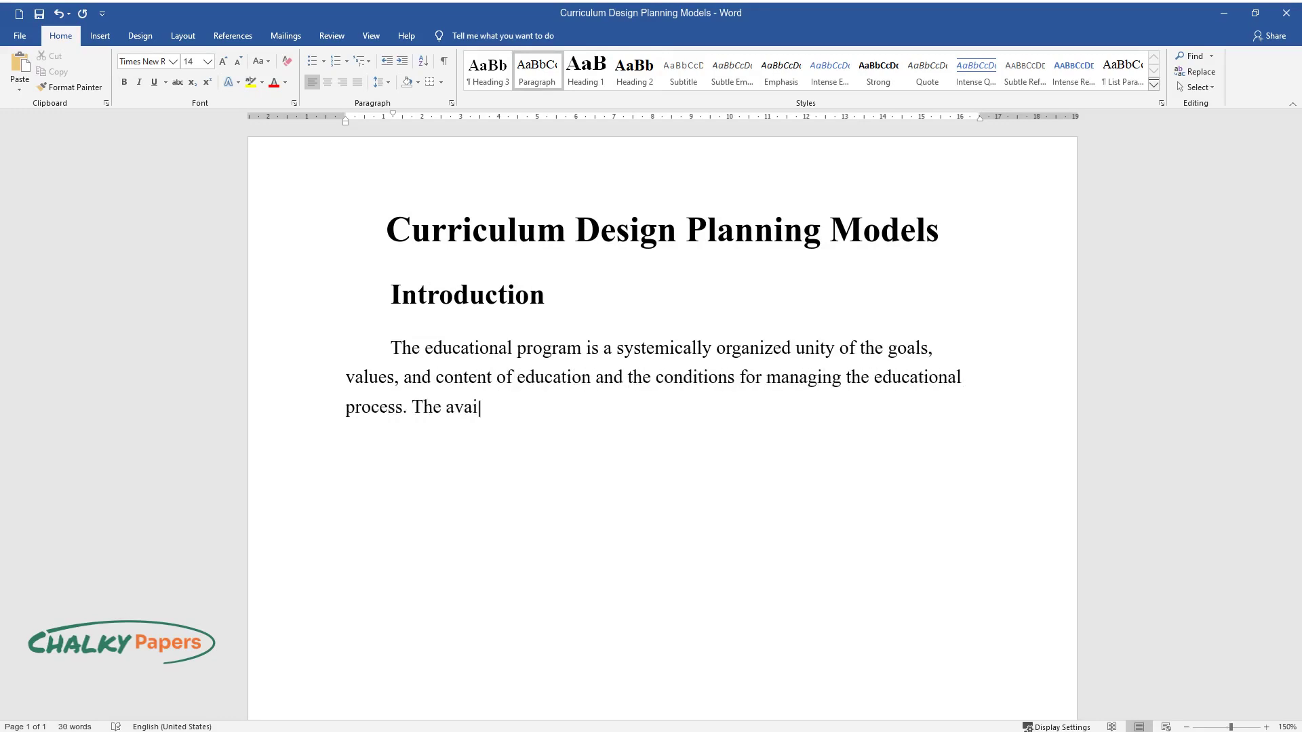
type("esigns i")
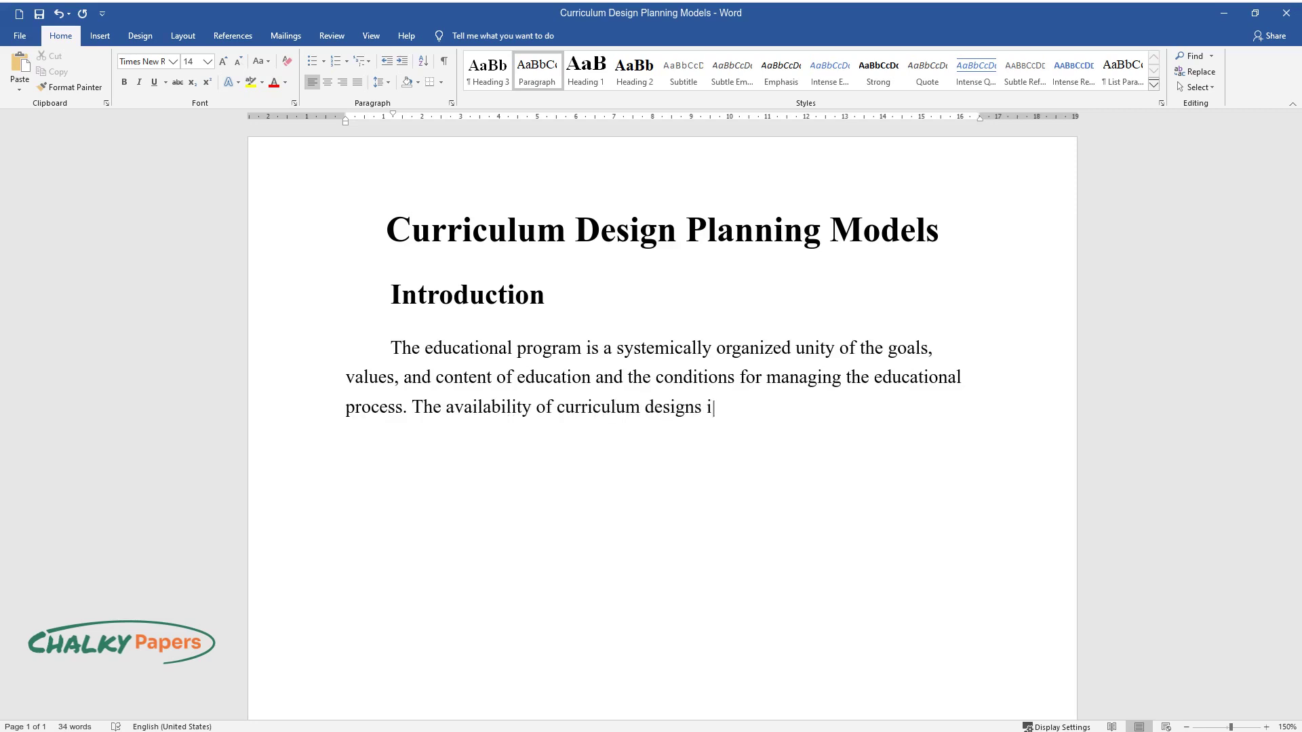
type("s the result of the administratio")
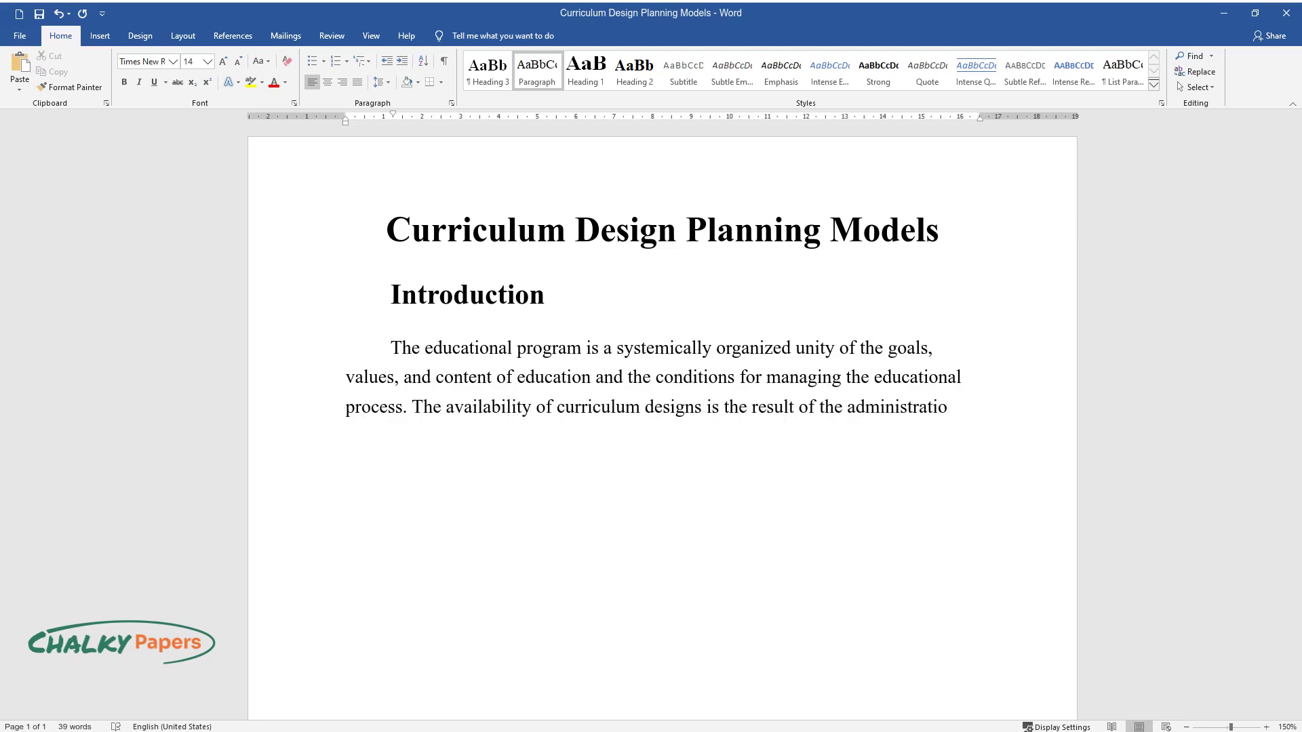
type("n's activities. Currently, authors")
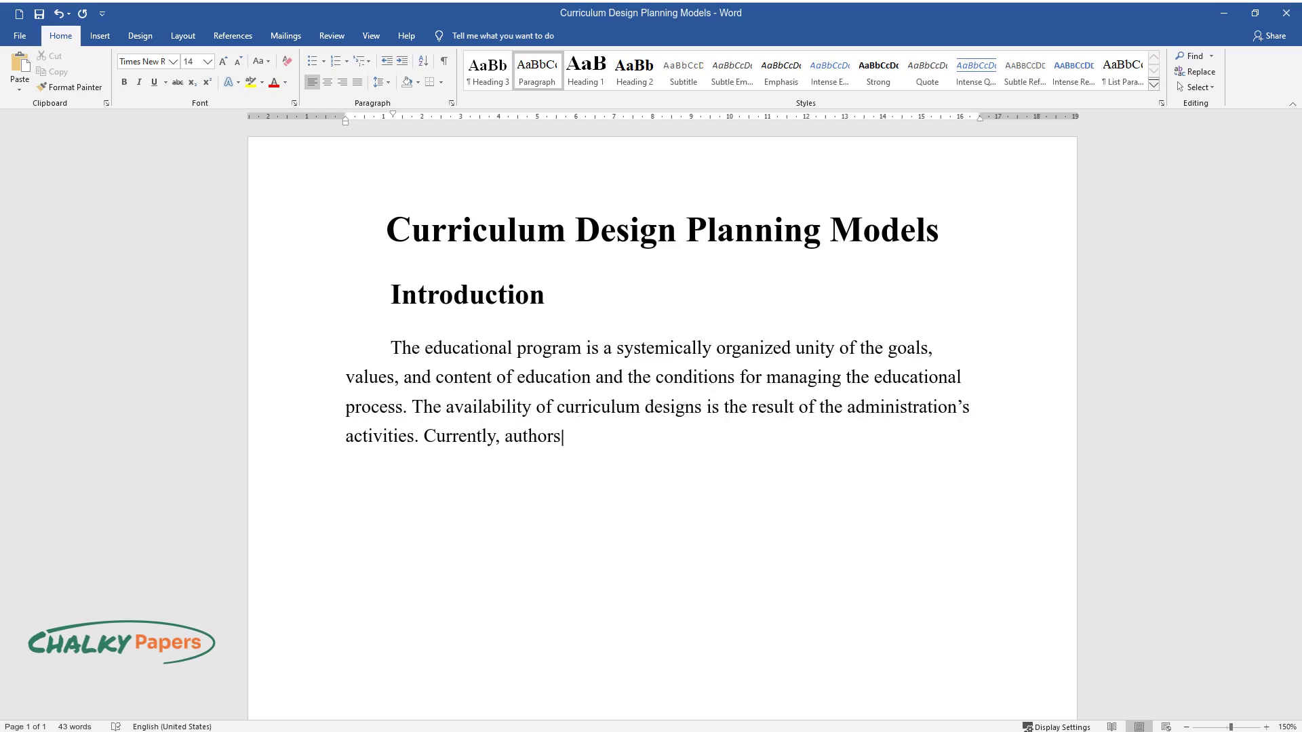
type(" and curriculum programs on acad")
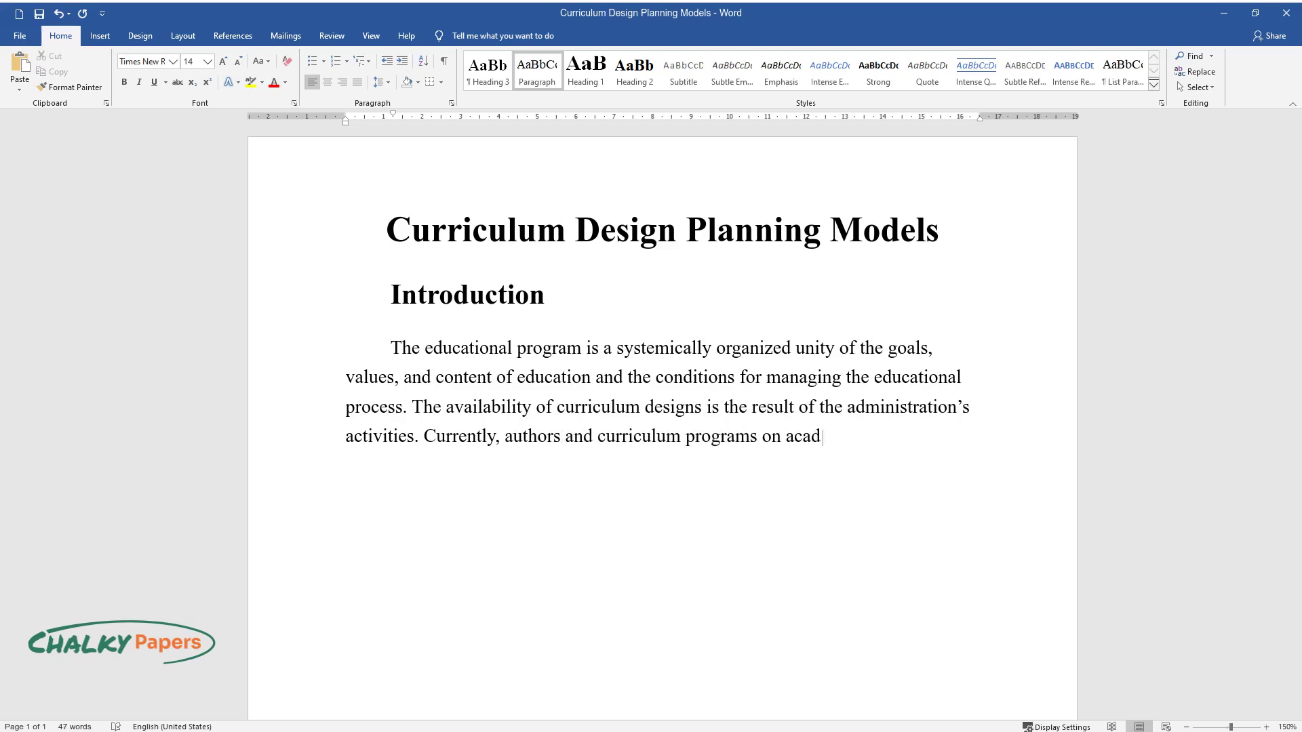
type("emic subjects are used to ensure")
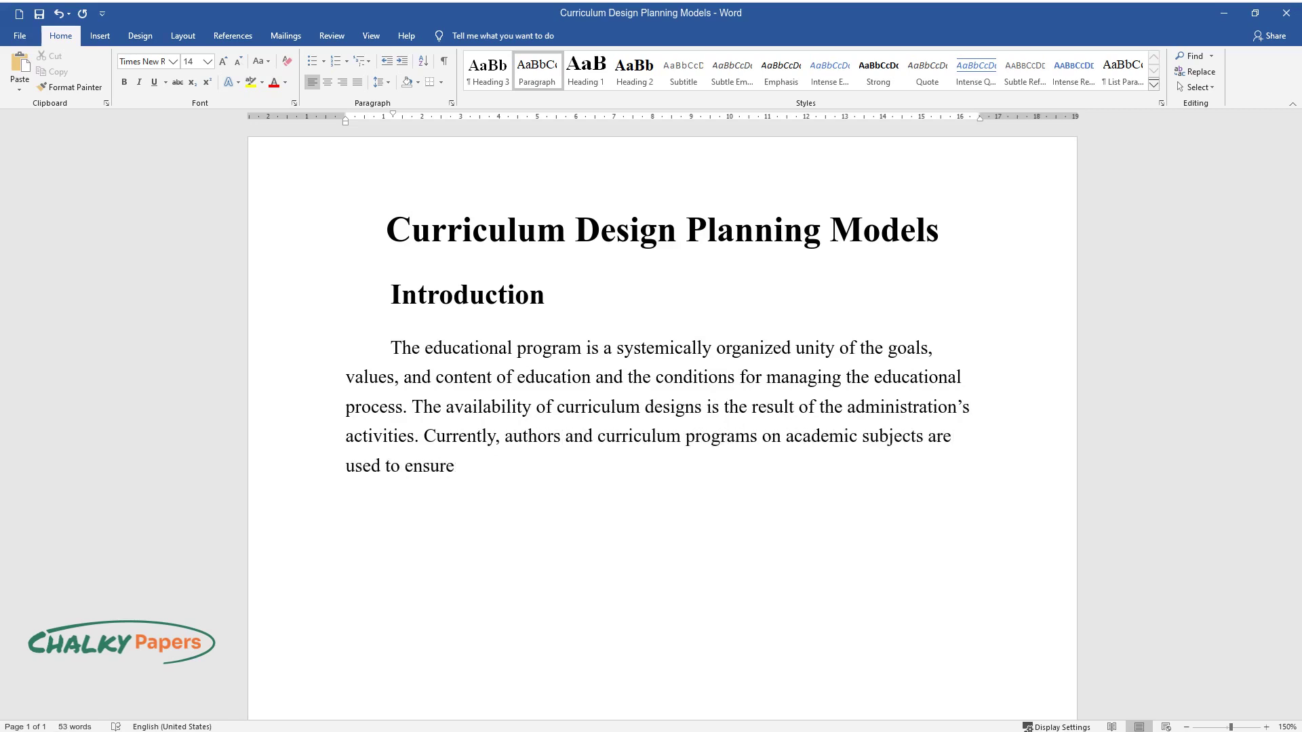
type(" Curricul")
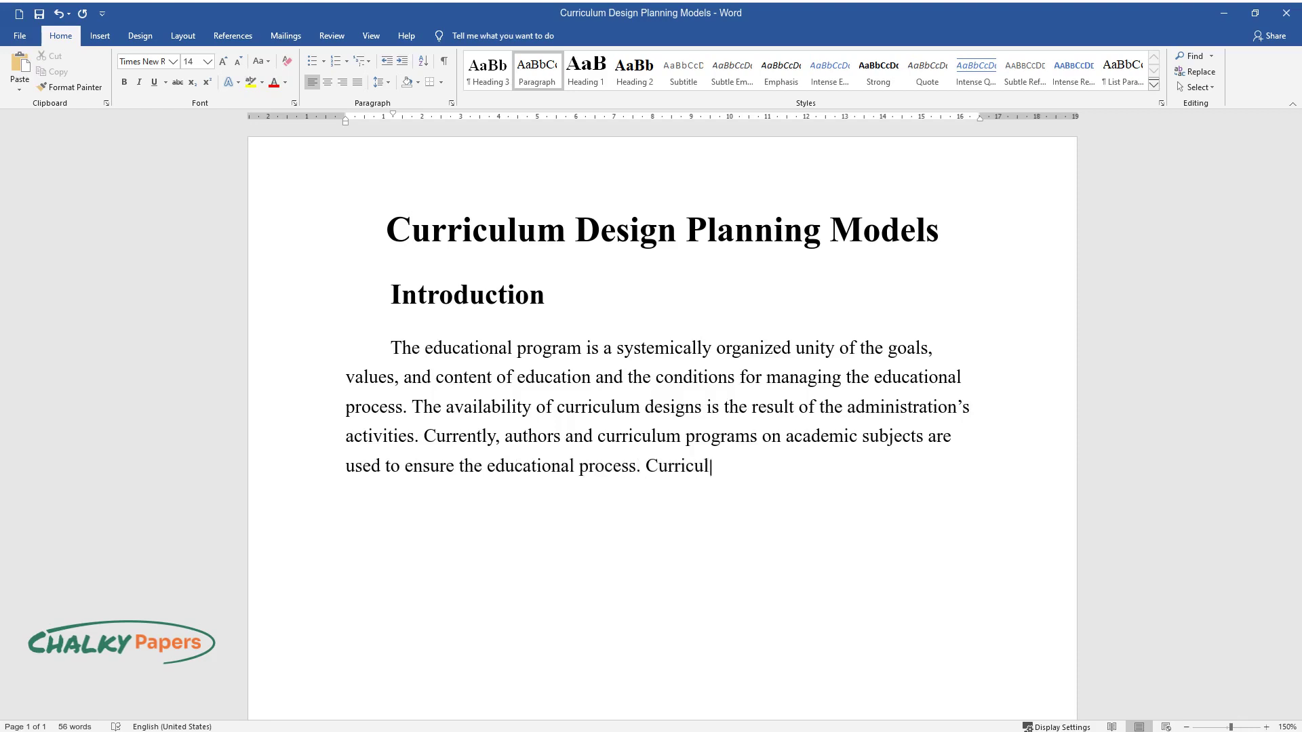
type("um designs prepared by teams and")
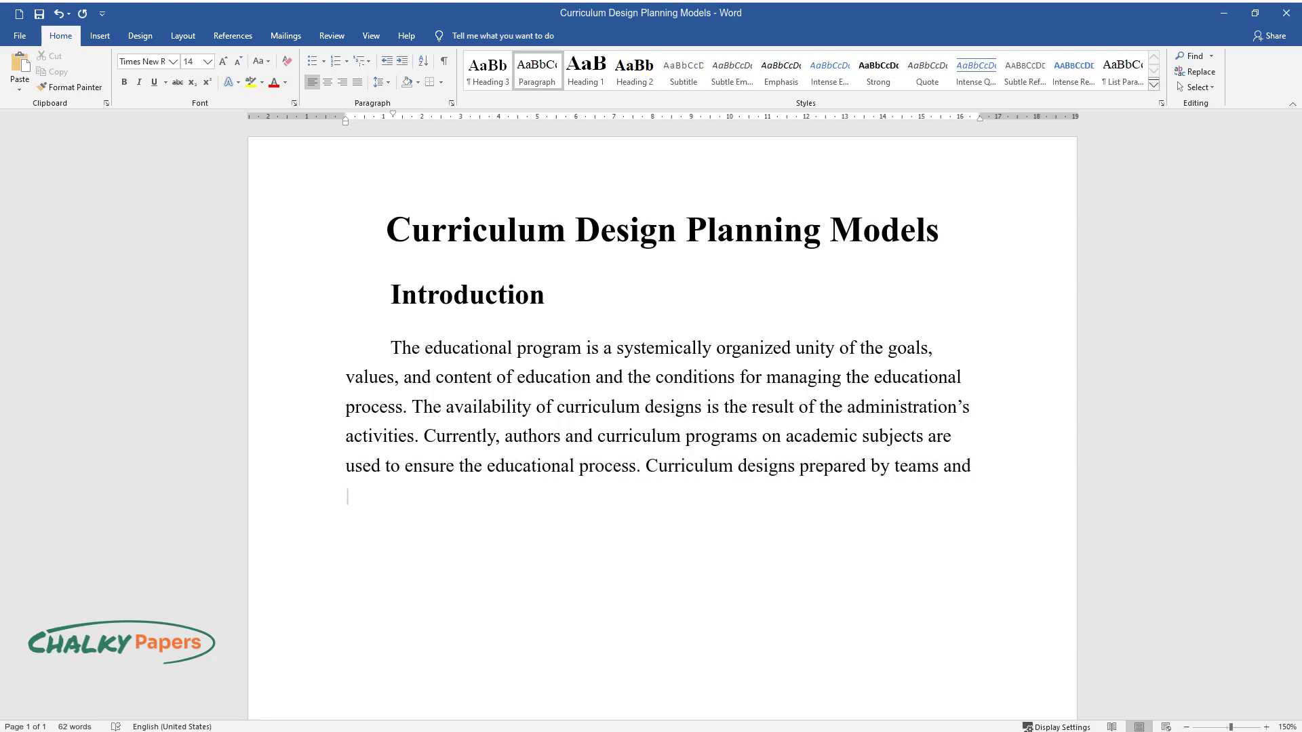
type(" individual teachers are develope")
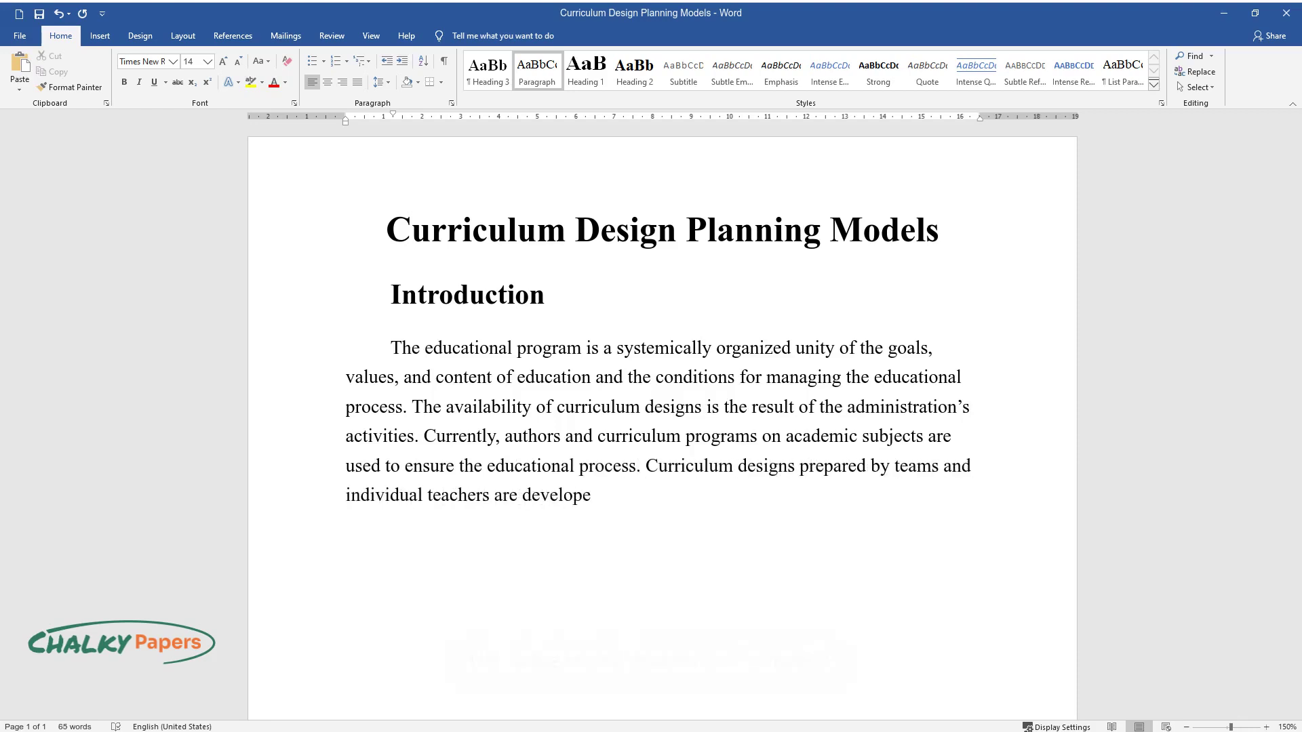
type("d based on existing sample progra")
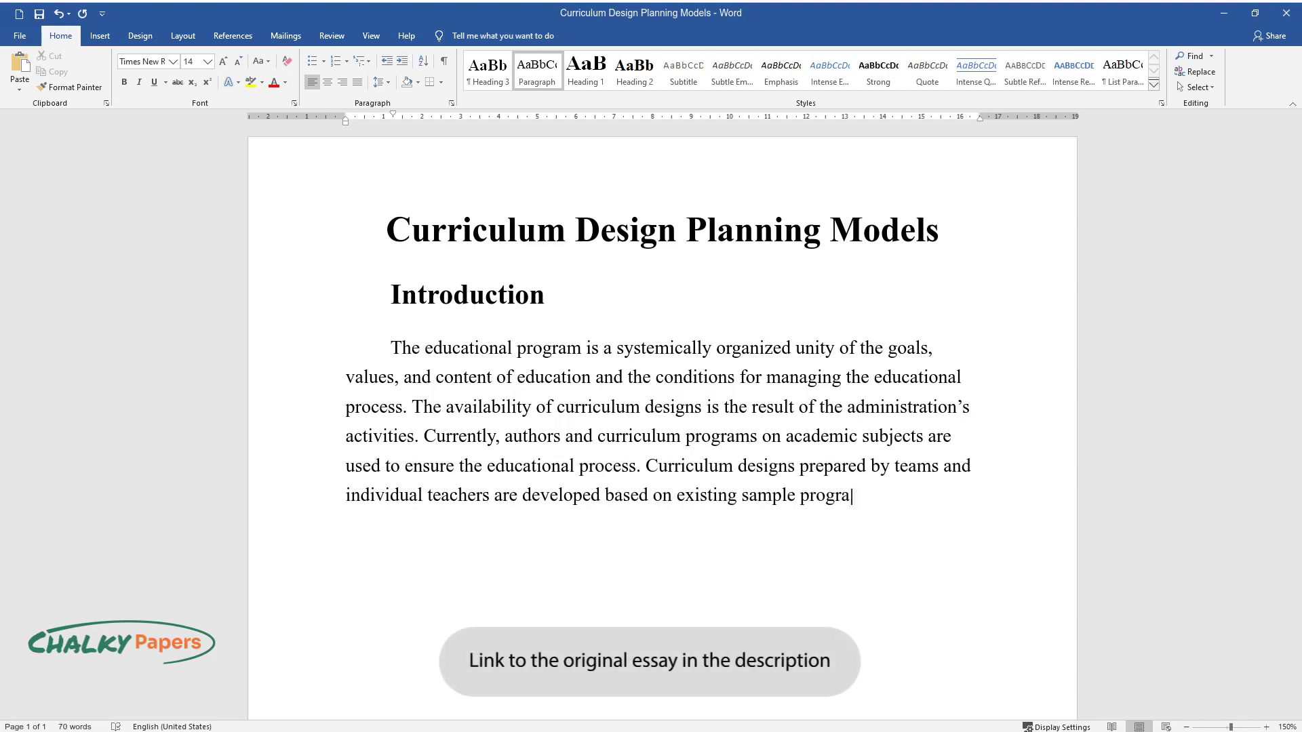
type("ms. The educational result of stu")
scroll(663, 406, "down", 1)
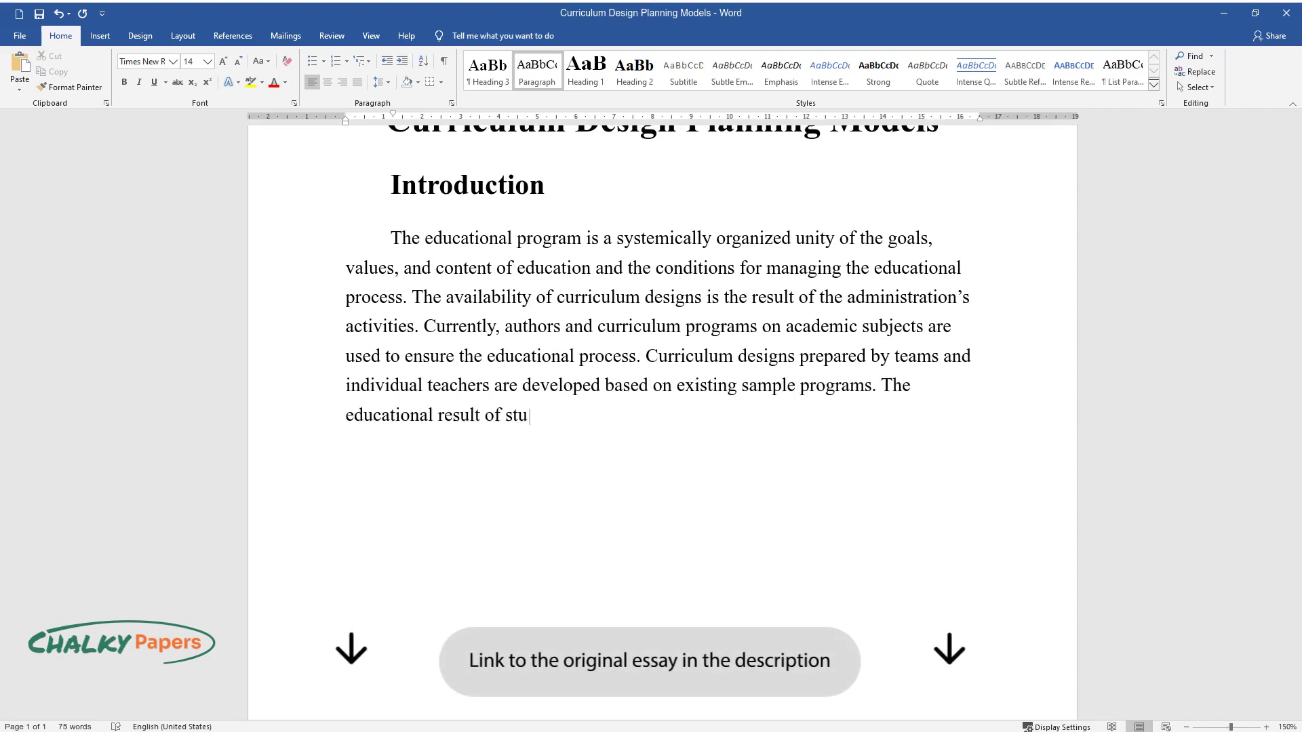
type("dents directly depends on the pro")
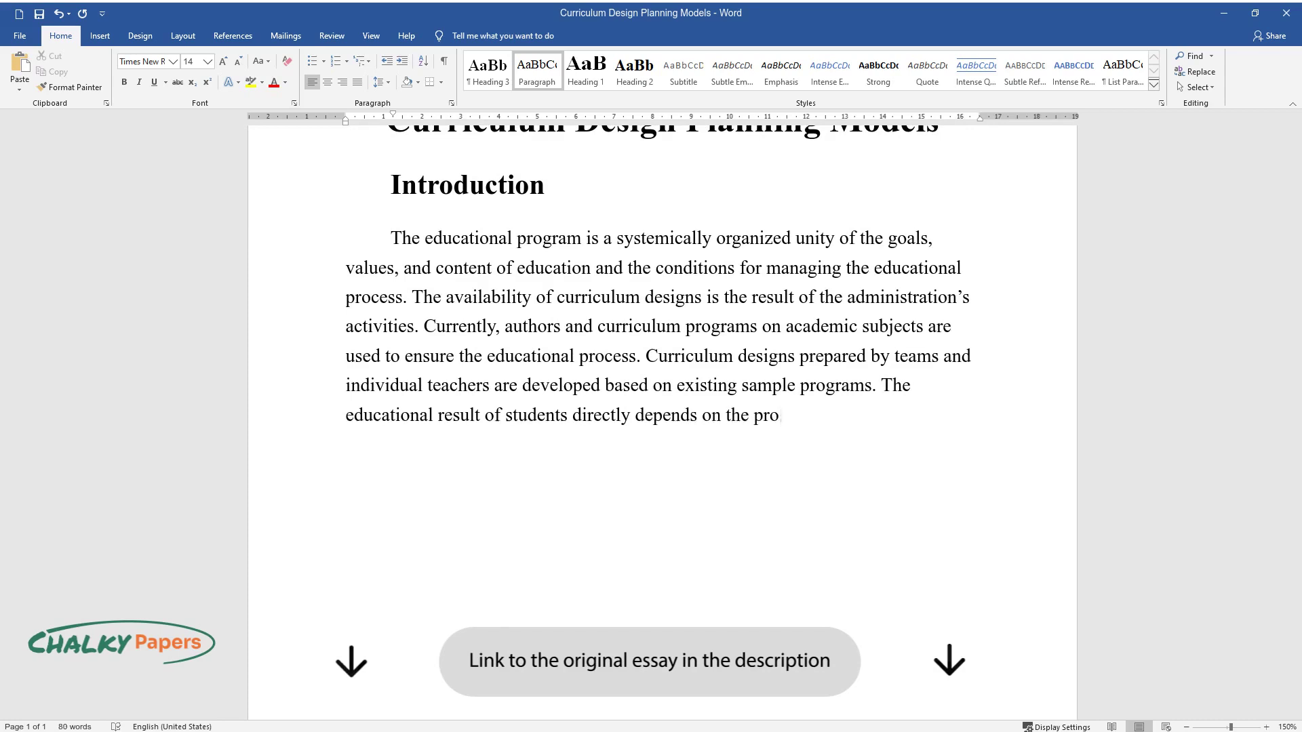
type("gram chosen or compiled by the te")
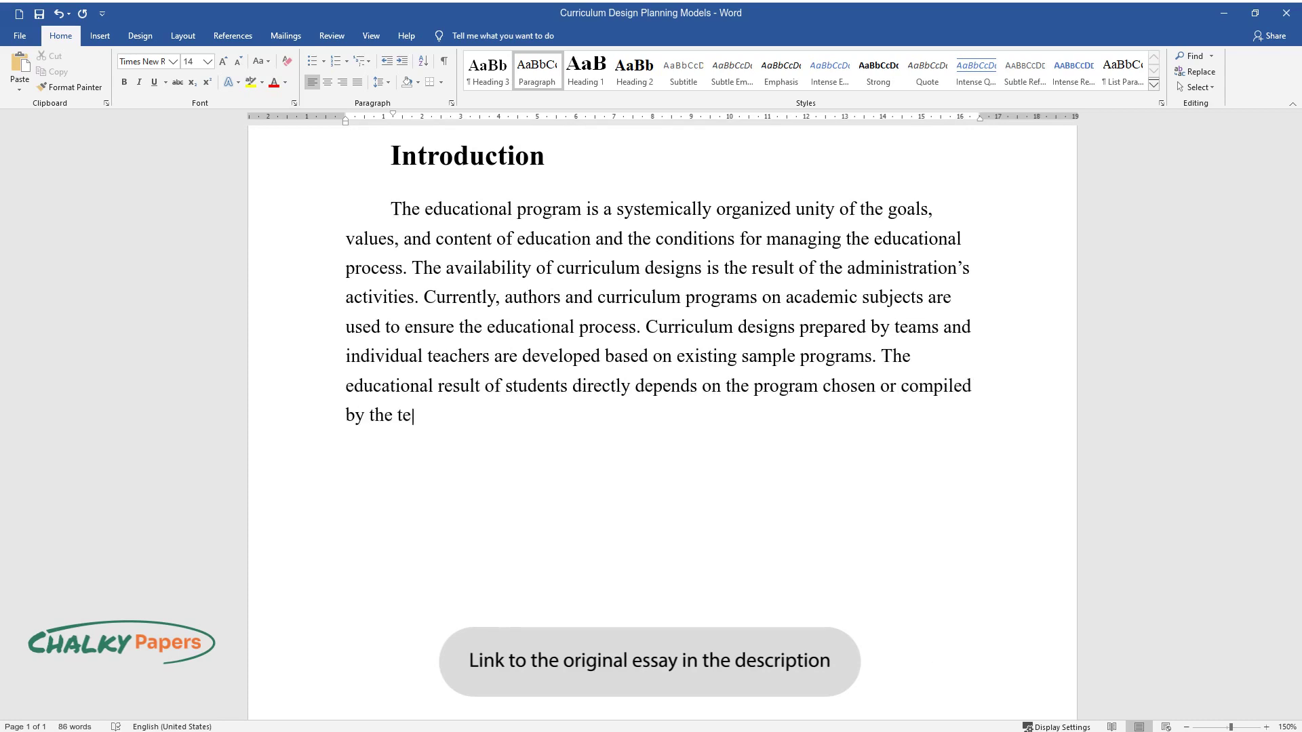
type("acher and the textbooks used.")
Add the Heading 2 'Overview of the Curriculum Design Process'
key("Return")
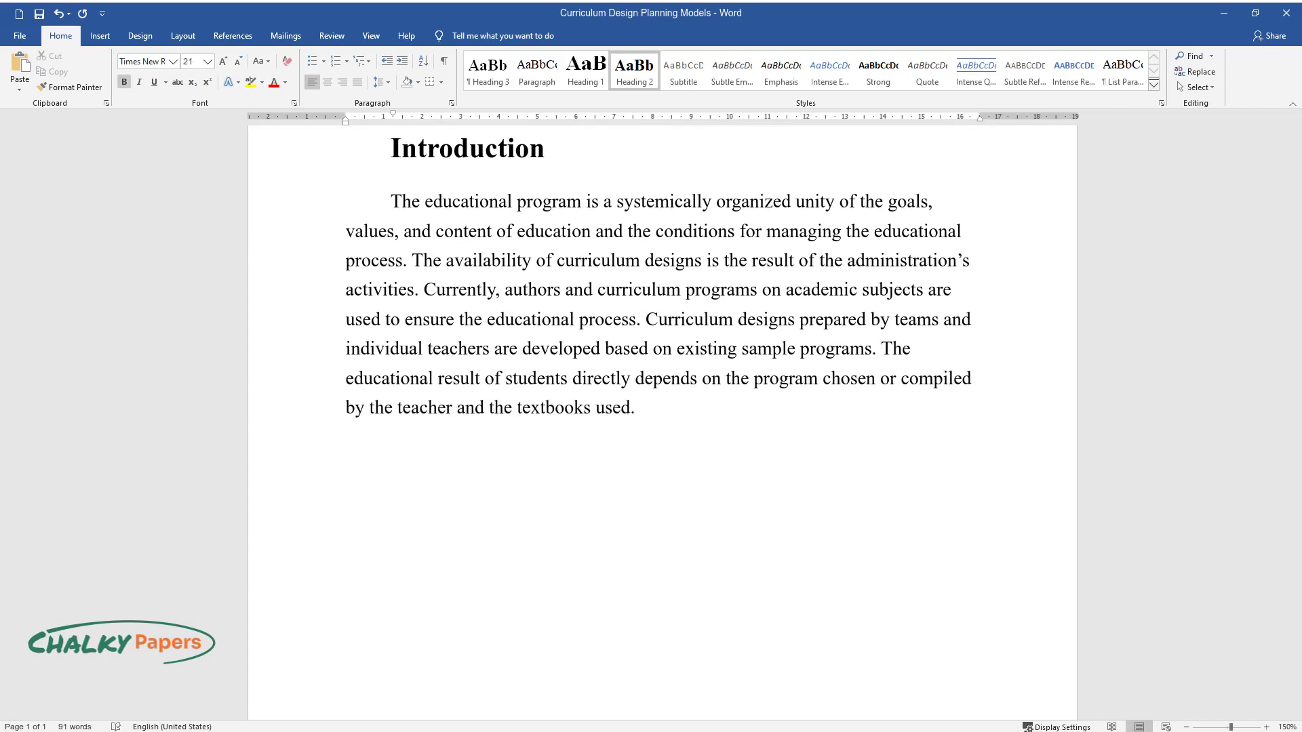
type("Overview of the C")
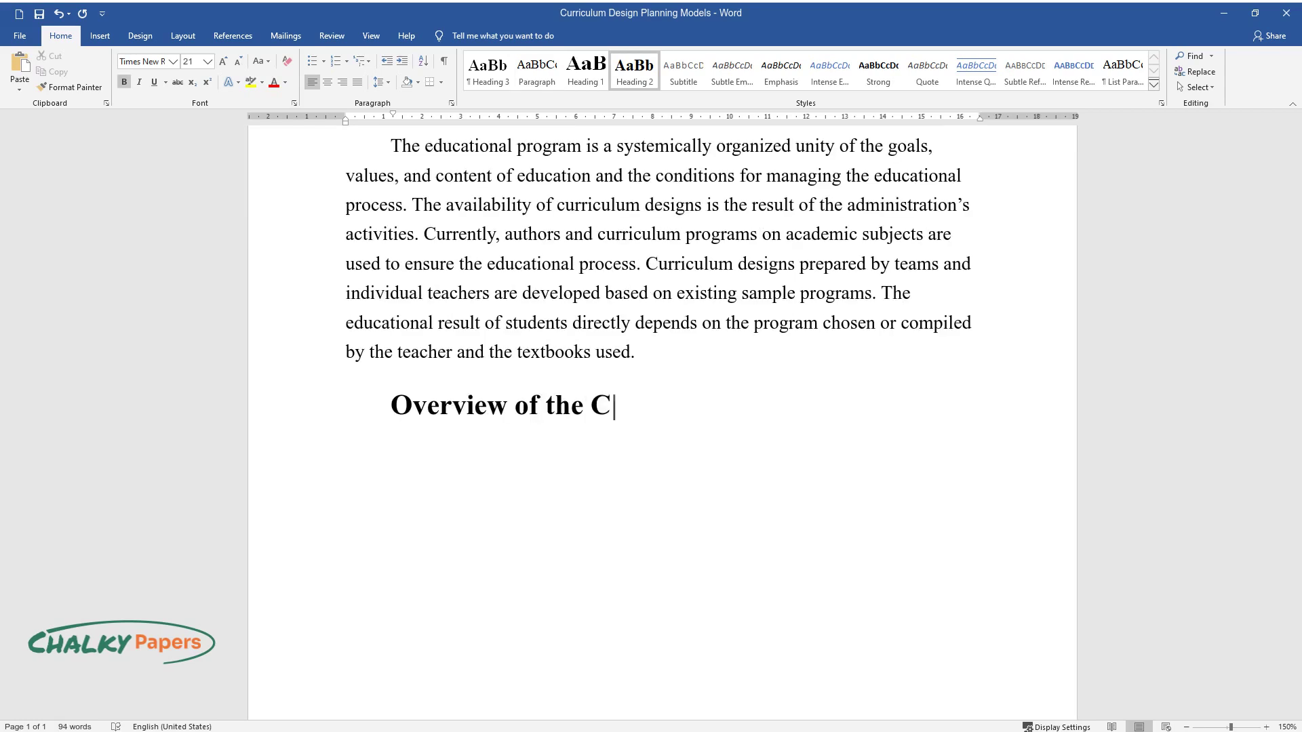
type("urriculum Design Process")
key("Return")
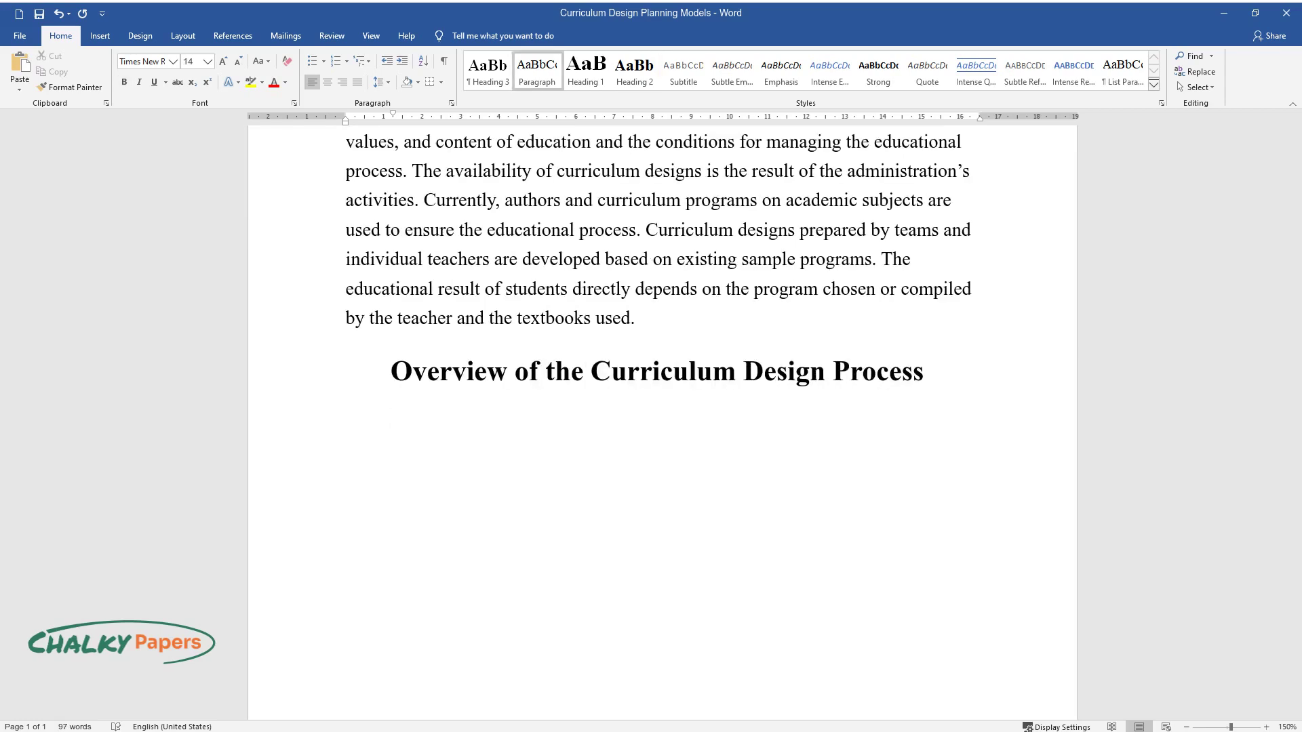
Write the subject-based approach paragraph and begin the 'Summary of the Curriculum Design Theory' heading
type("The subject-based ")
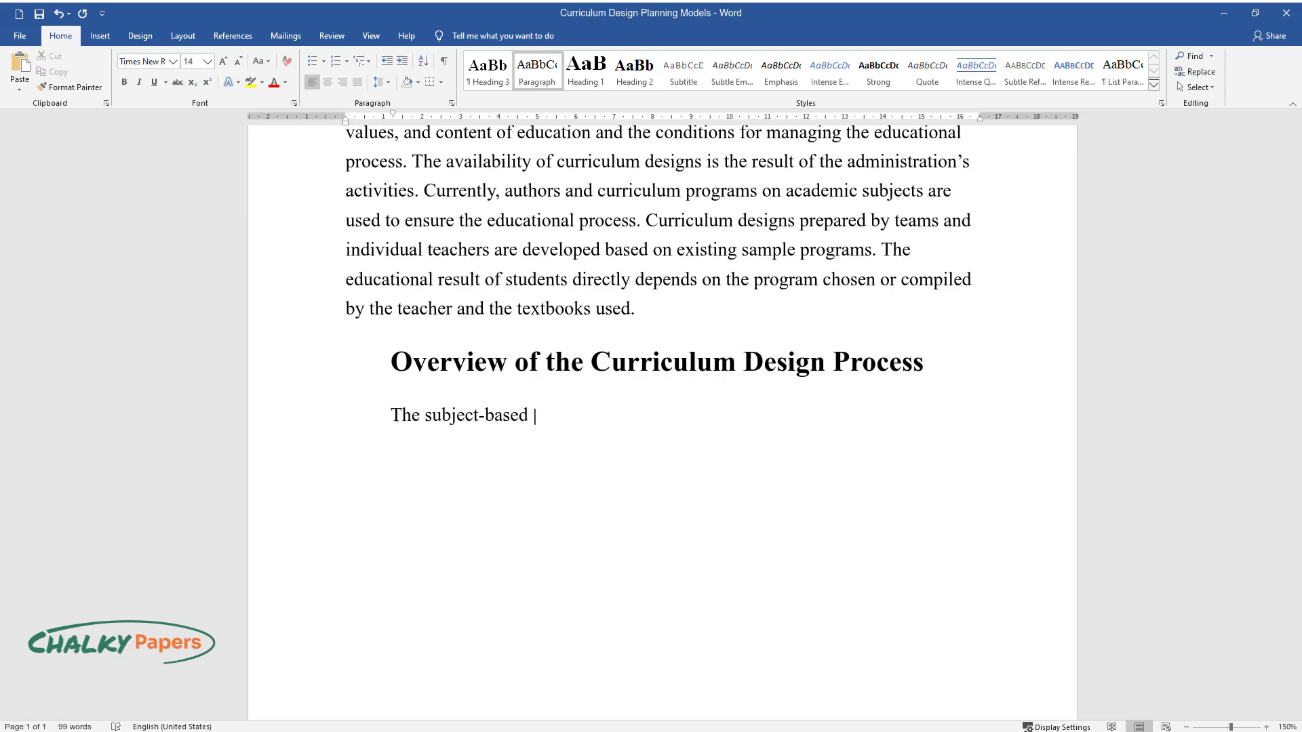
type("approach assumes that the designed")
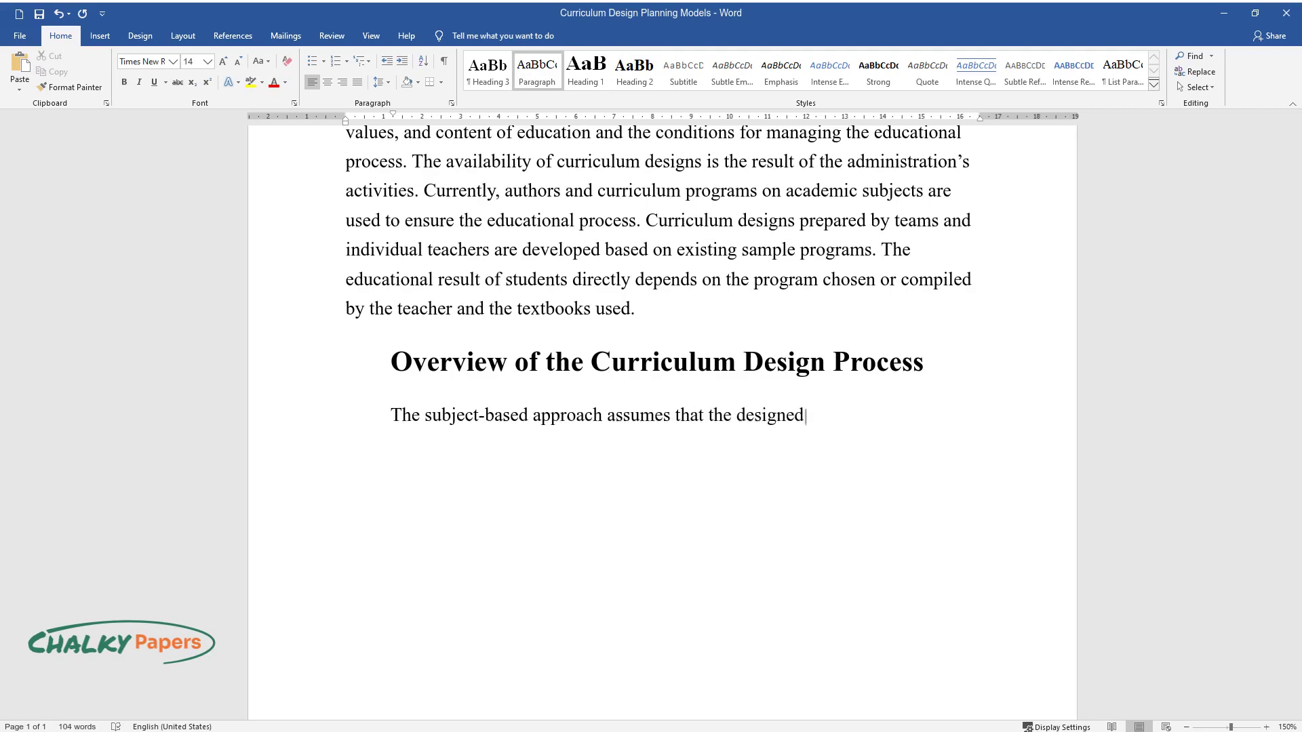
type(" educational programs should be fo")
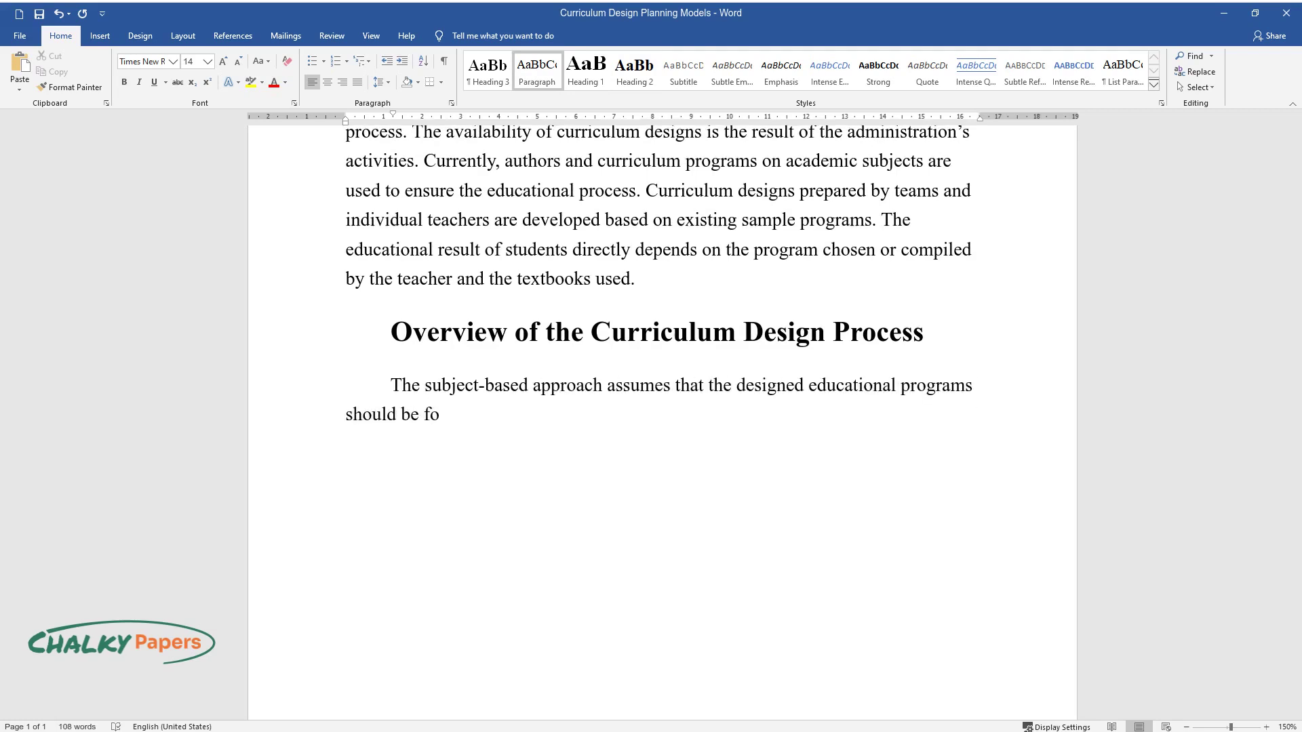
type("cused on the formation of crucial ")
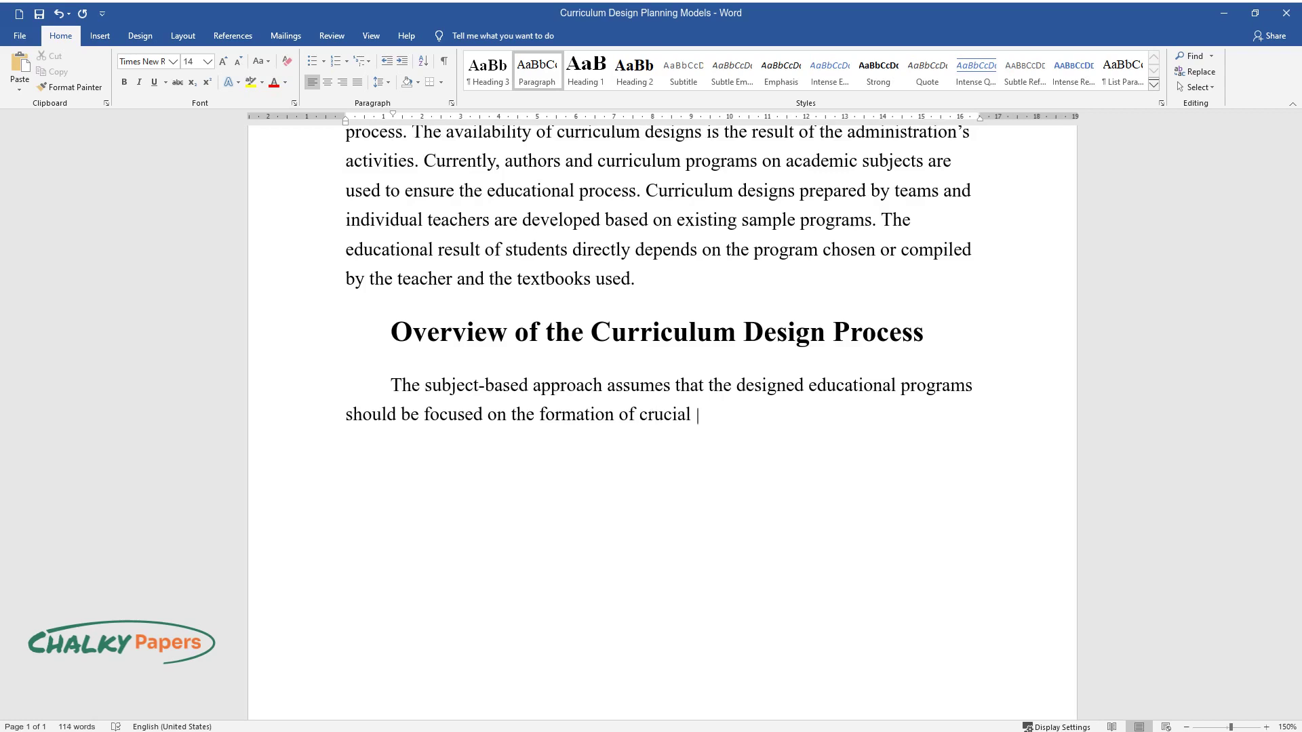
type("aspects of the stu")
type("dent's future professional activity")
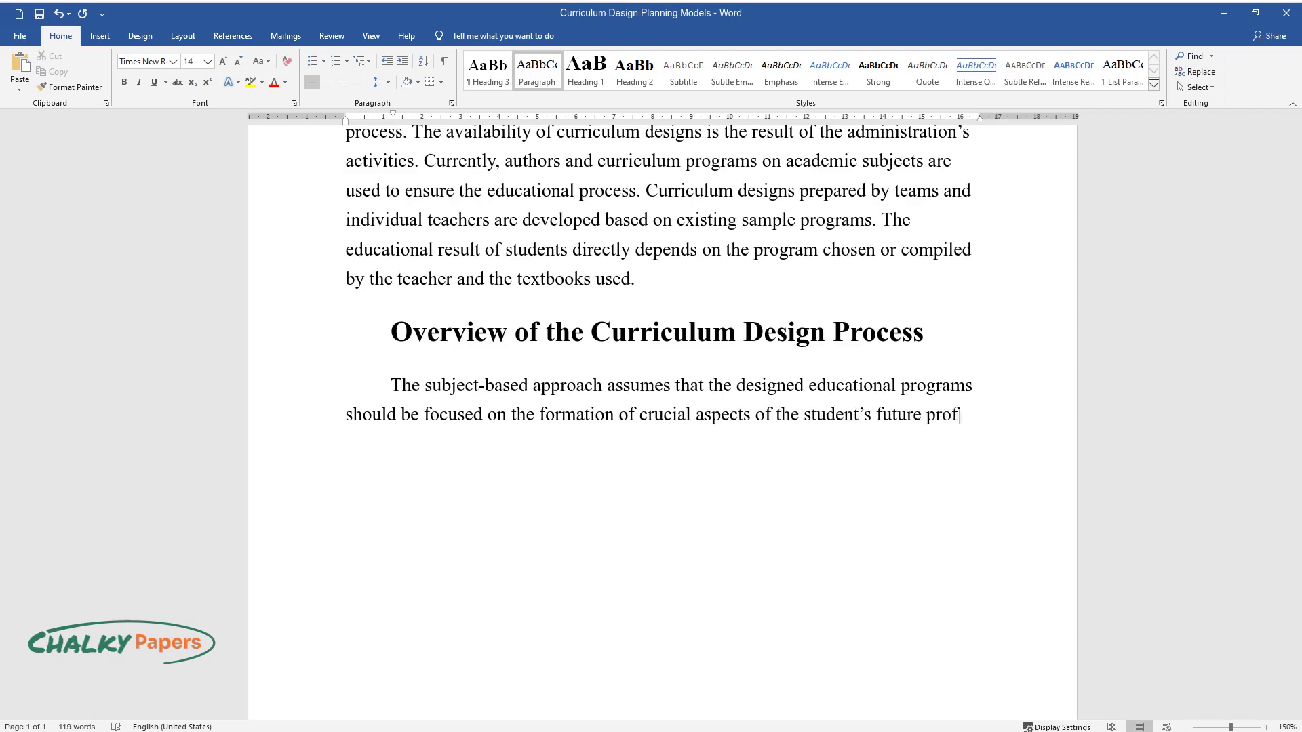
type(". That is knowled")
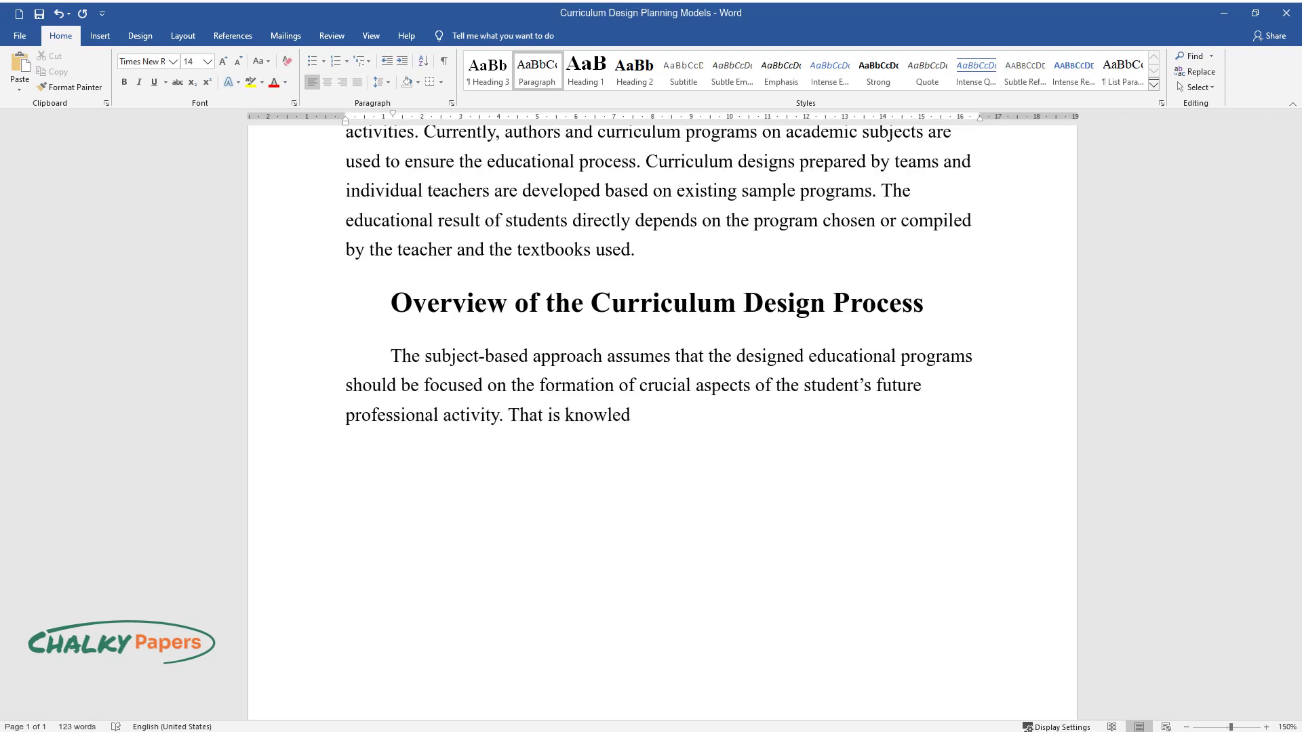
type("ge, skills, and the associated abi")
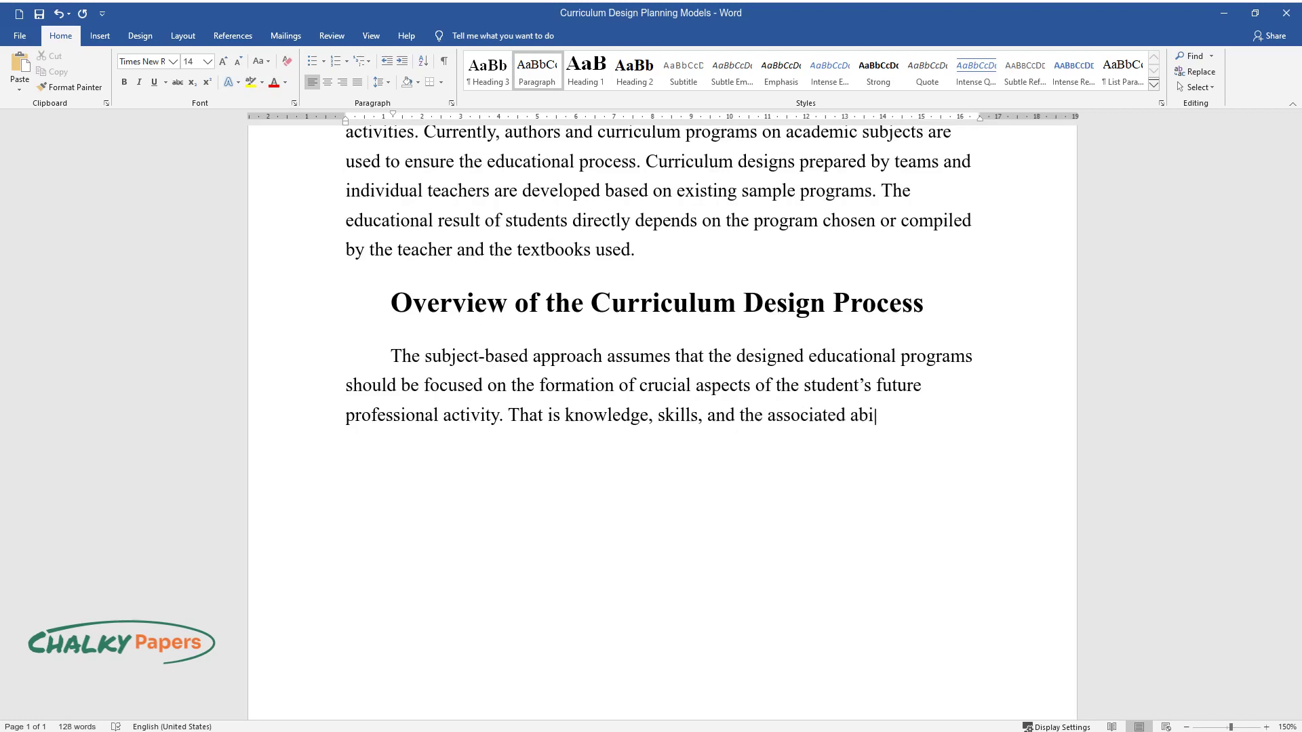
type("lity to adapt to a wide range of is")
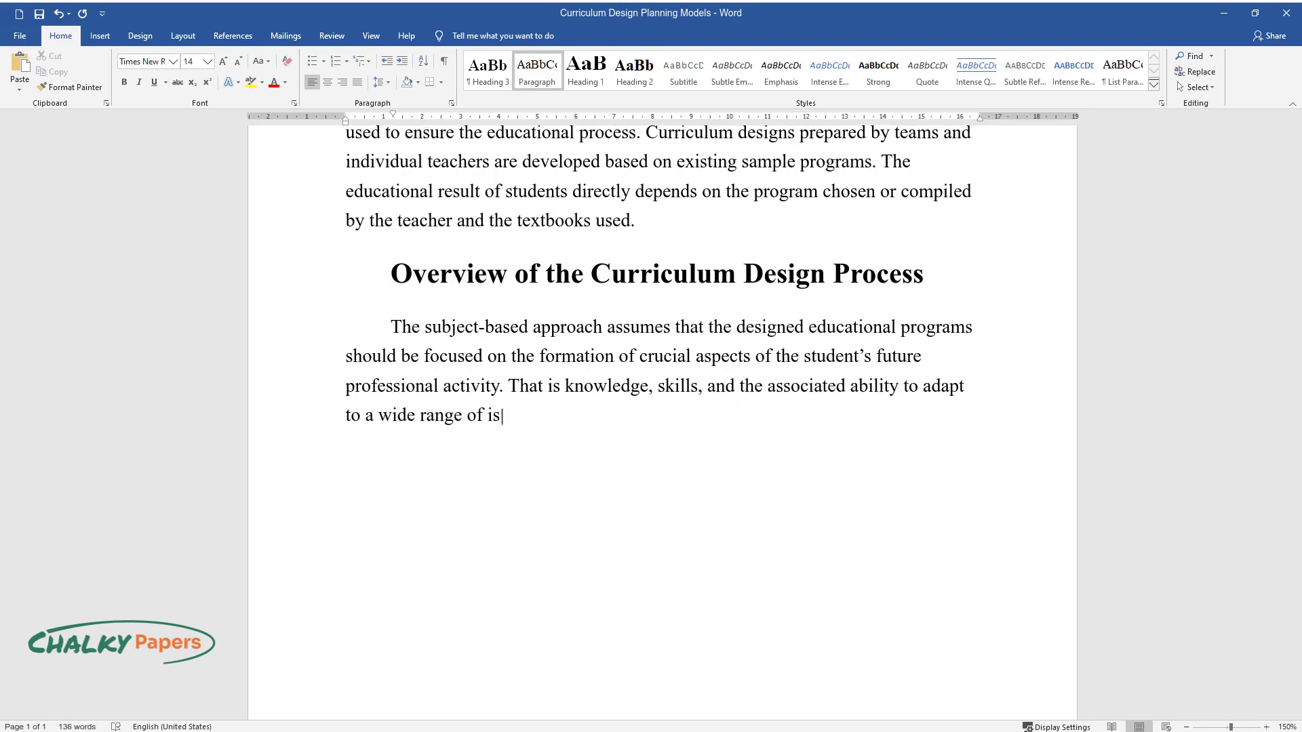
type("sues related to the primary, basic")
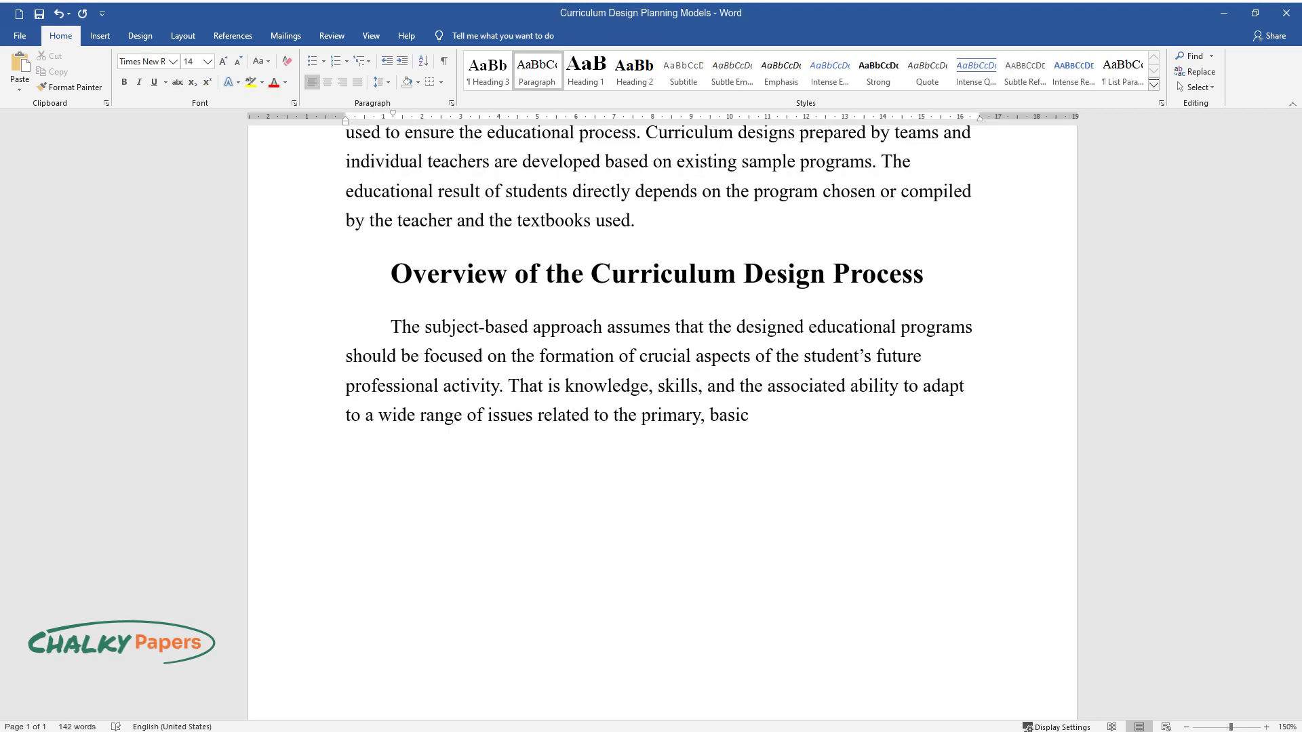
type(" activity. The distinctive features")
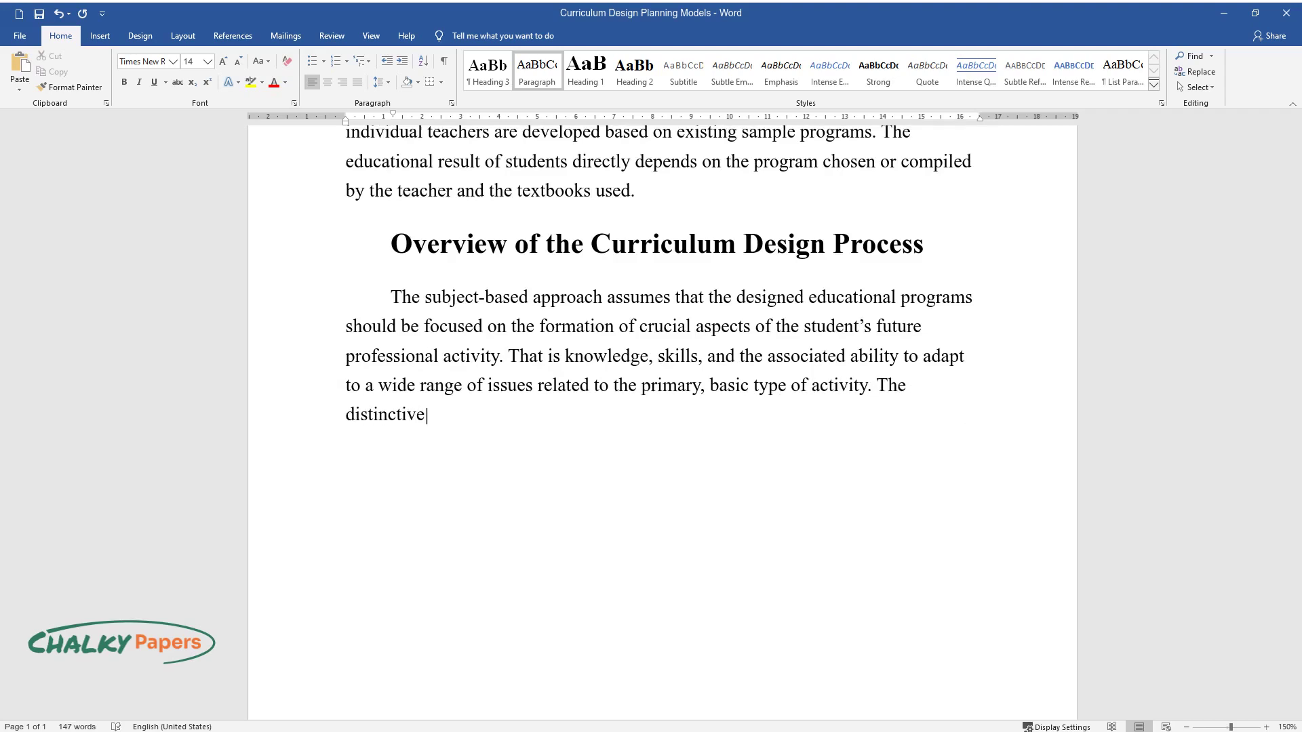
type(" of taking this approach i")
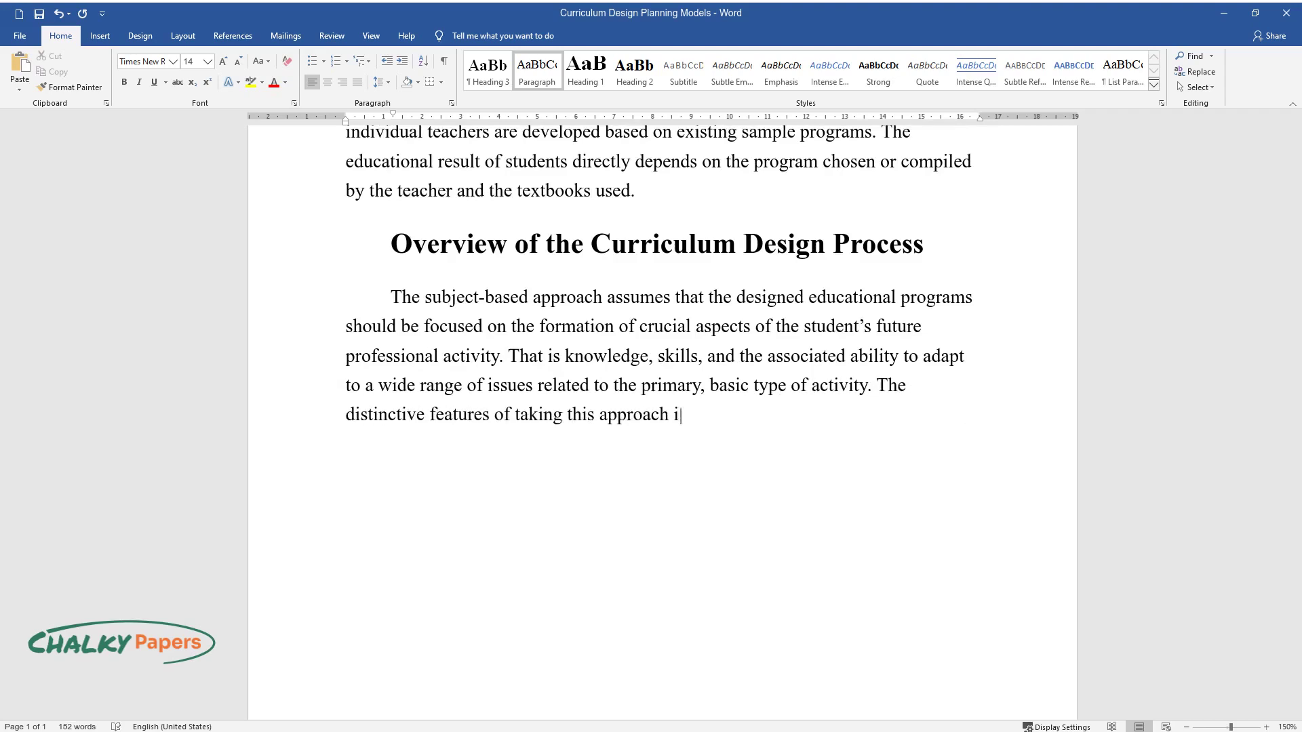
type("nto account in the development of the curriculum are")
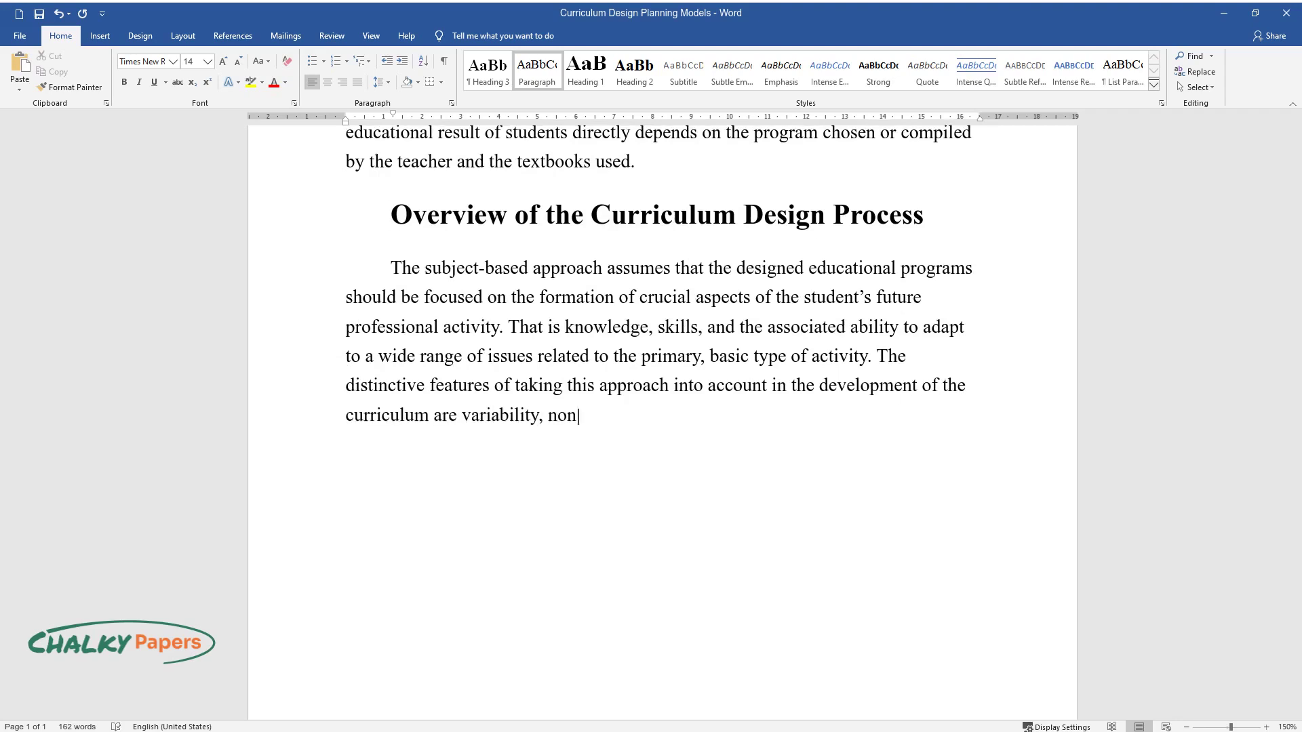
type(" variability, non-linearity, and individual orienta")
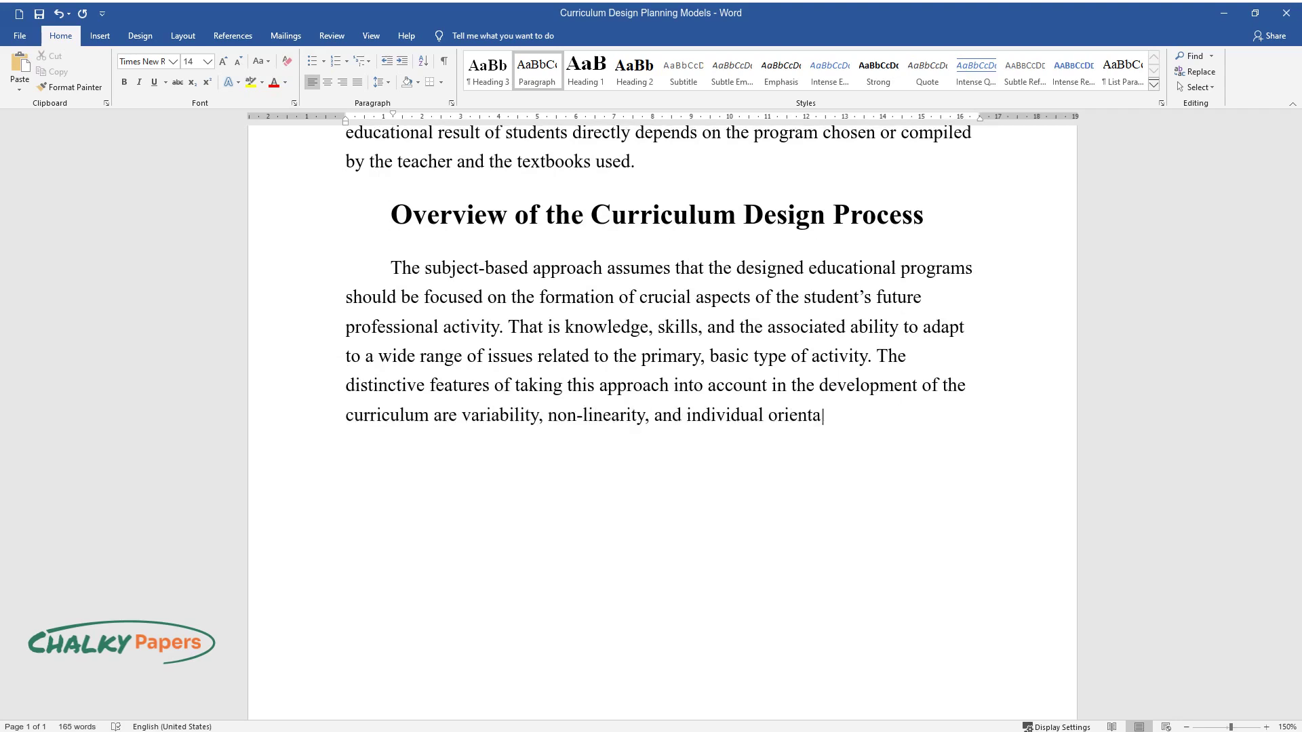
type("tion. The curriculum design is a we")
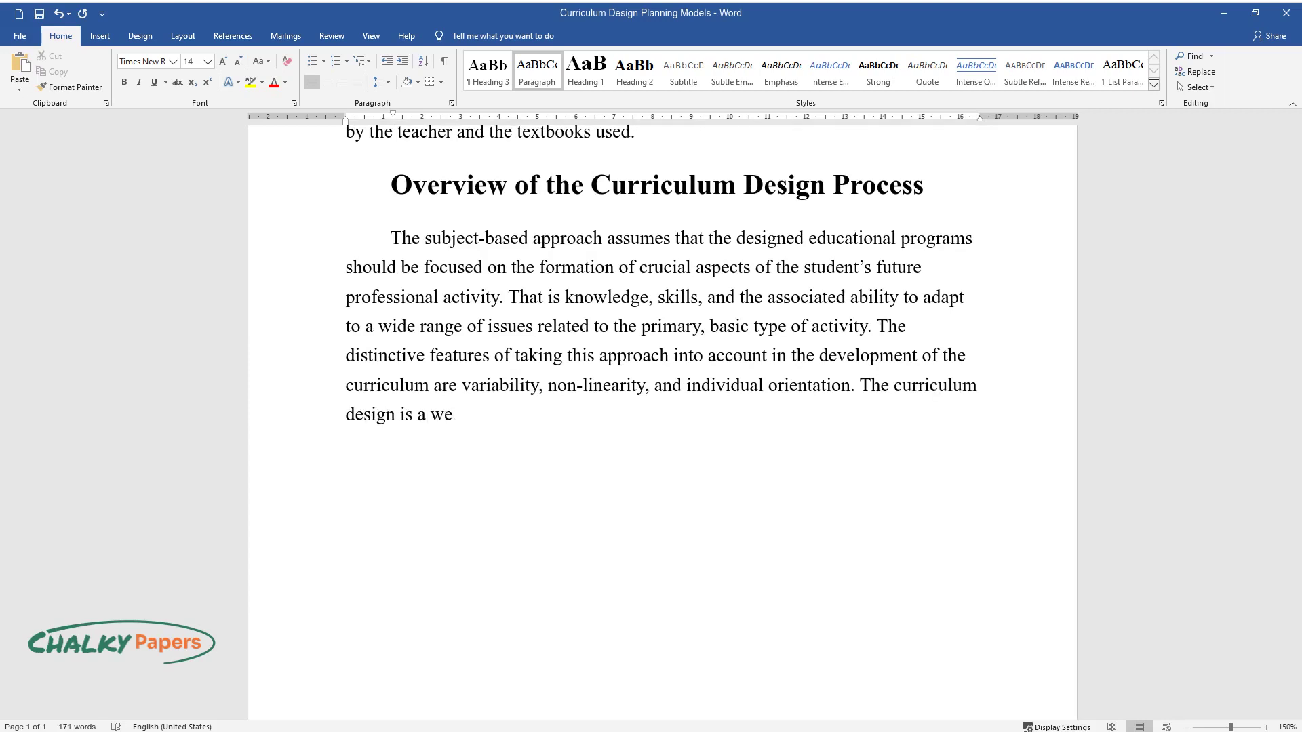
type("ll-structured and complex pedagogi")
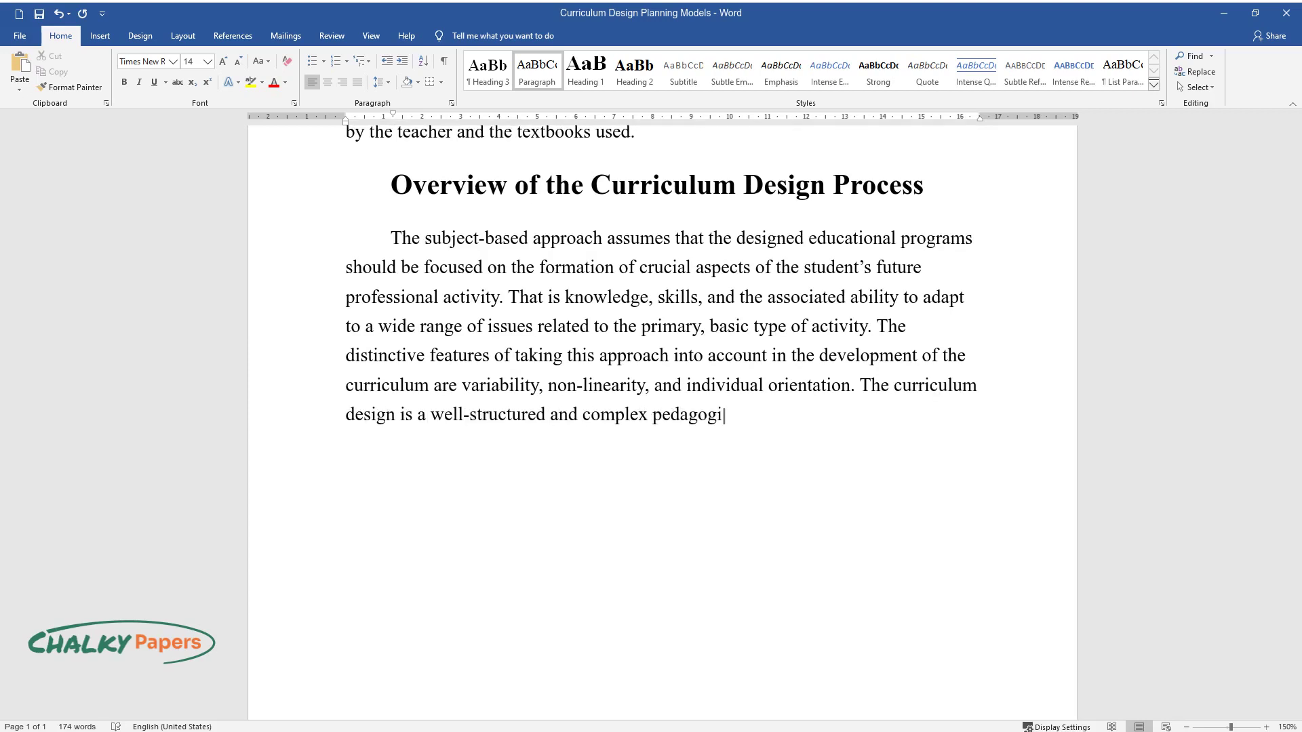
type("cal system; therefore, these princi")
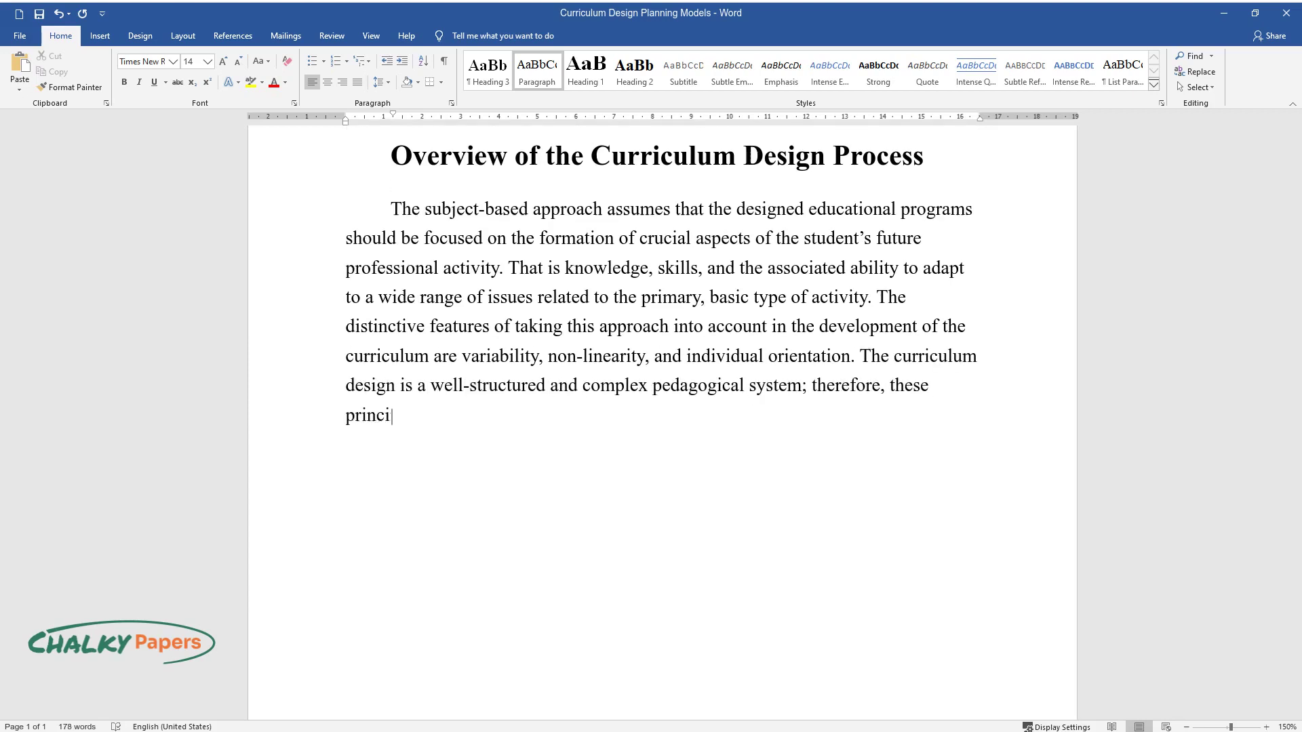
type("ples and approaches serve as the fu")
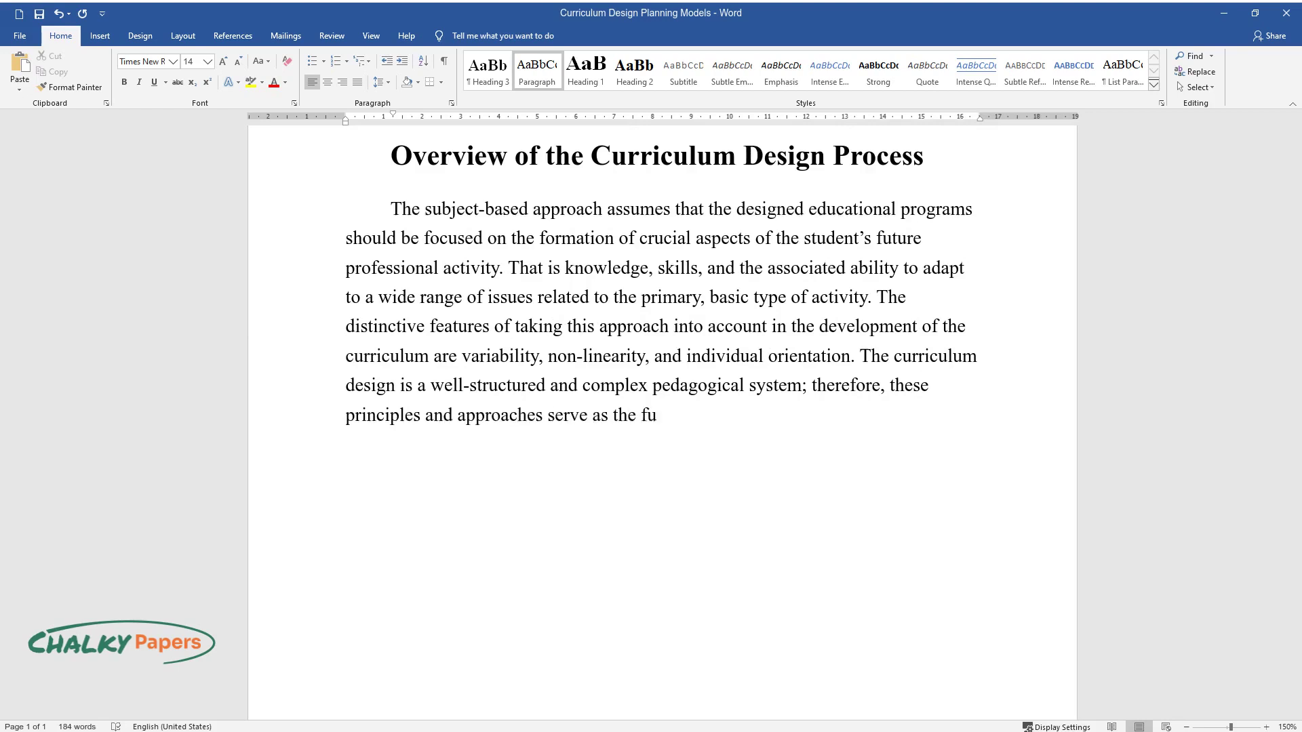
type("ndamental positions of its creatio")
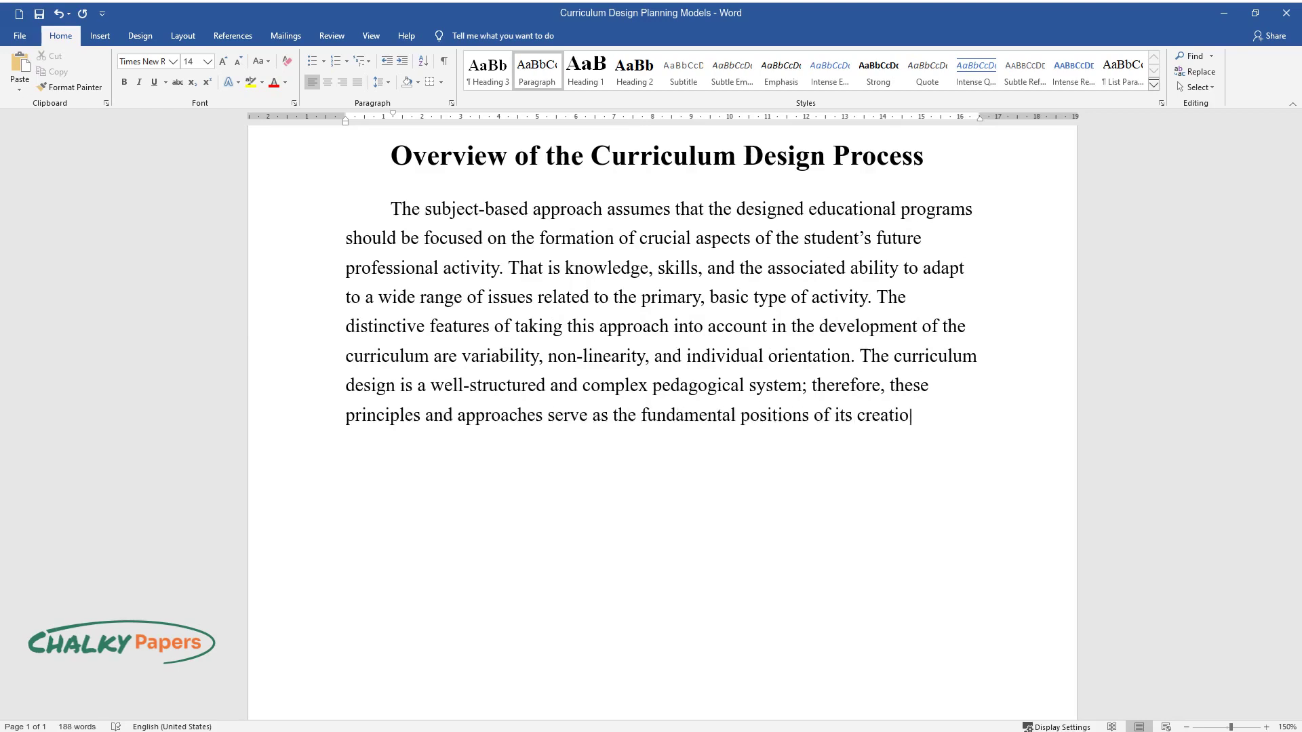
type("n or construction.")
key("Return")
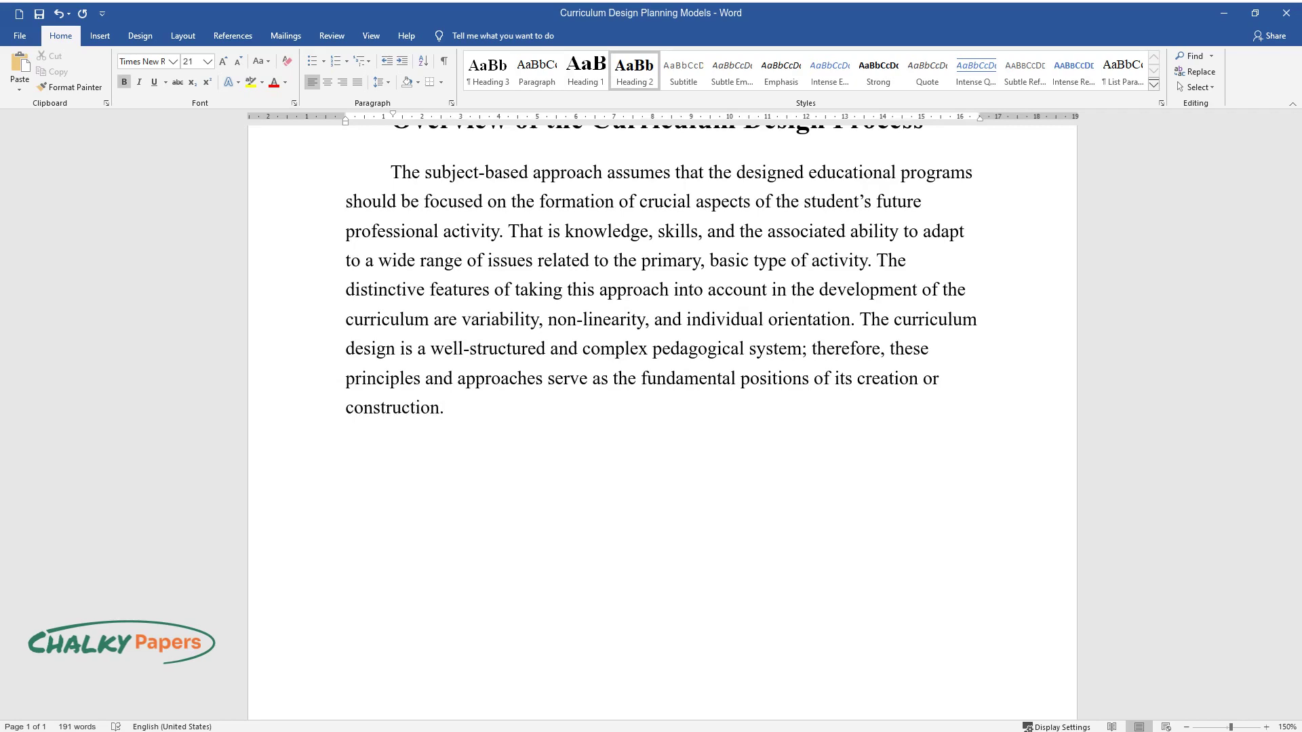
type("Summary of the Curriculum De")
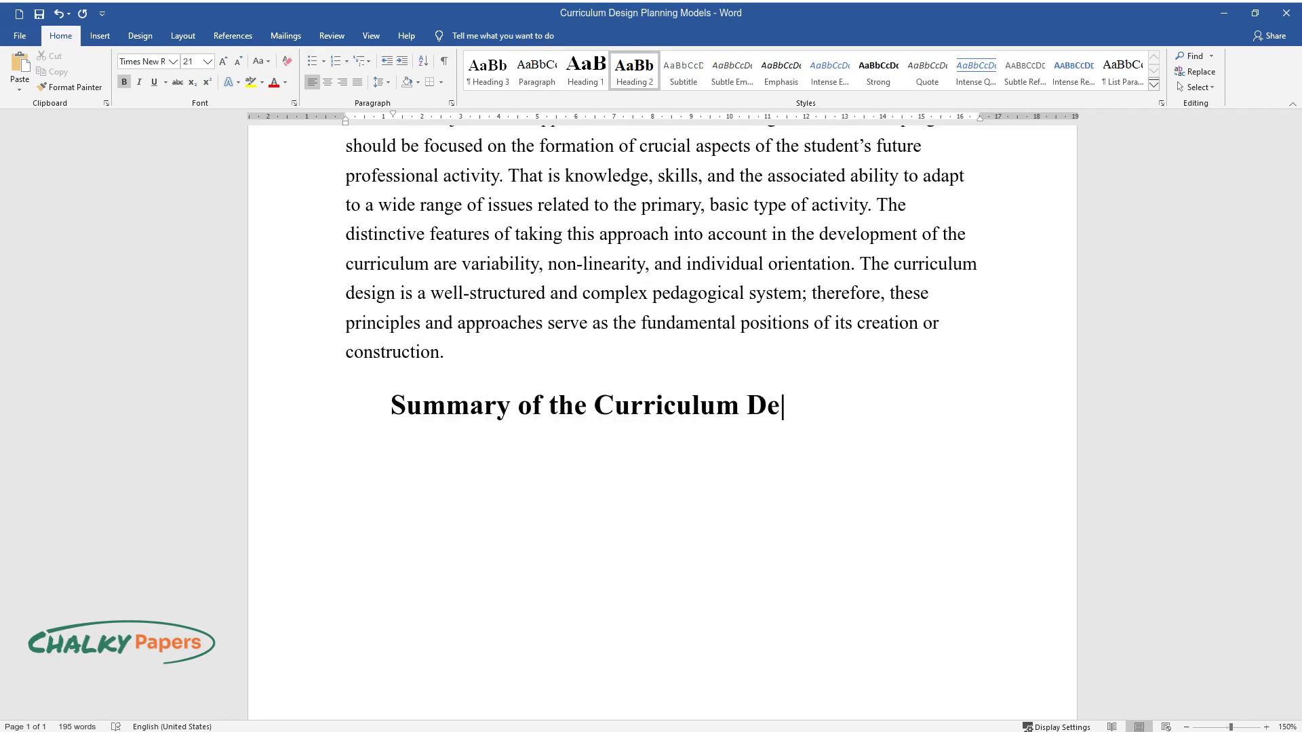
type("sign Theory")
Begin the paragraph stating curriculum design theory includes two interrelated loops
key("Return")
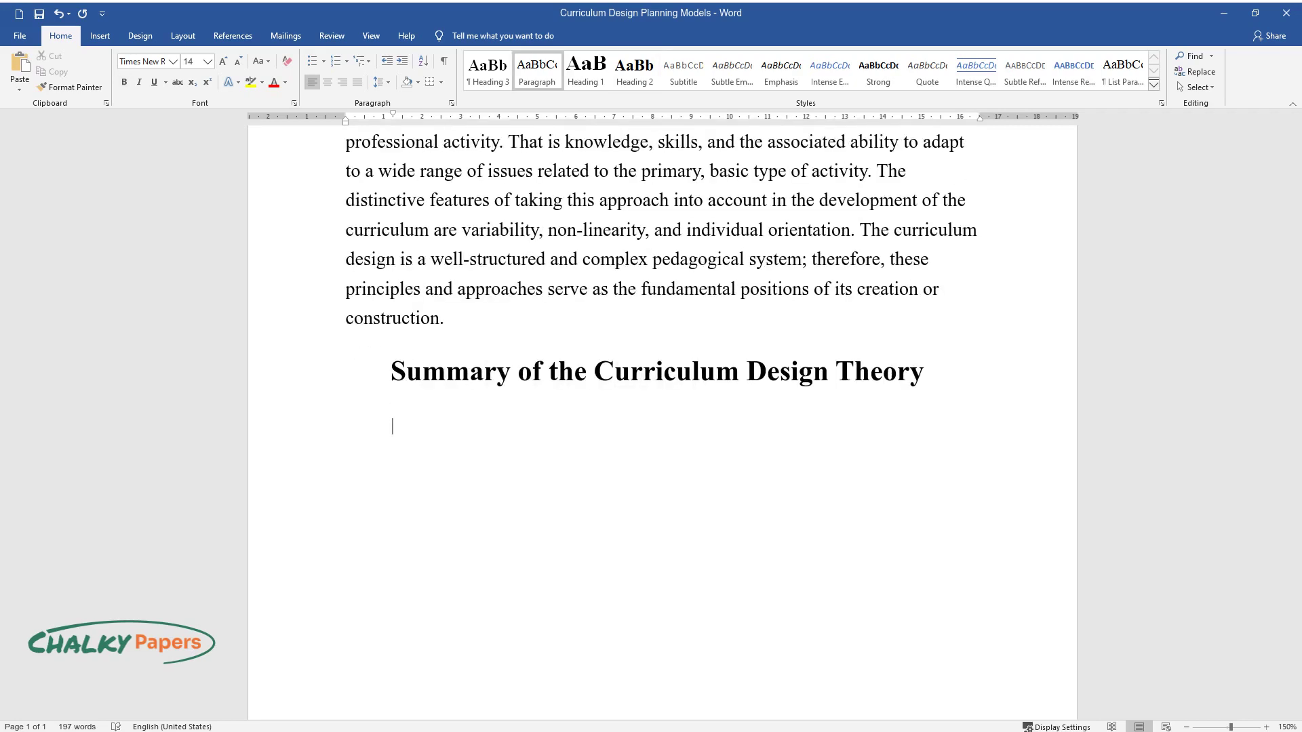
type("Curriculum design theory consists")
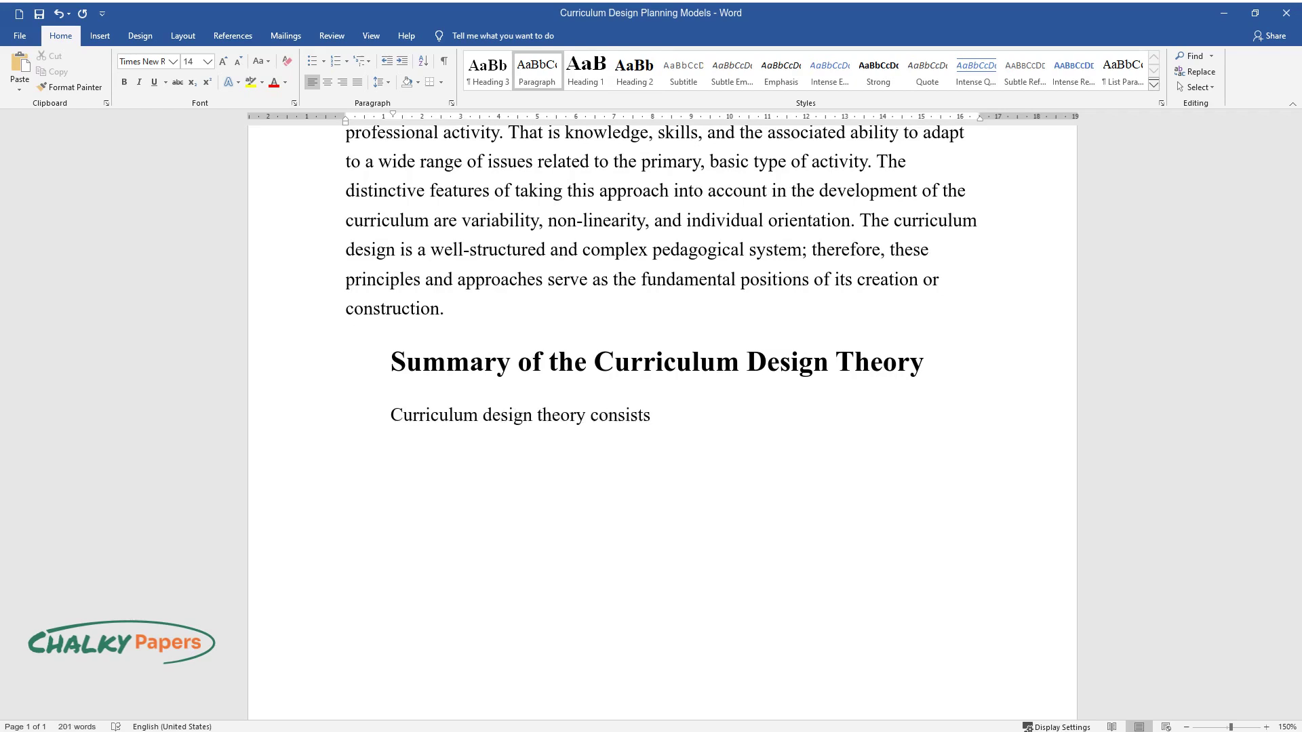
type(" of the fact that the process inclu")
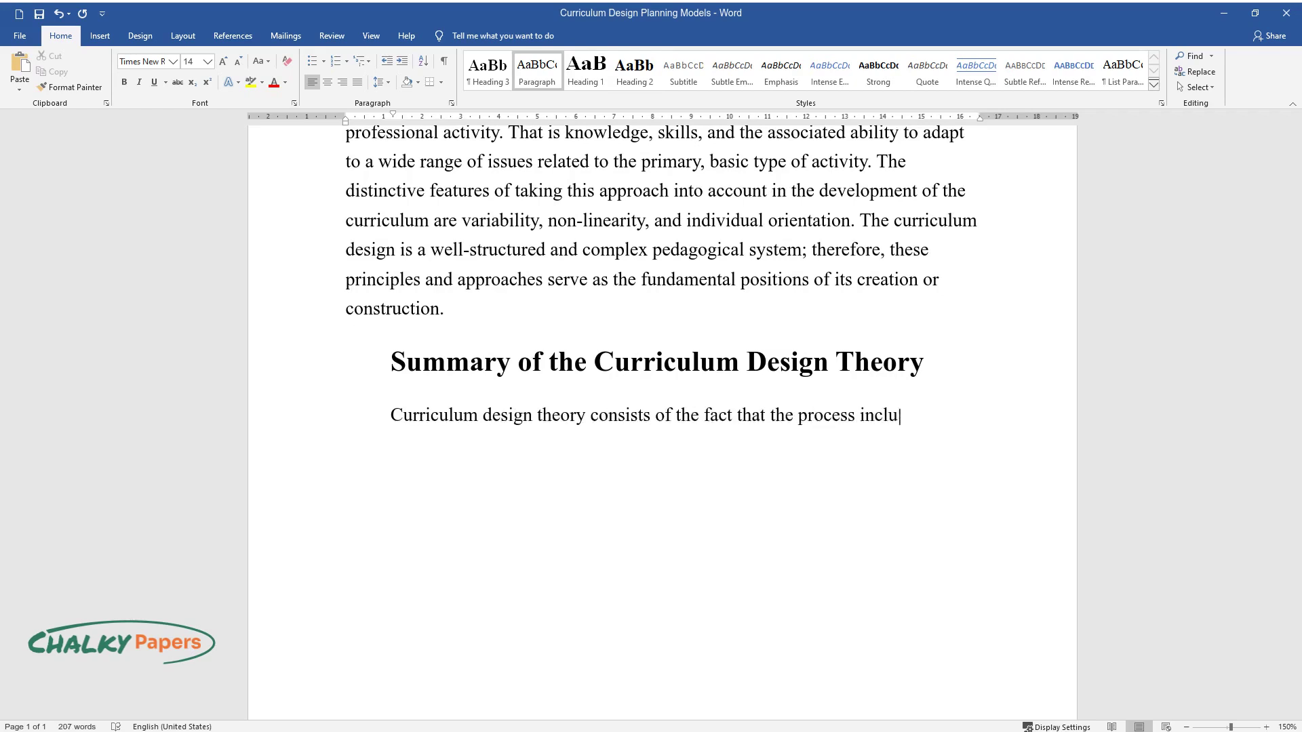
type("des two interrelated and constantly")
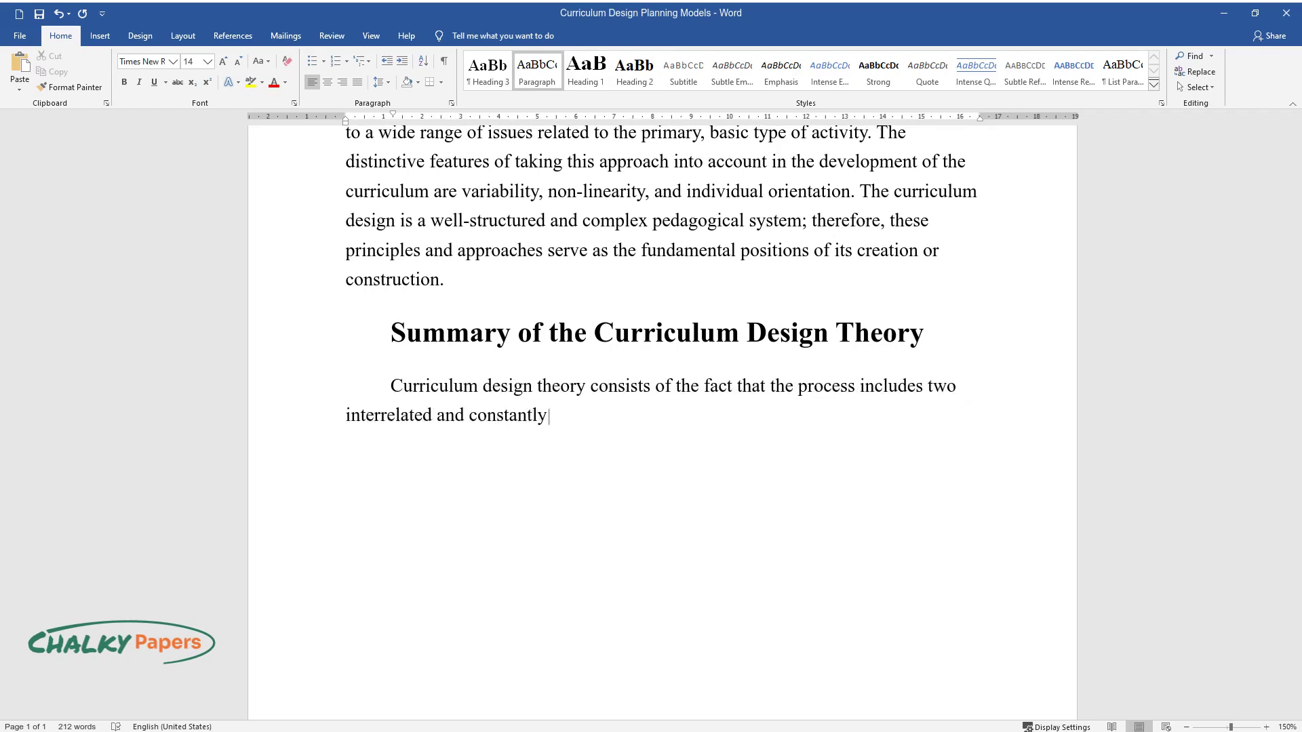
type(" “scrolling” loops. They demonstra")
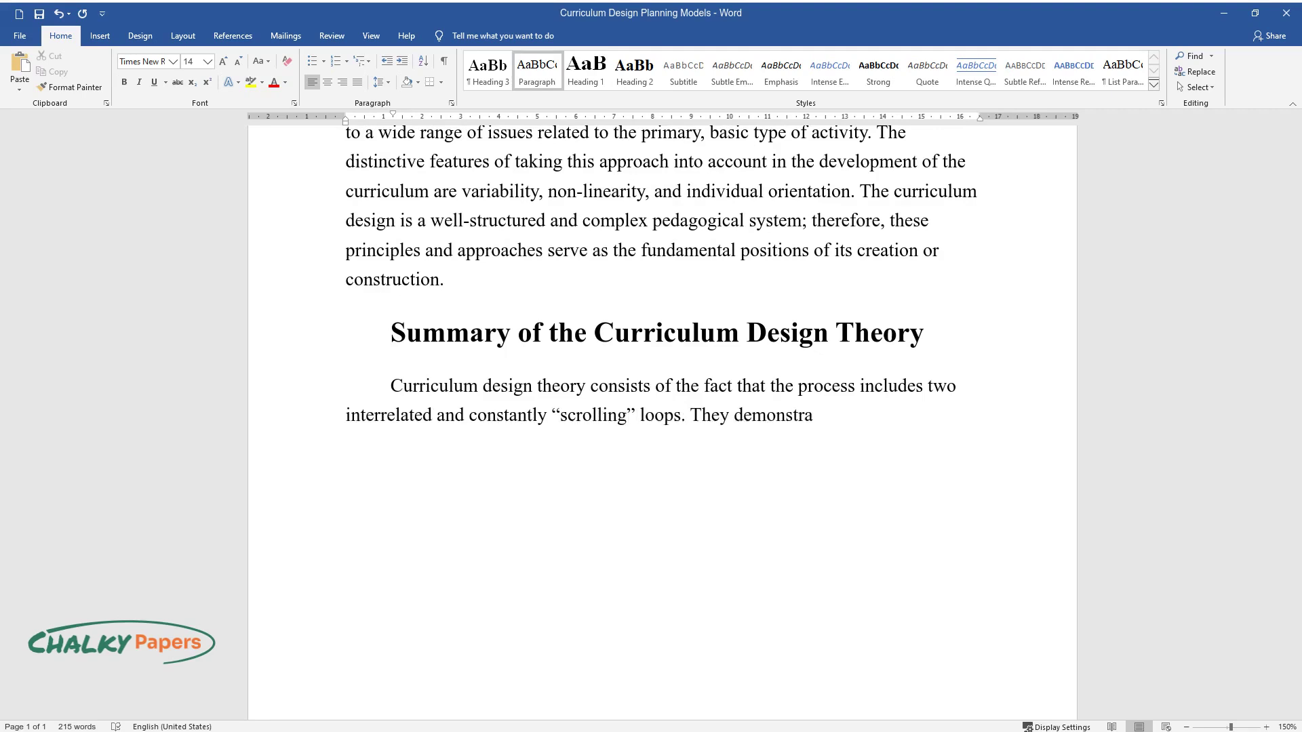
type("te the continuous improvement of th")
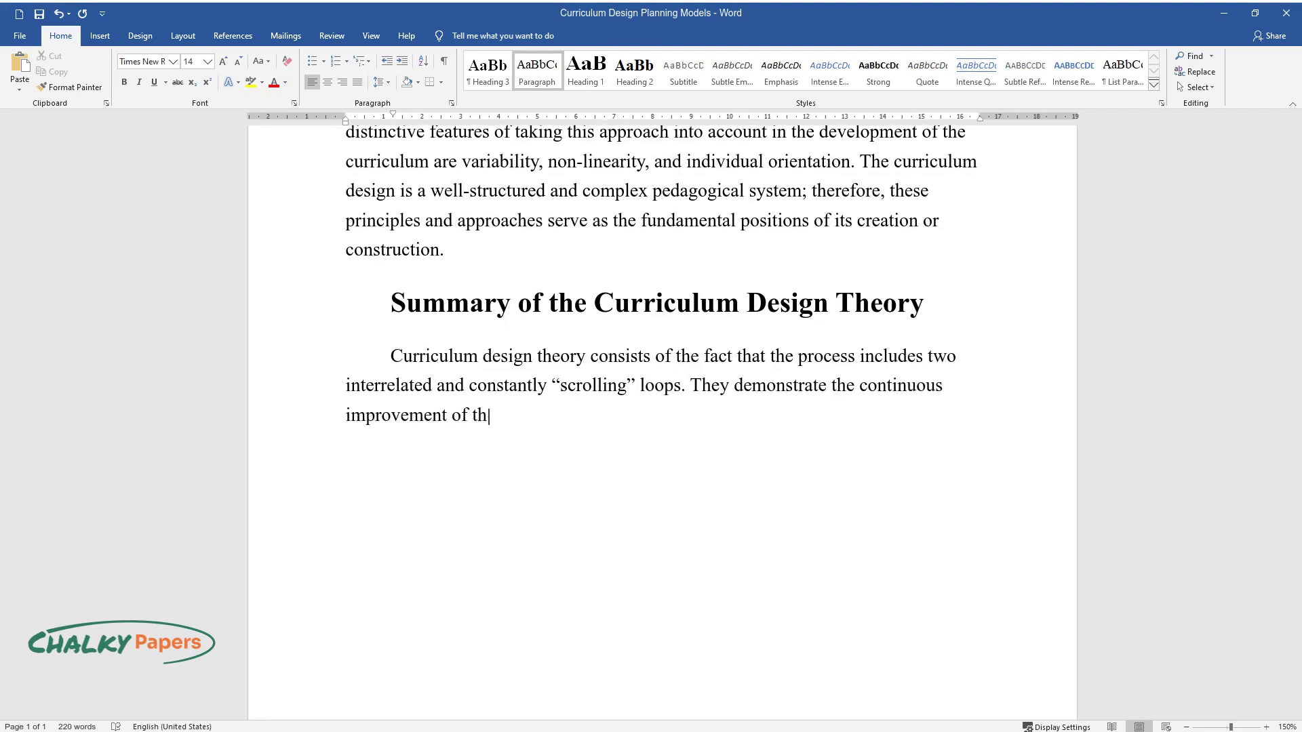
type("e educational process aimed at ach")
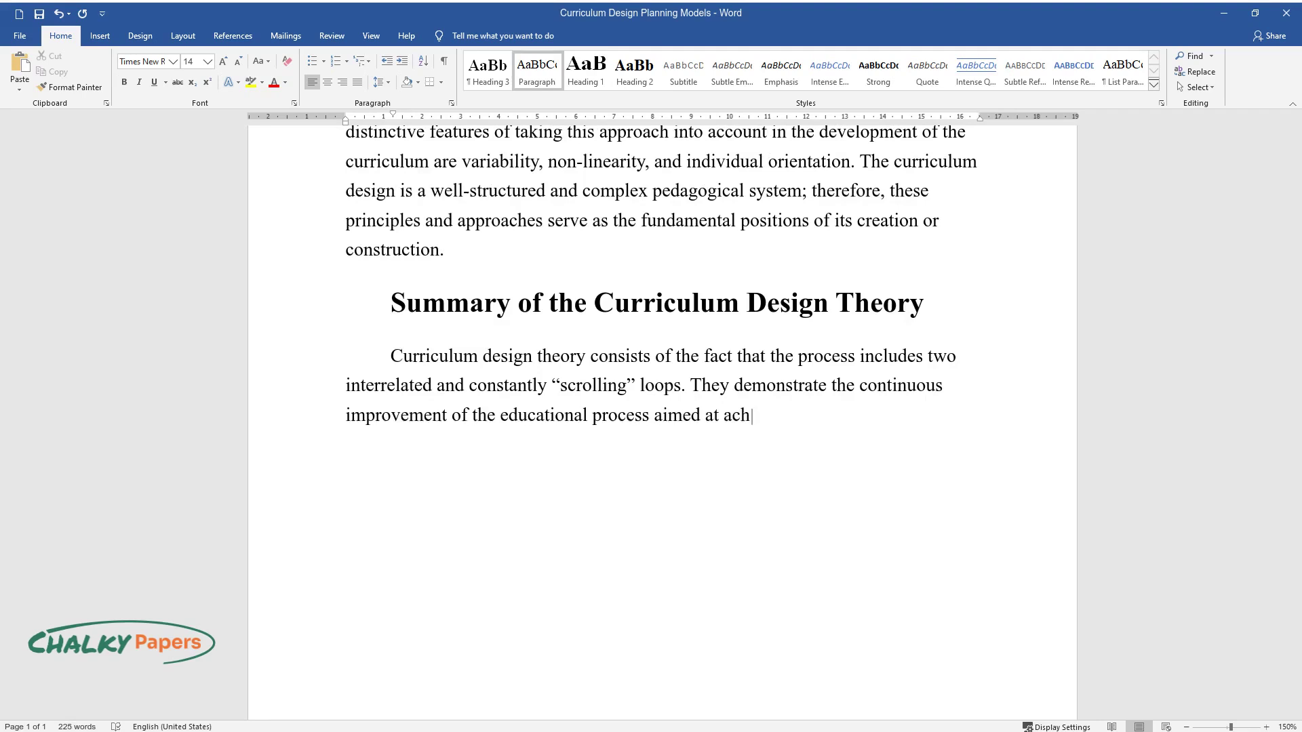
type("ieving the goals of the educational program")
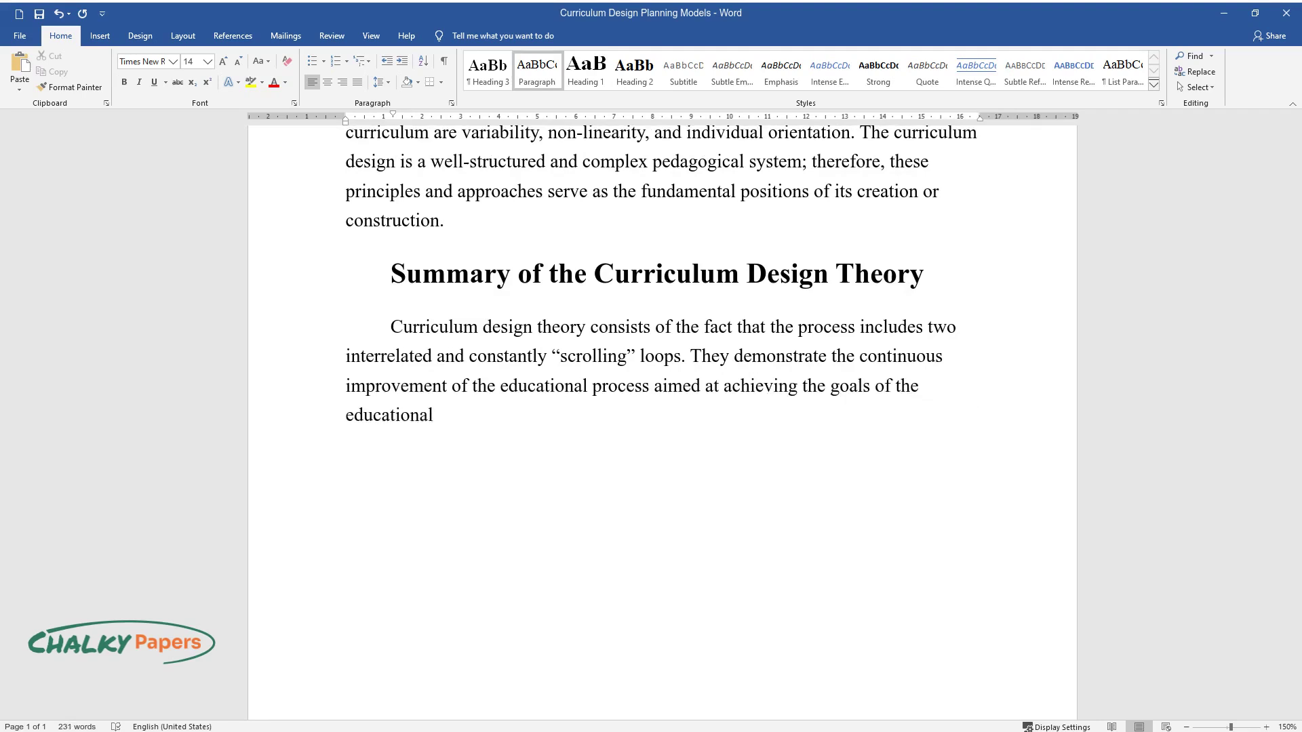
type(" and the planned learning ")
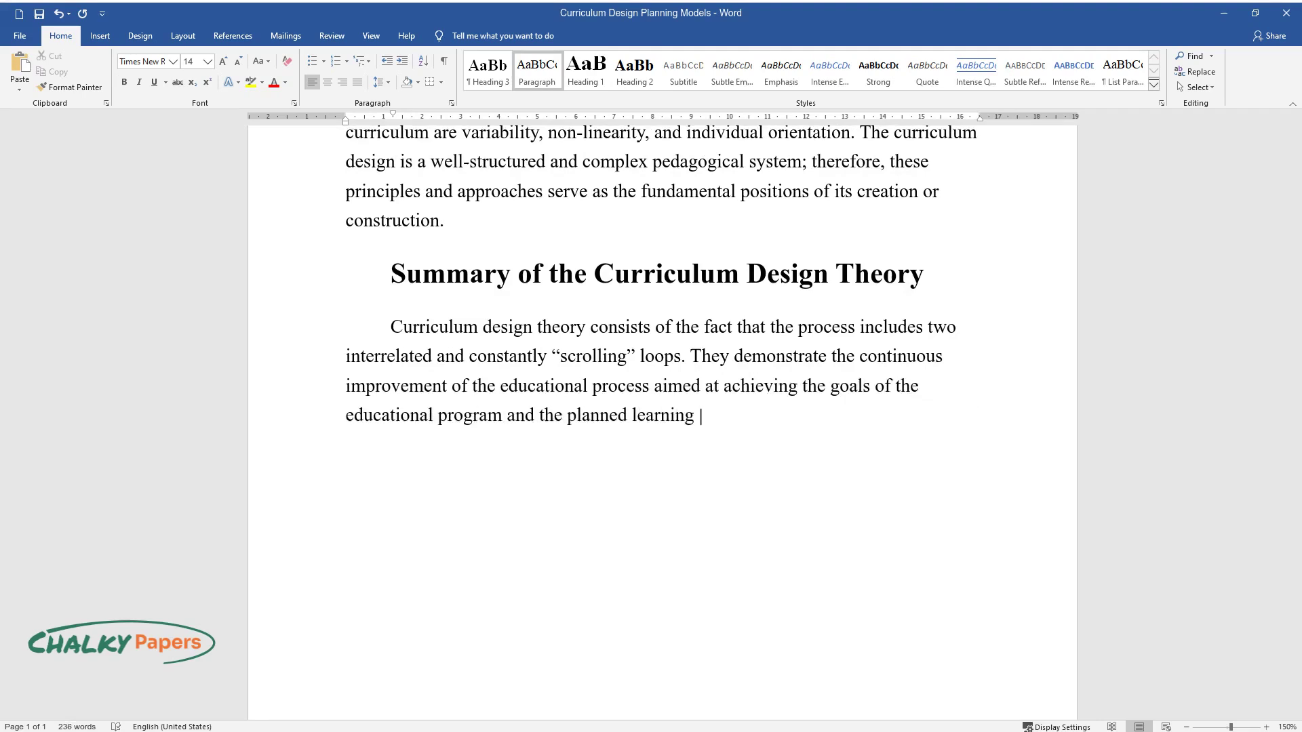
type("outcomes. According to McConnell, C")
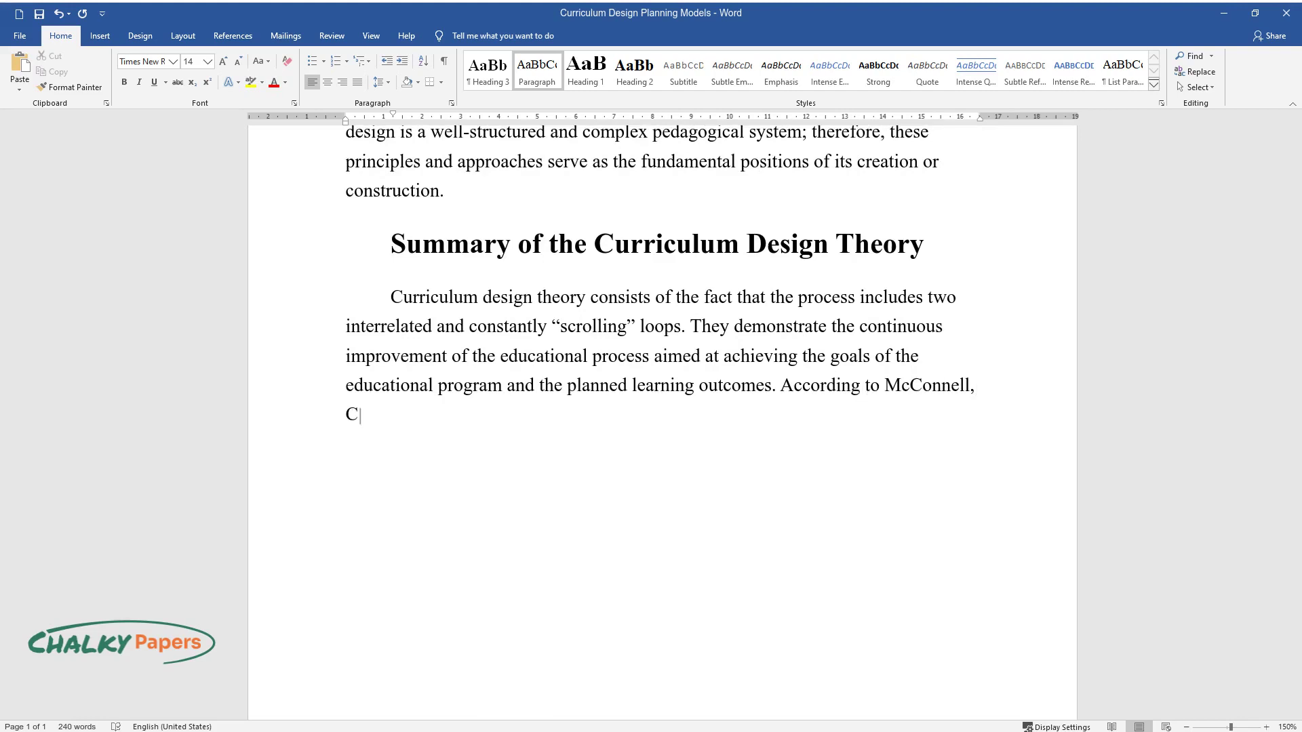
type("onrad, and Uhrmacher, the external")
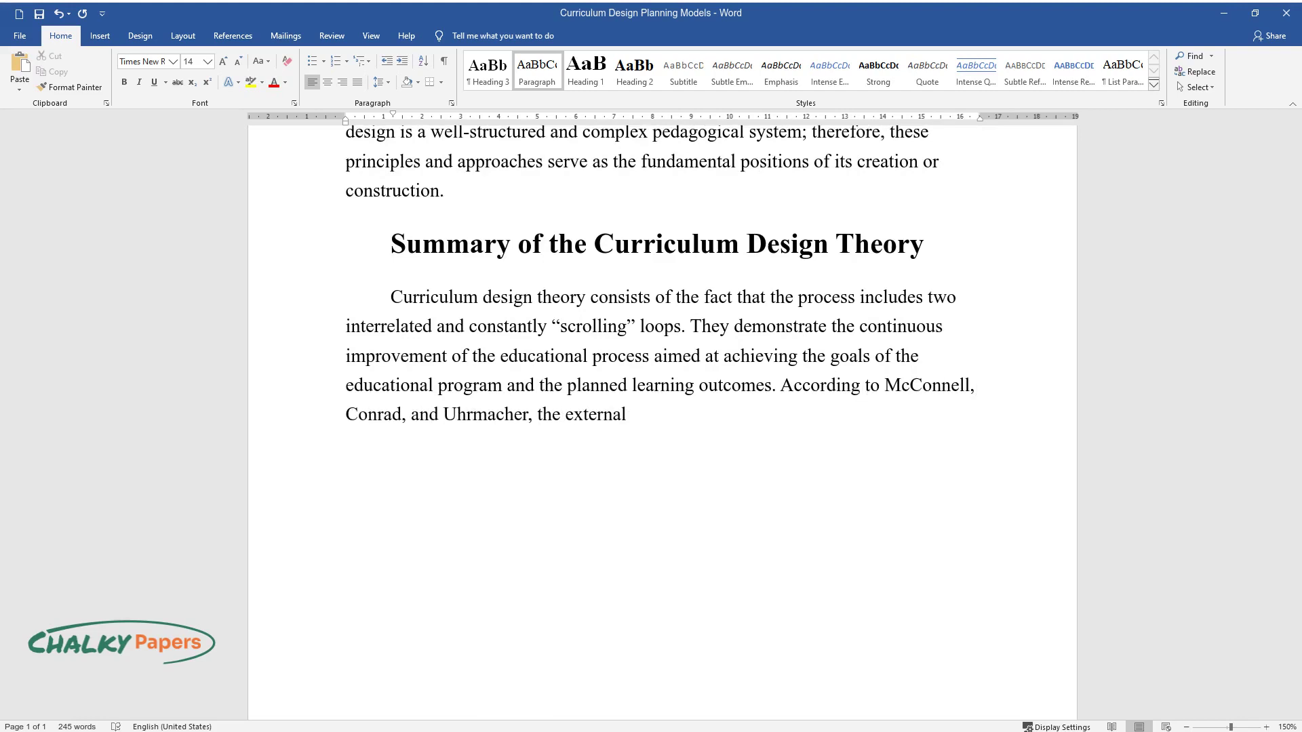
type(" loop demonstrates the methods of f")
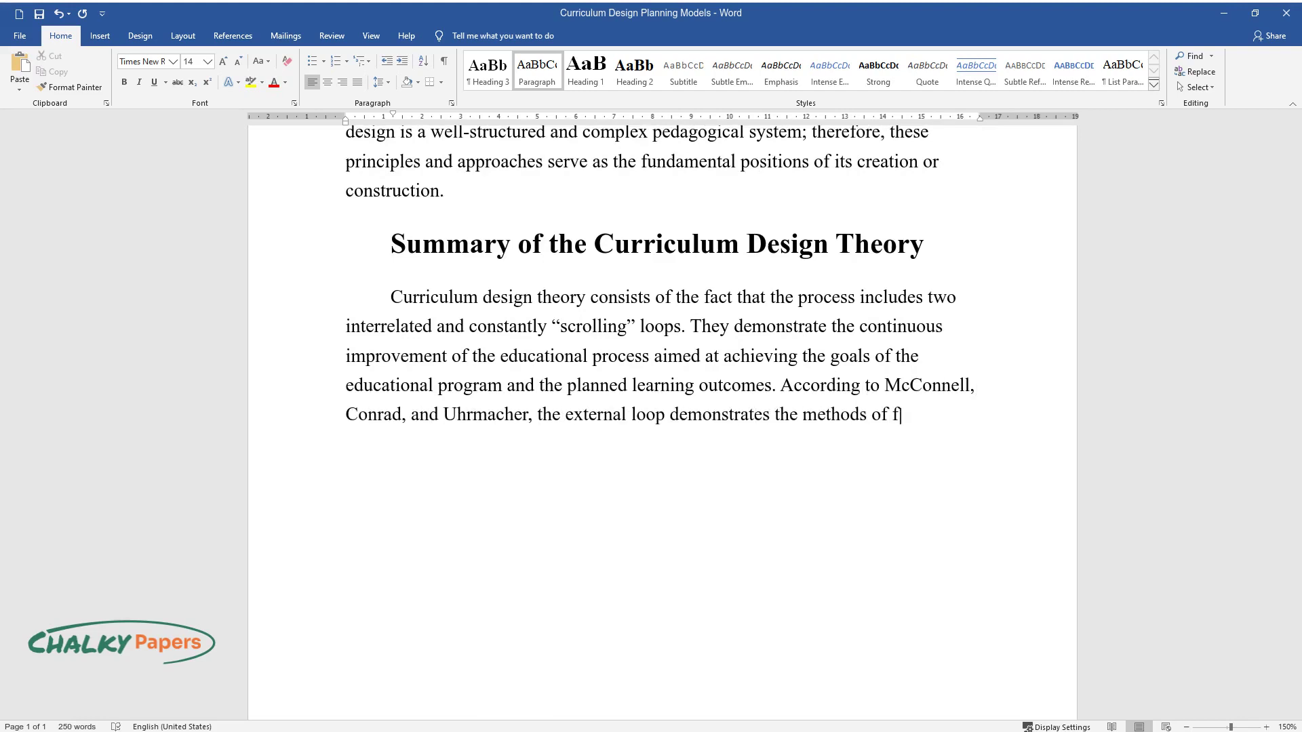
type("orming, evaluating, and adjusting ")
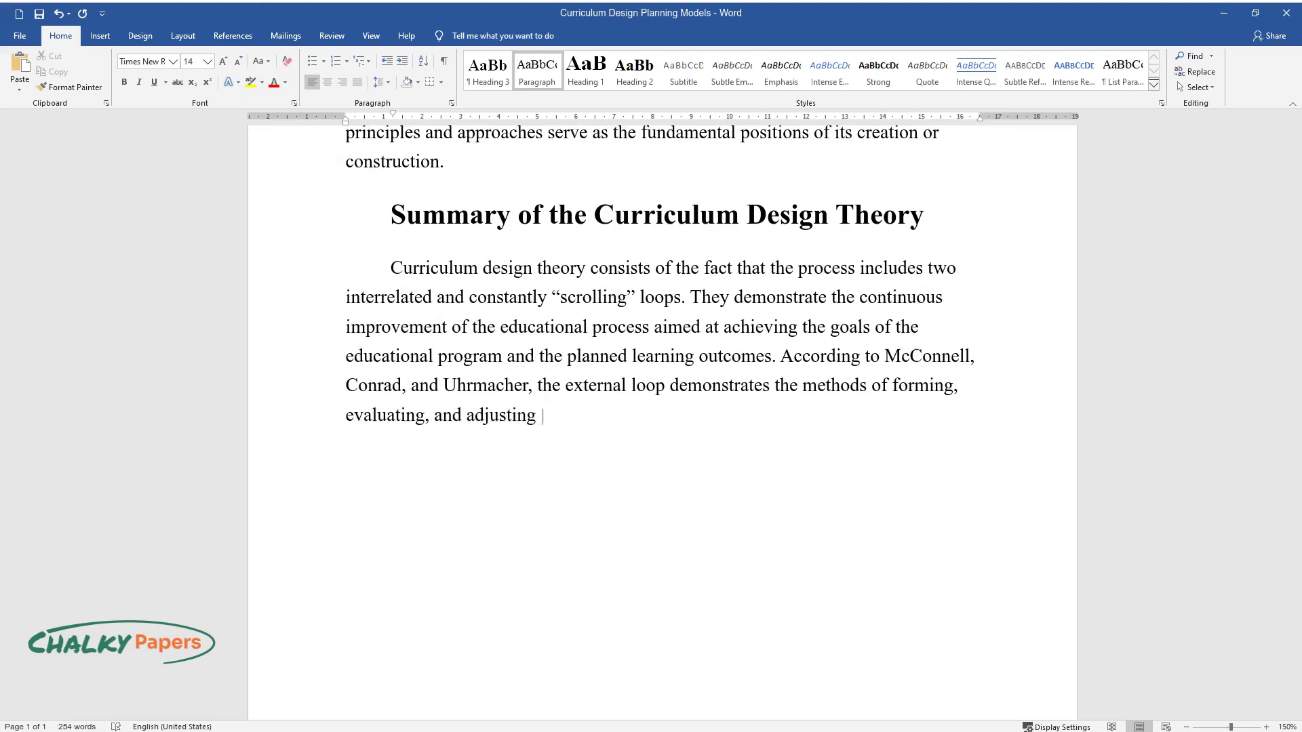
type("(if necessary) the goals of the cur")
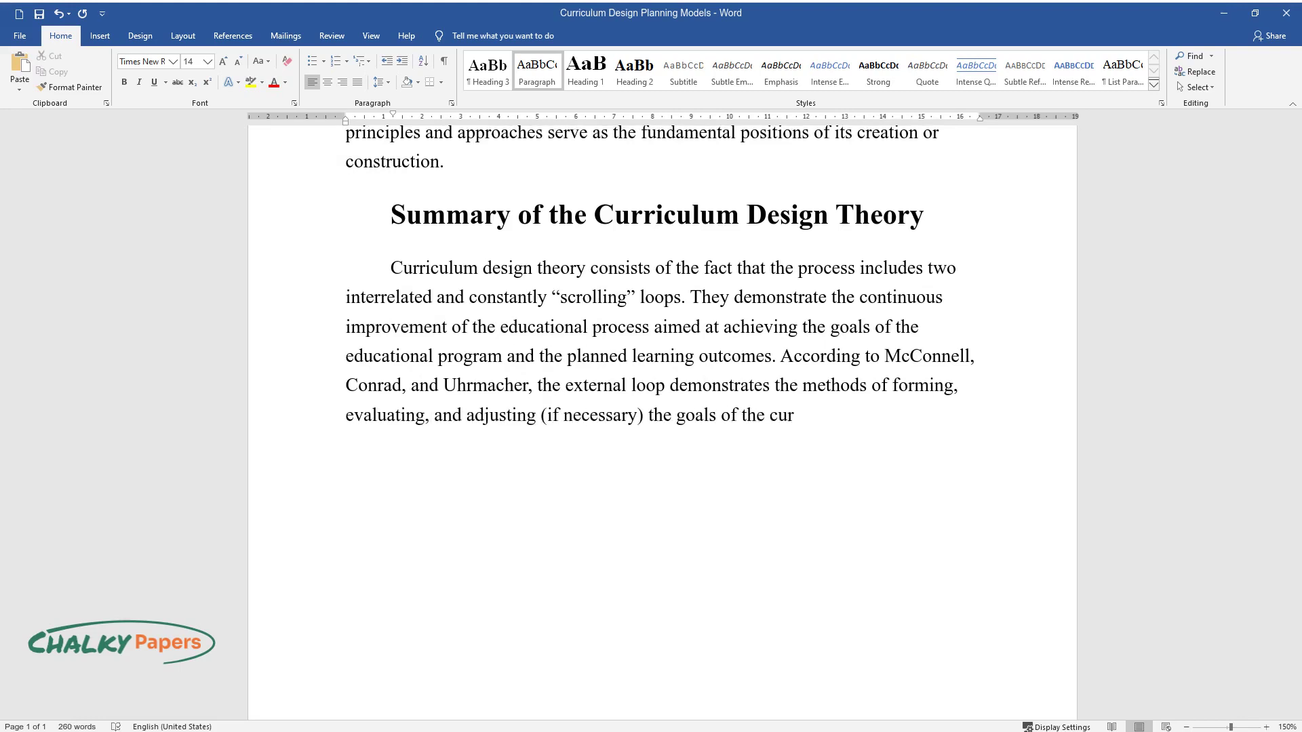
type("riculum design.")
Write the inner-circle paragraph ending 'goals of the program.' and open a new heading line
key("Return")
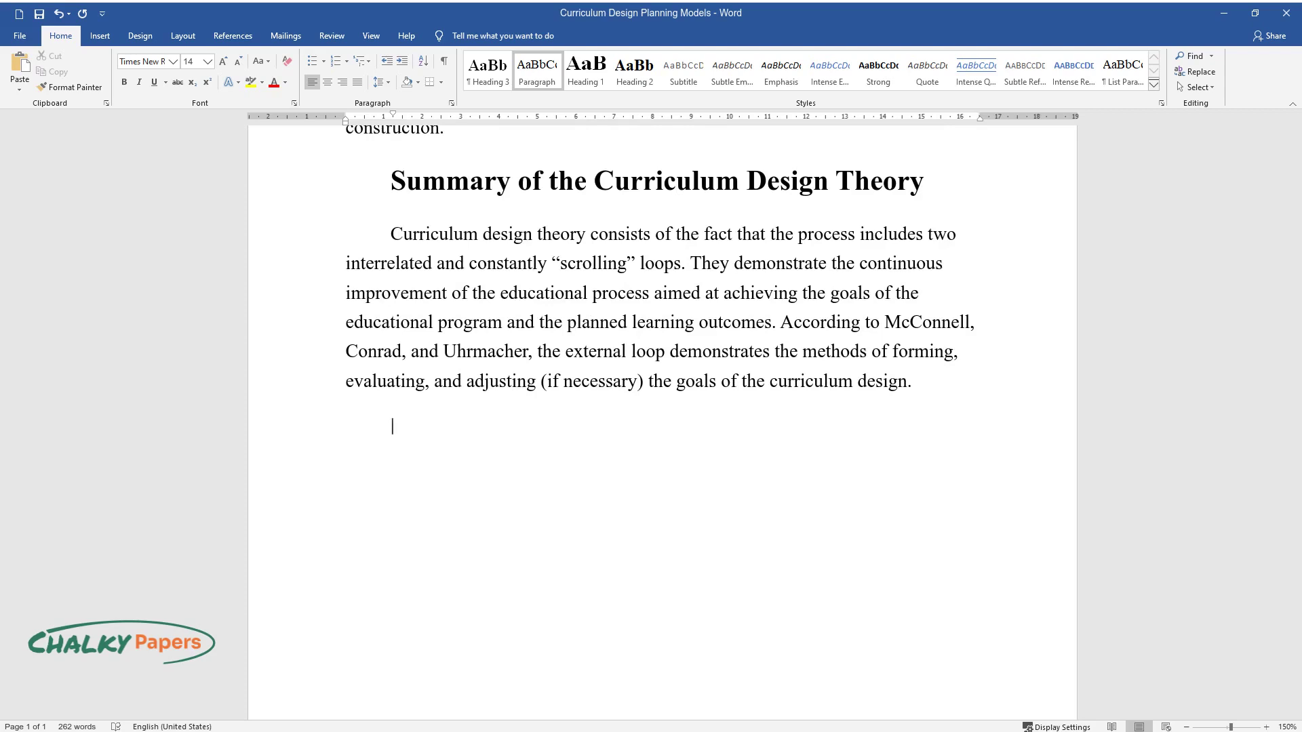
type("The inner circle shows how learning ")
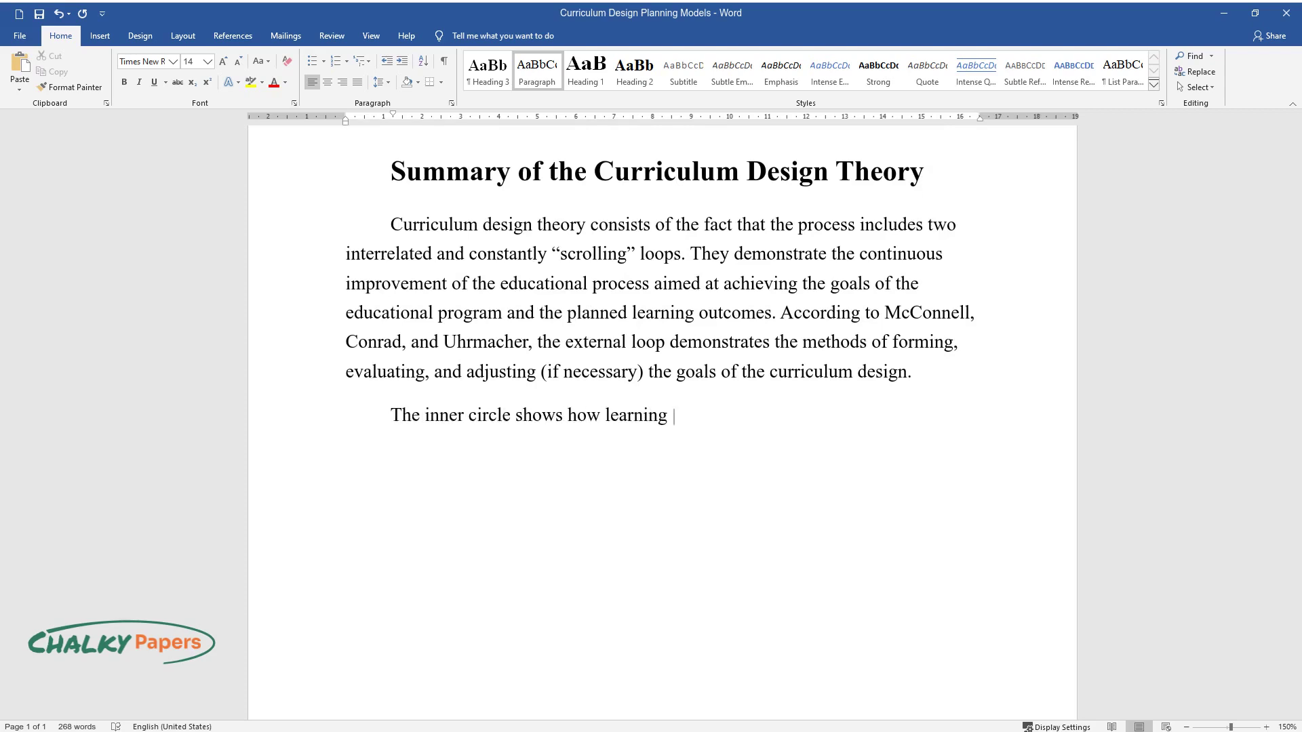
type("outcomes are consistently planned, ac")
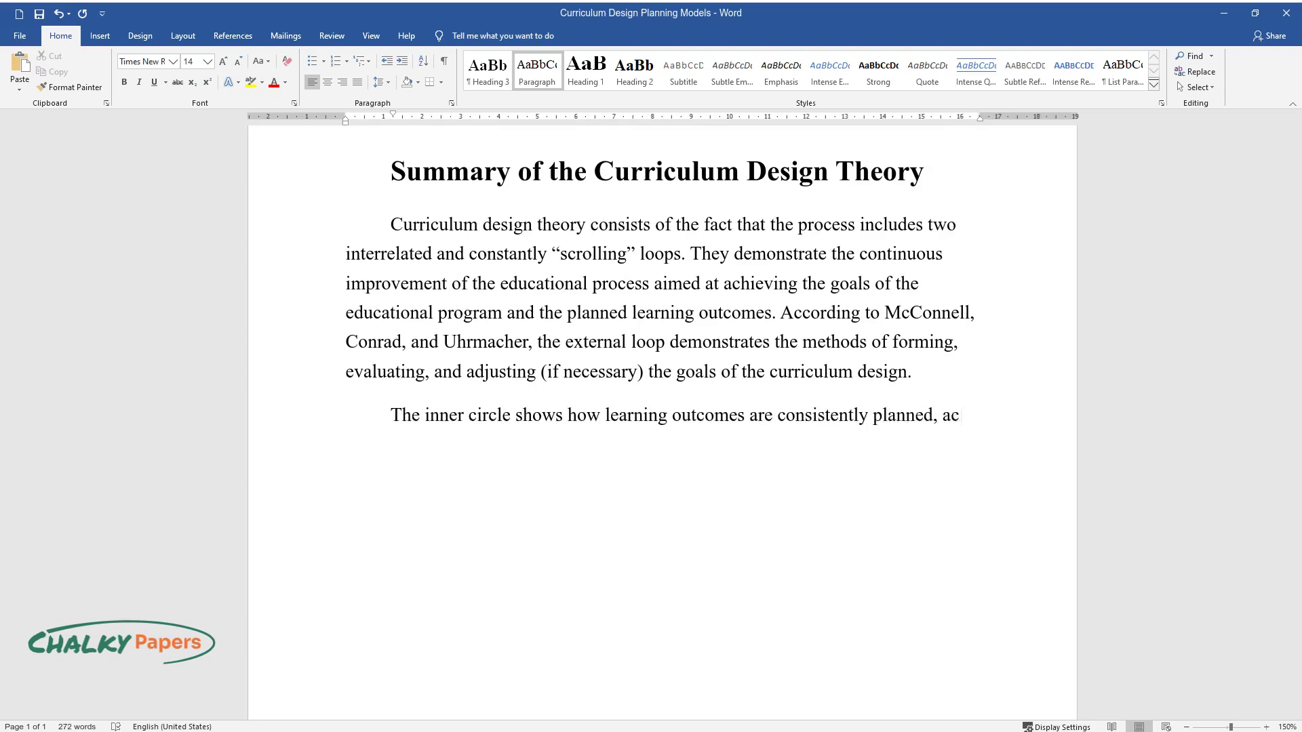
type("hieved, and evaluated. The relationsh")
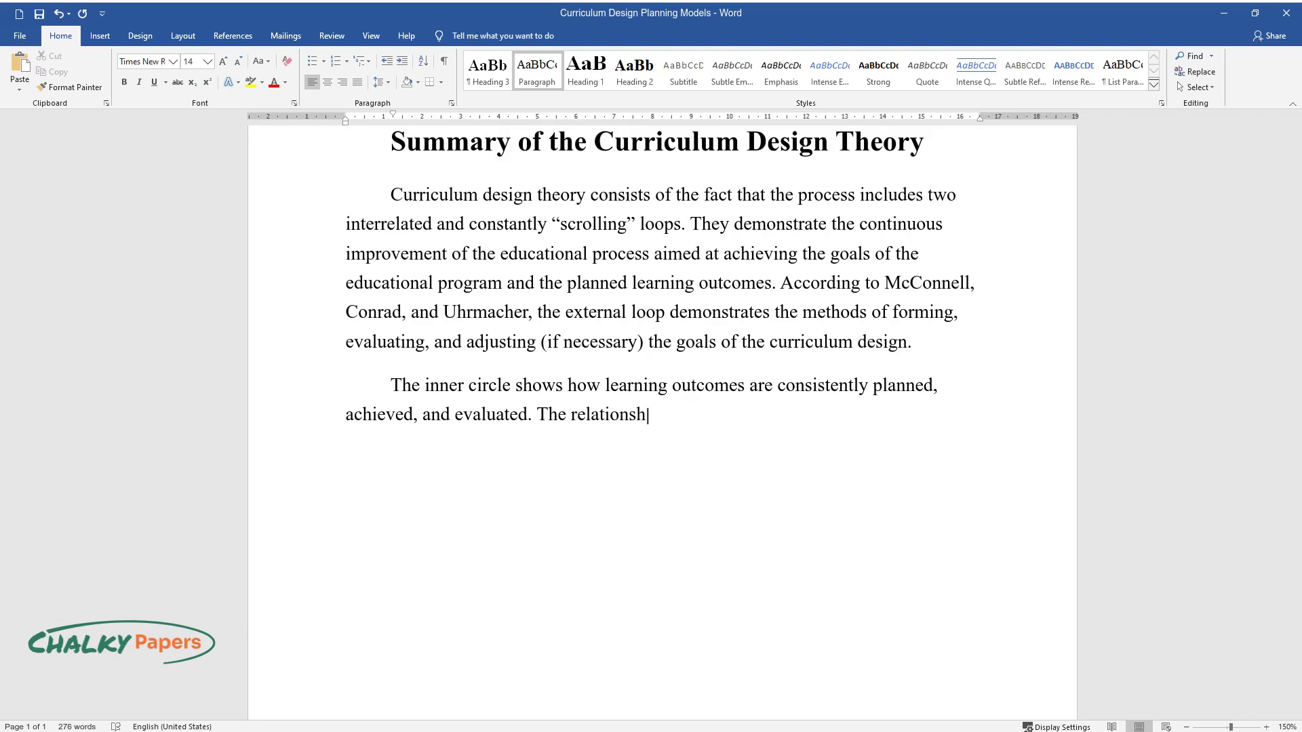
type("ip between the internal and external")
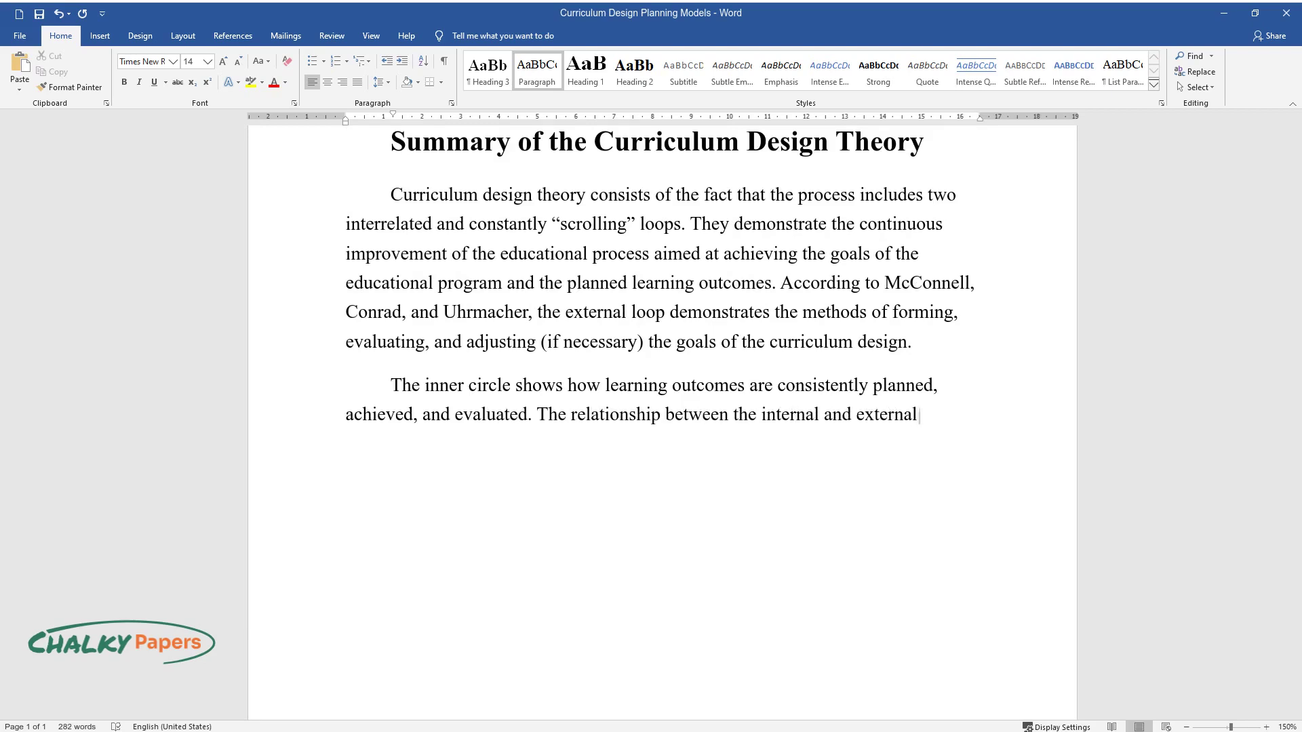
type(" loop demonstrates that through the ")
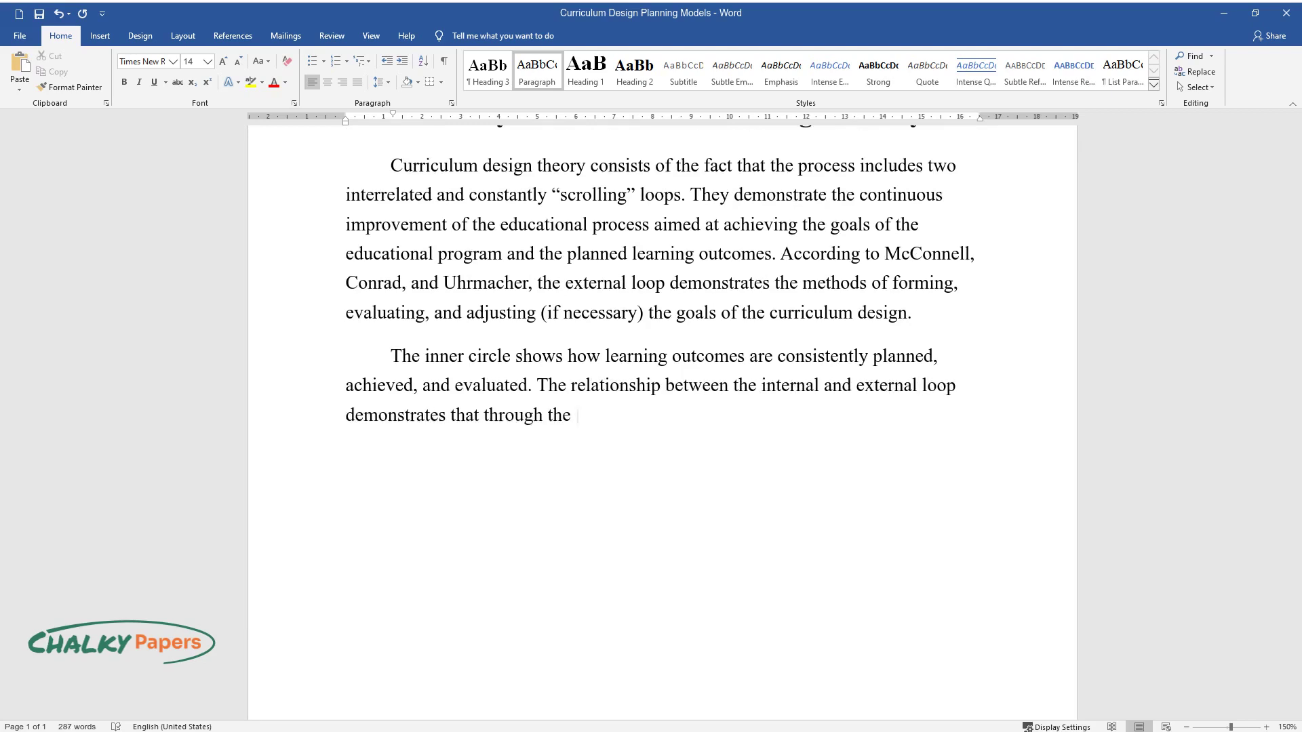
type("assessment of the achievement of lear")
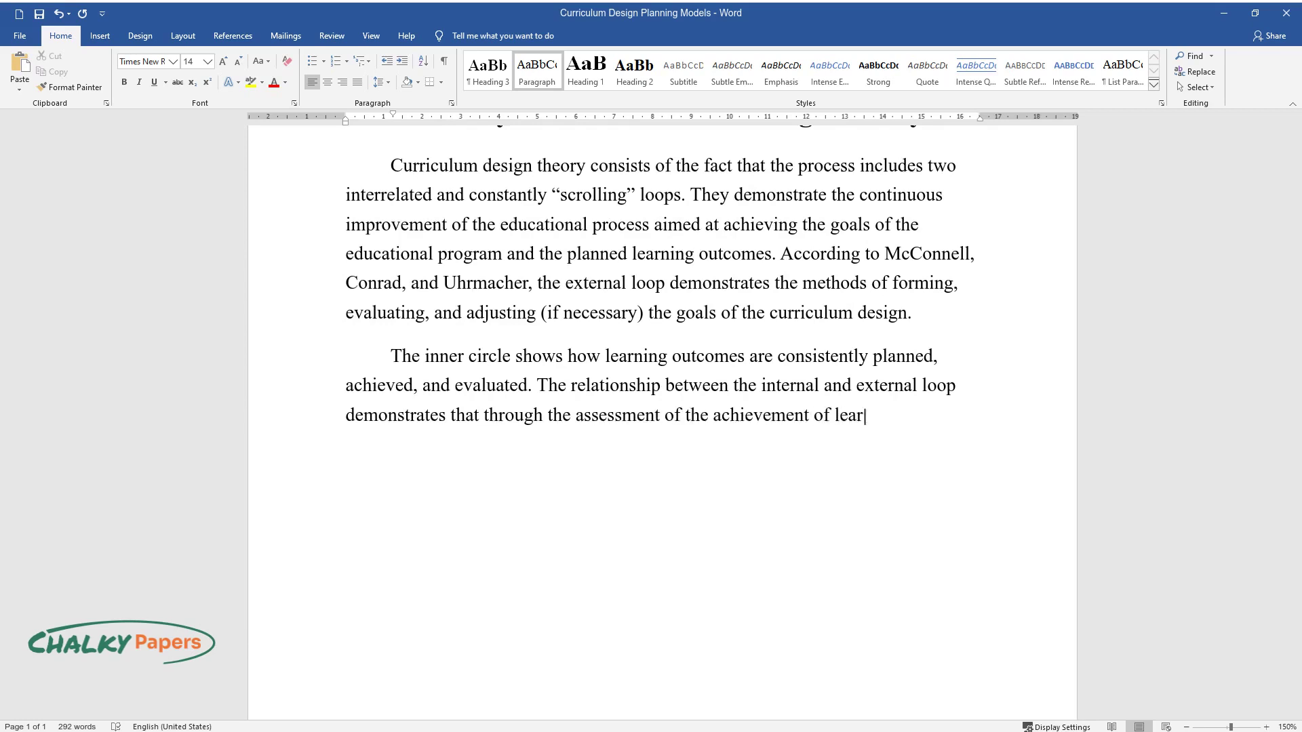
type("ning outcomes, the achievement of th")
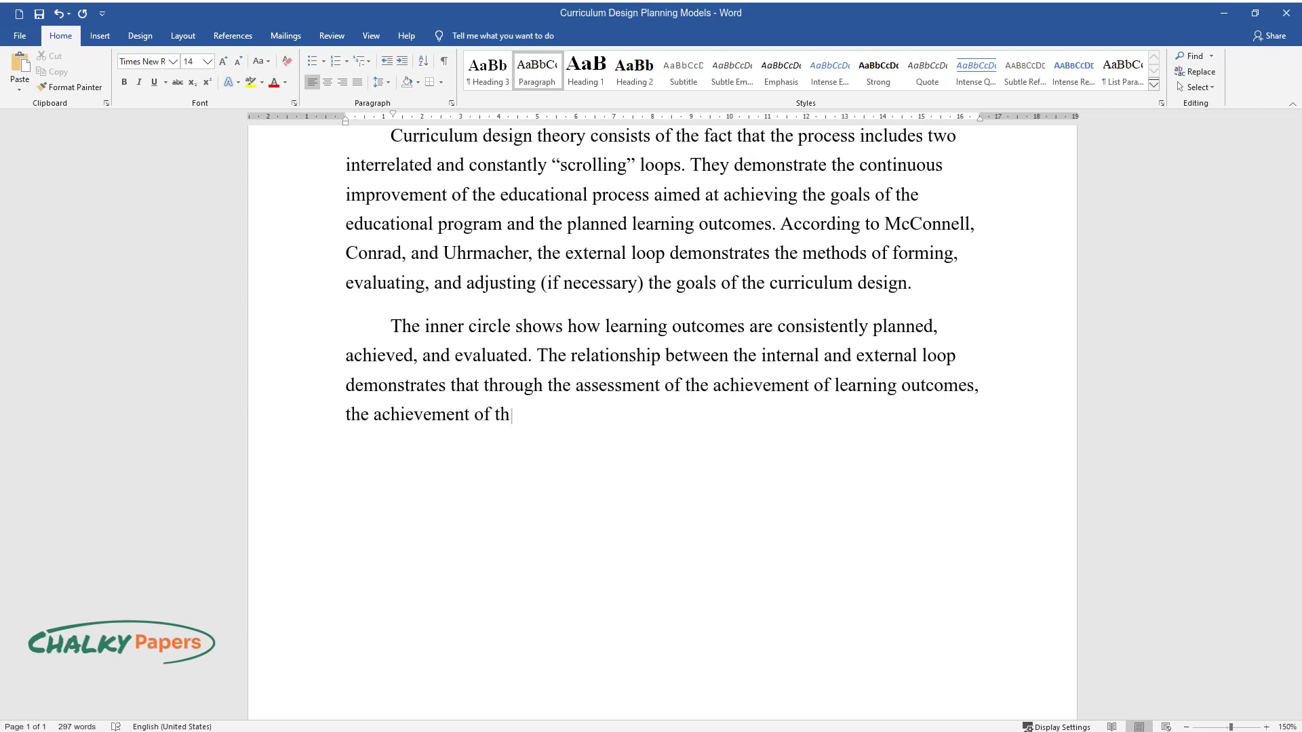
type("e goals of the educational program i")
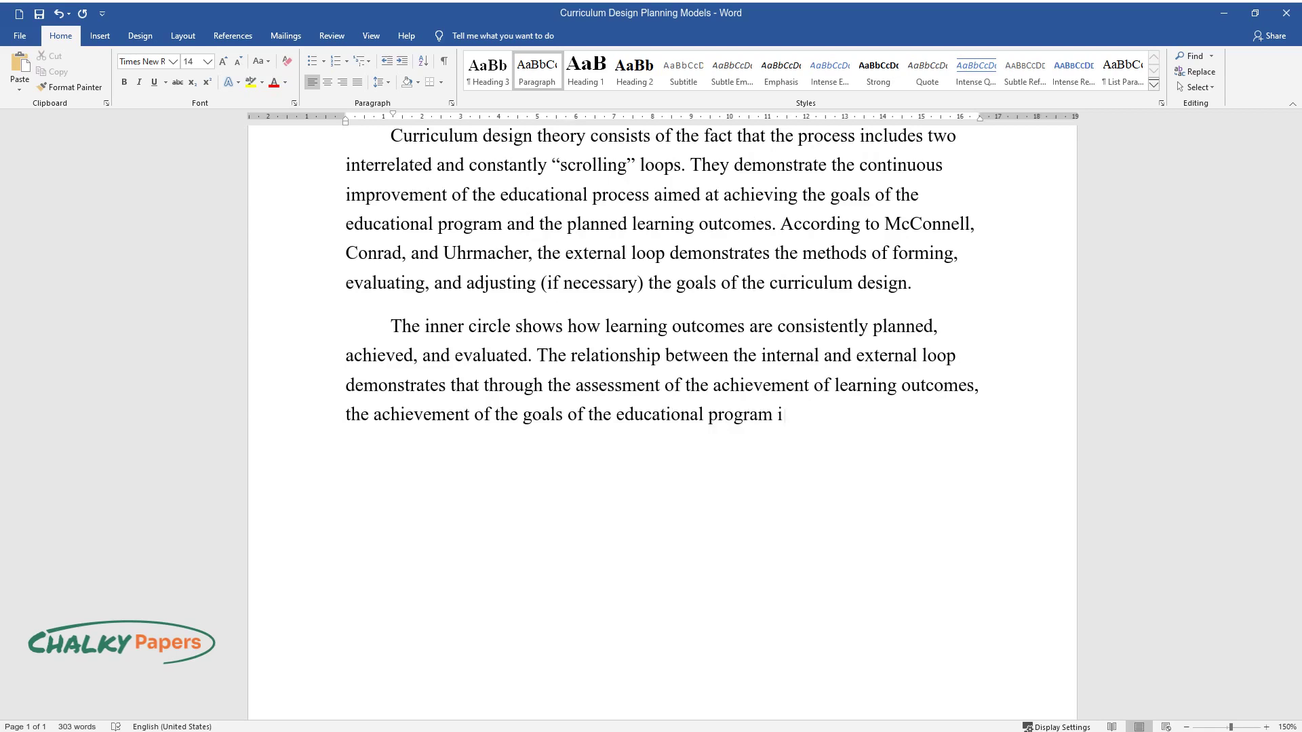
type("s checked. It is pos")
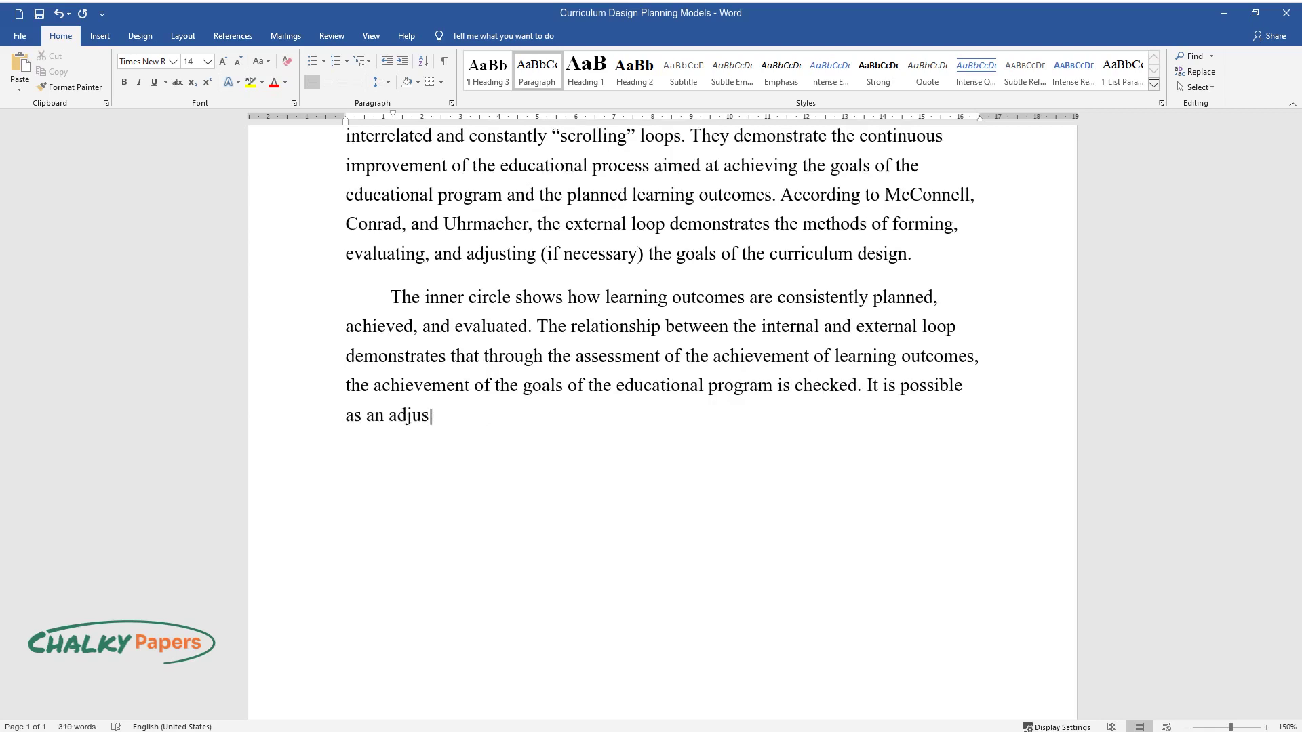
type("sible as an adjustment of the planned learning outcom")
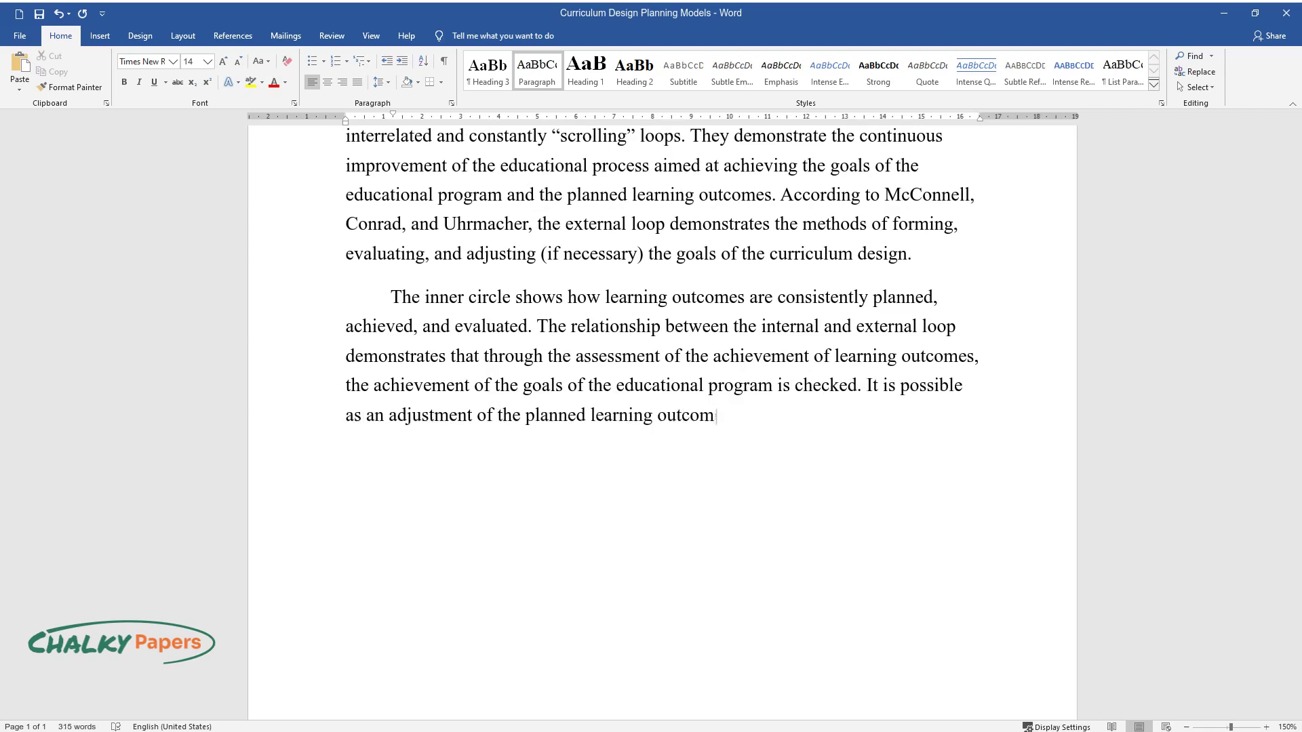
type("es (and, accordingly, the educational")
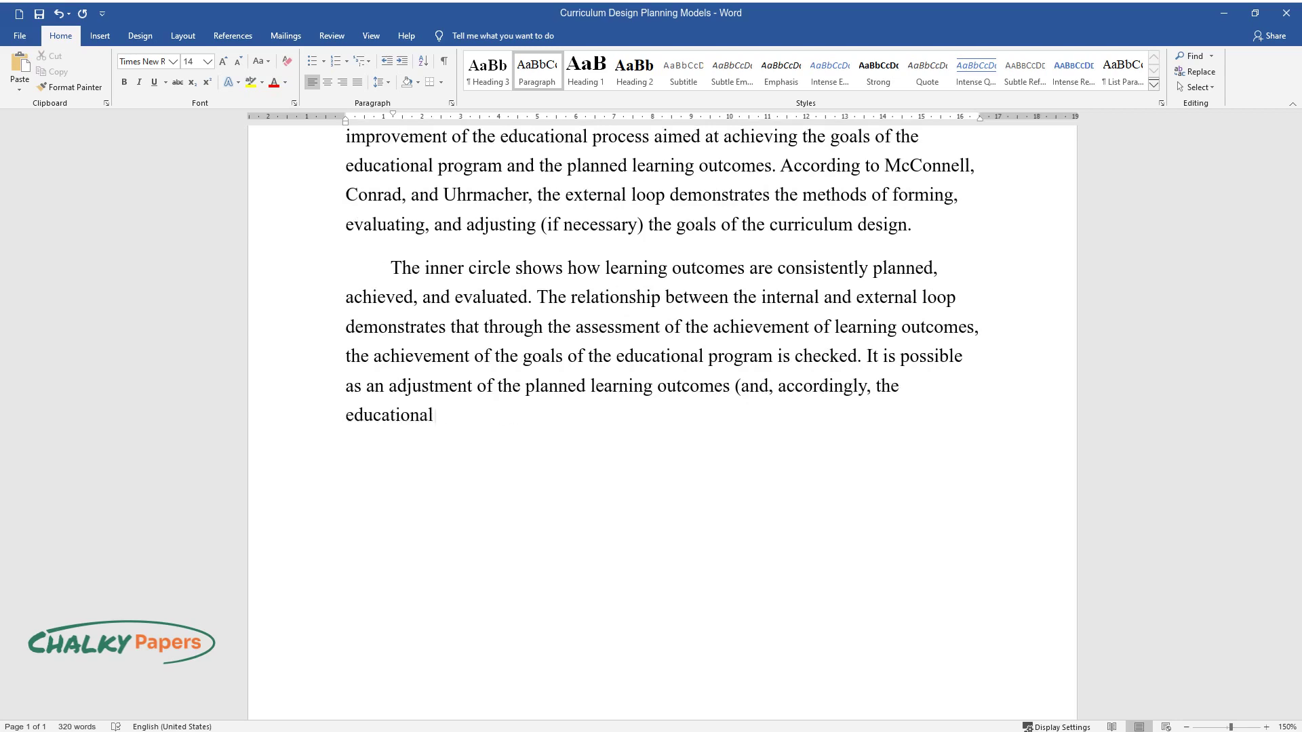
type(" process) to ensure the achievement ")
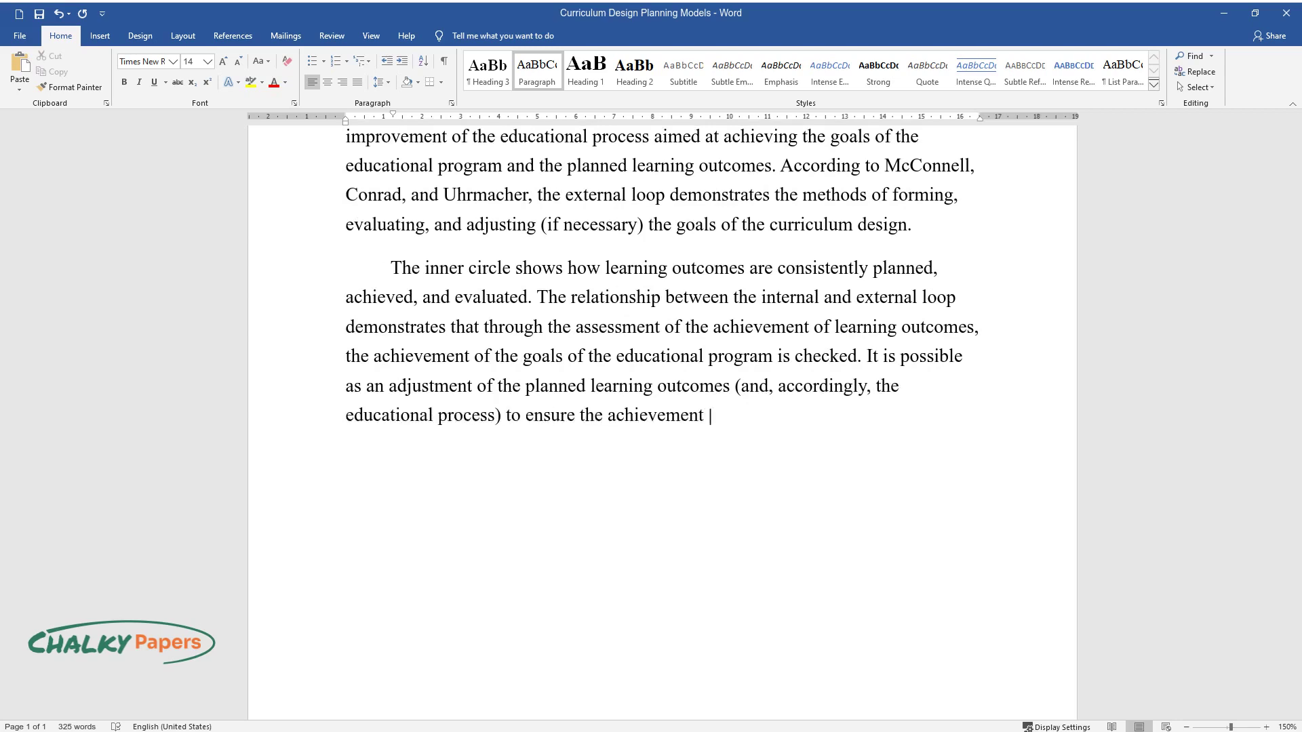
type("of the goals of the program.")
key("Return")
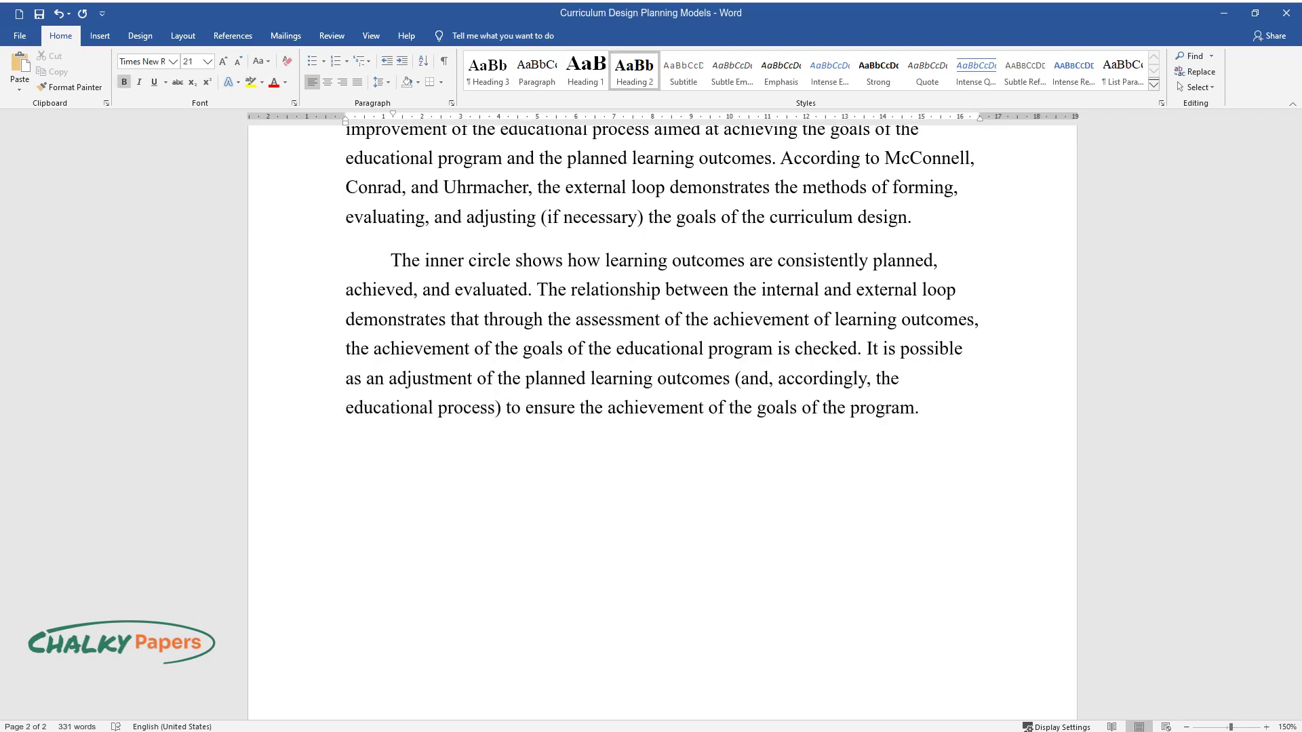
Add 'Explanation of Curriculum Design Models', the 'Subject-Centered Design Model' subheading, and its paragraph
type("Explanation of Cu")
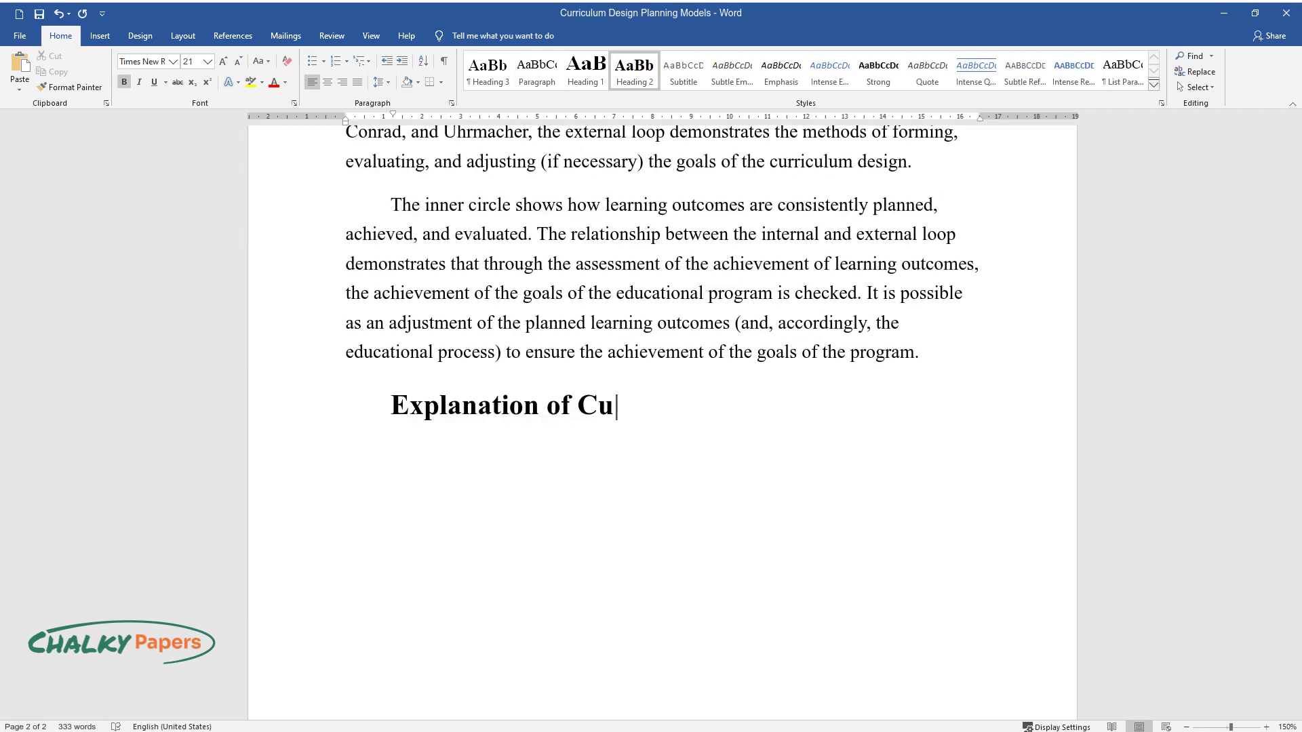
type("rriculum Design Models")
key("Return")
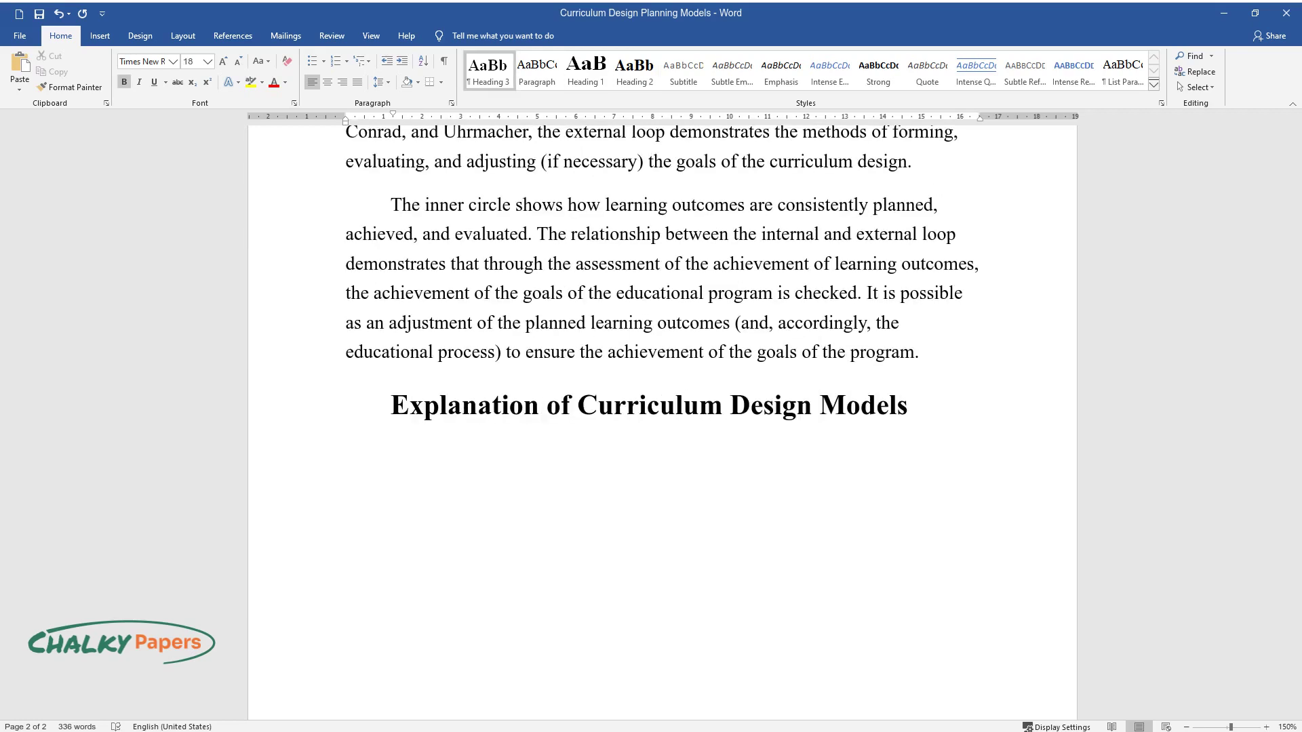
type("Subject-Centere")
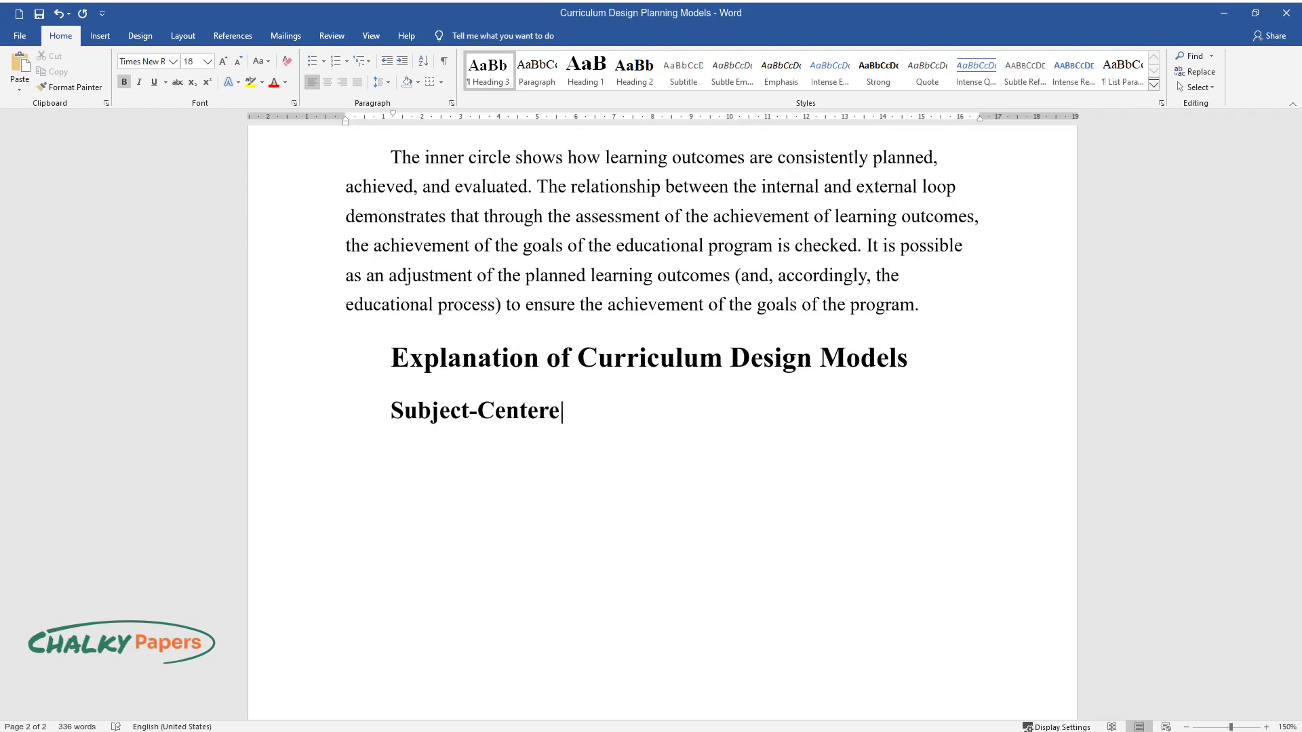
type("d Design Model")
key("Return")
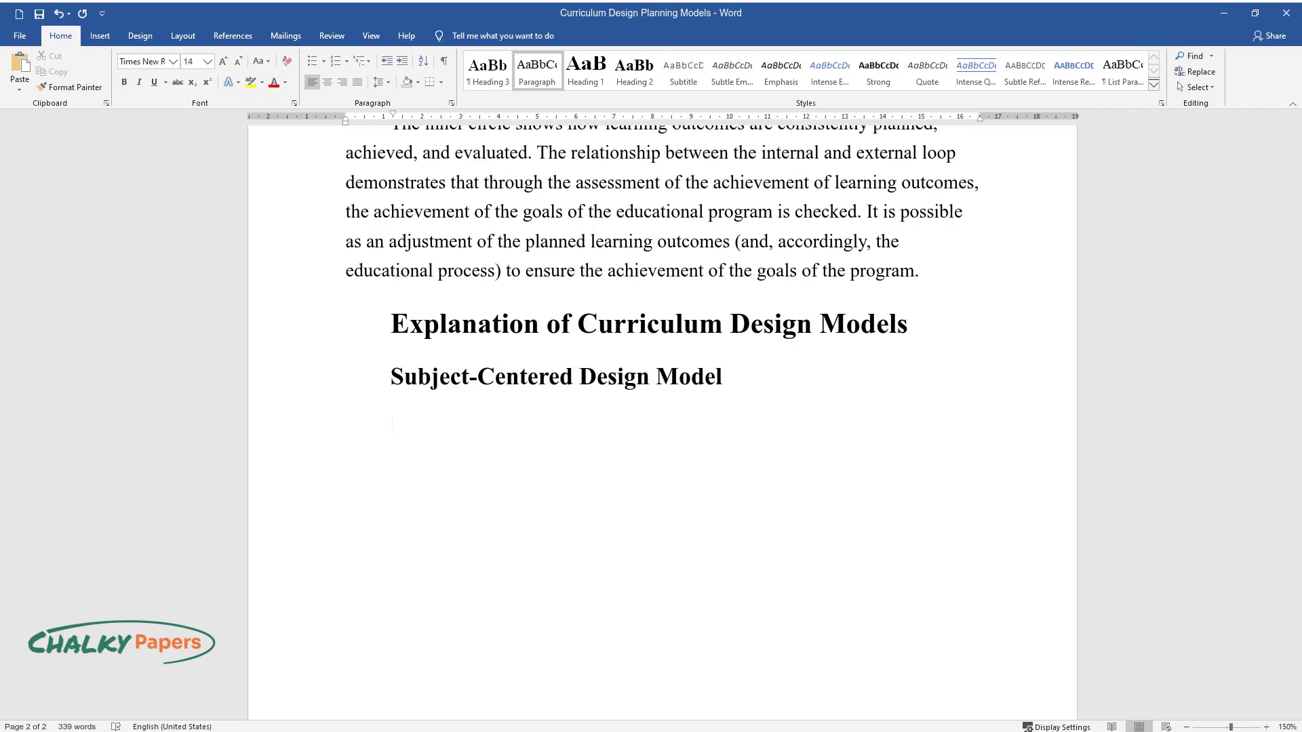
type("In the subject-centered cu")
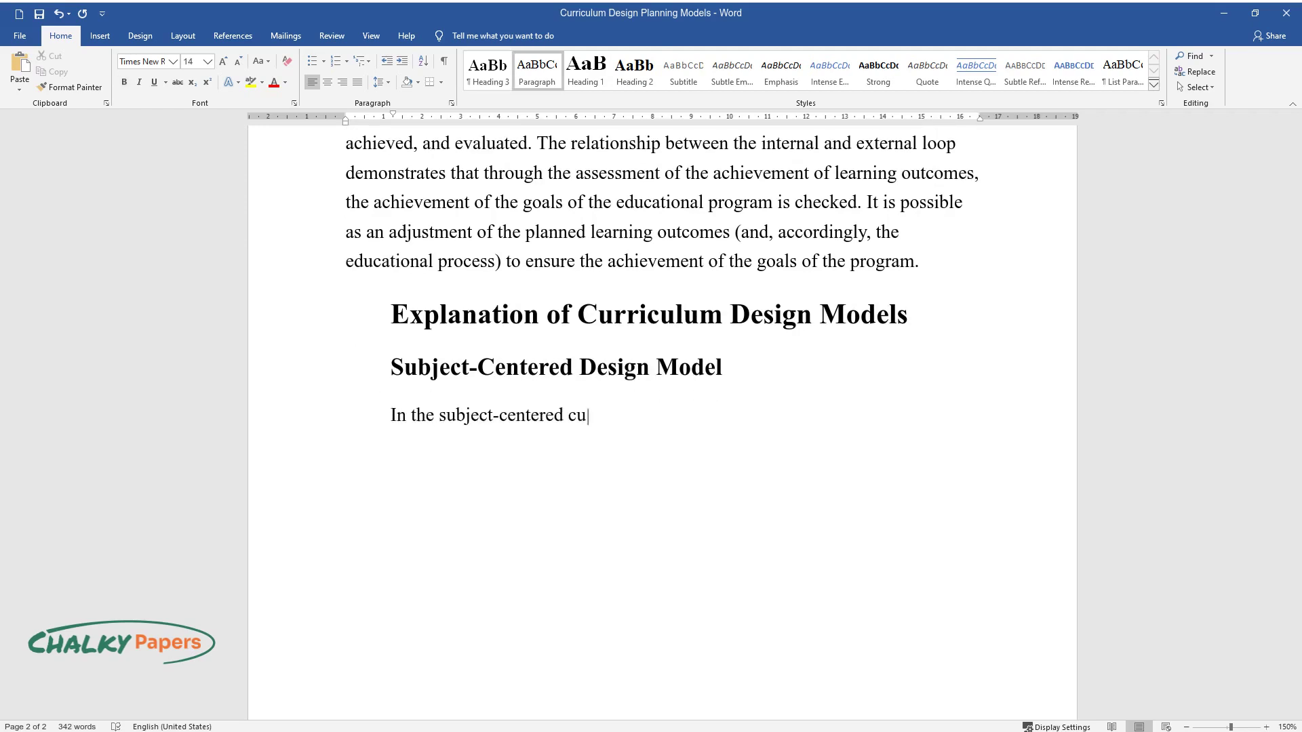
type("rriculum design model, the primary r")
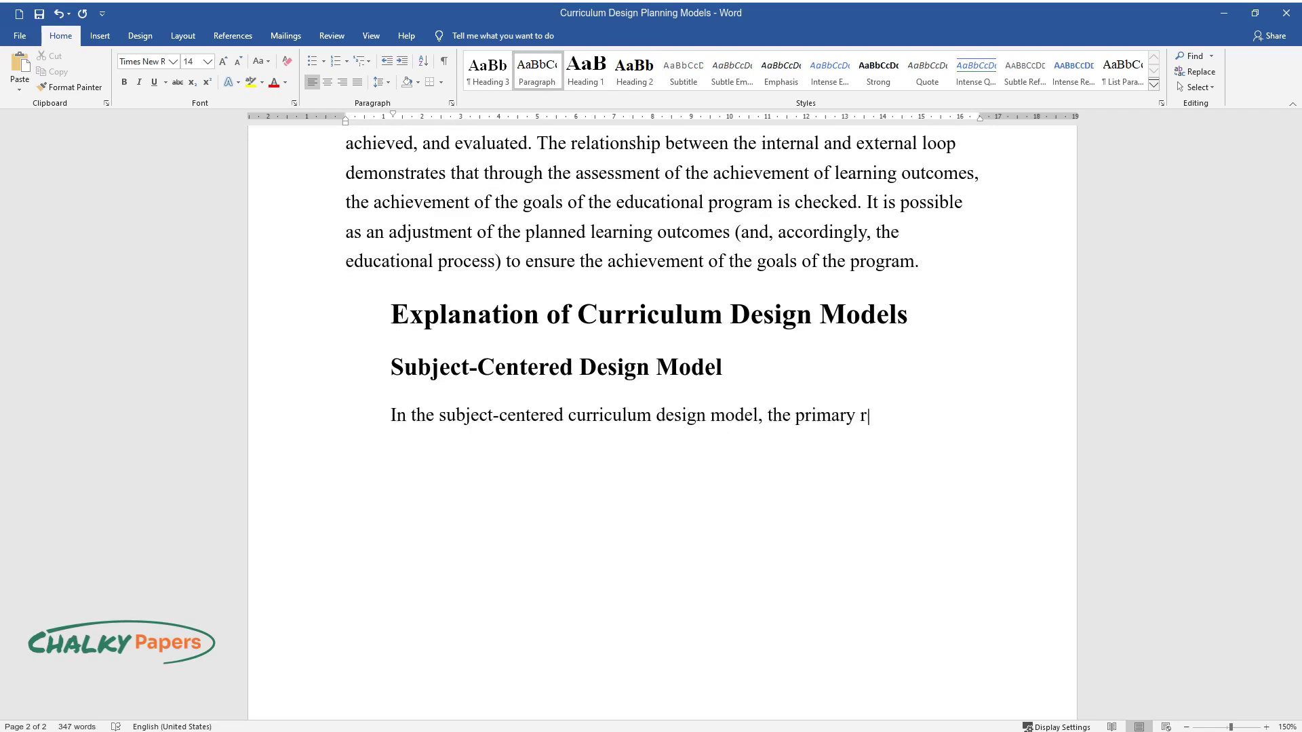
type("ole is played by the orientation of education and its subjects to the r")
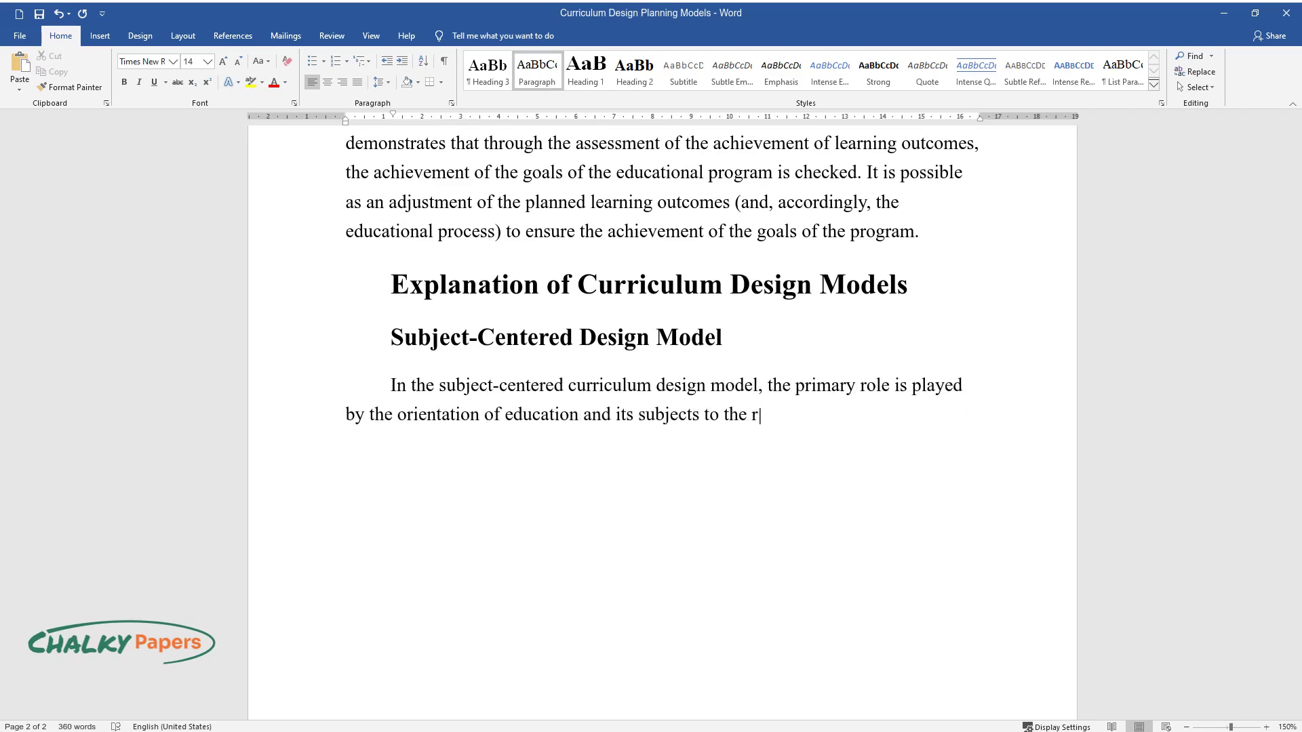
type("esults. It includes the formation o")
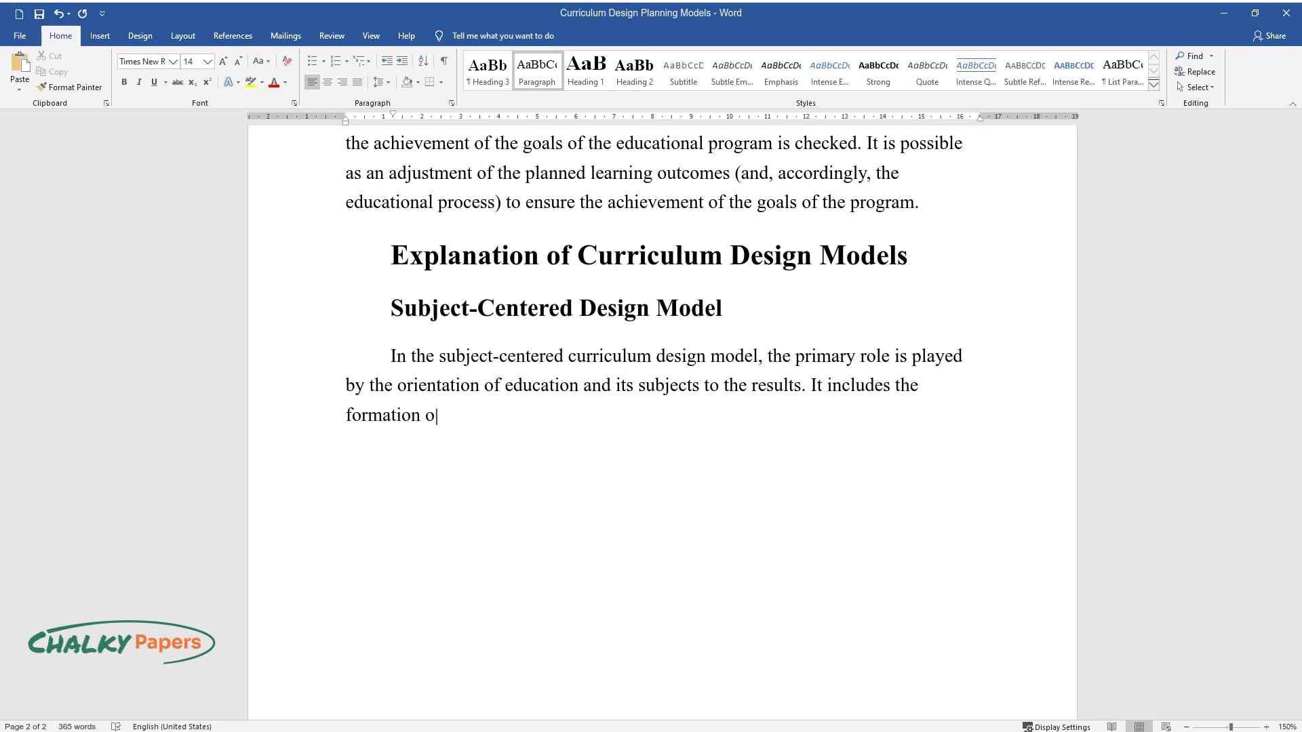
type("f the necessary general cultural an")
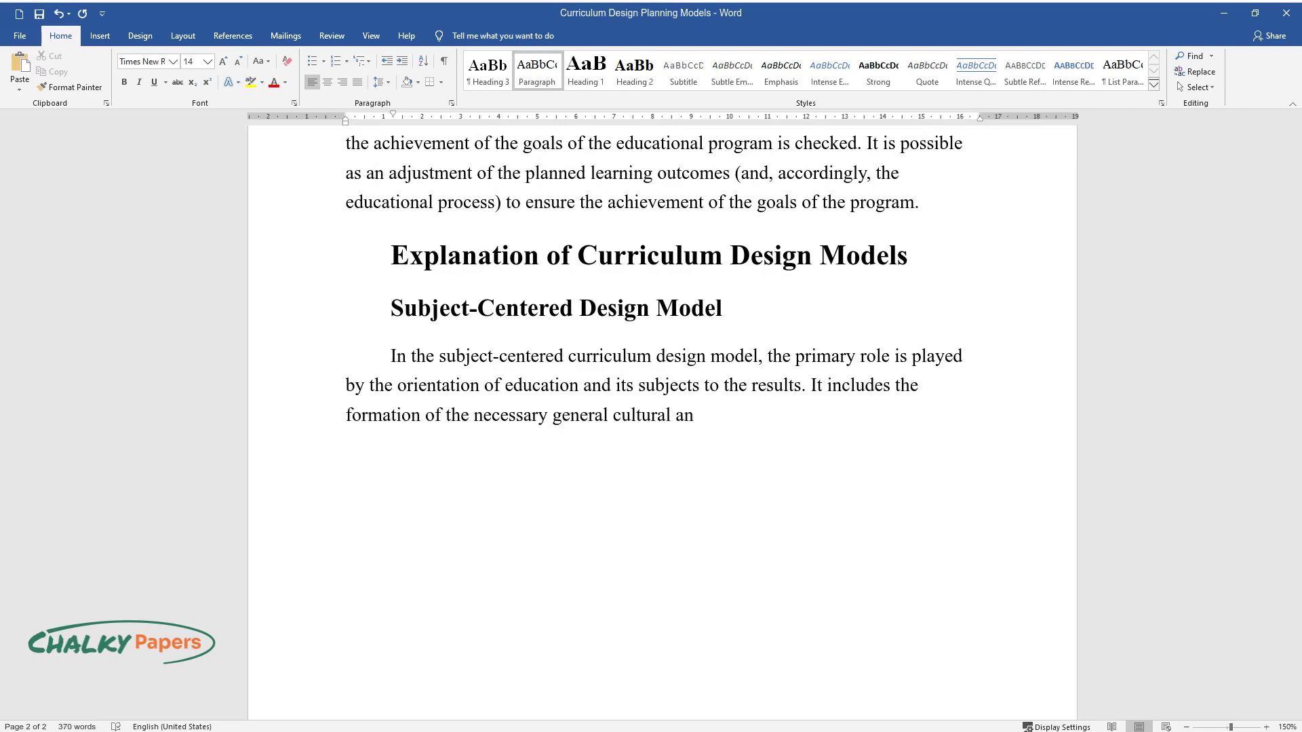
type("d professional competencies, self-d")
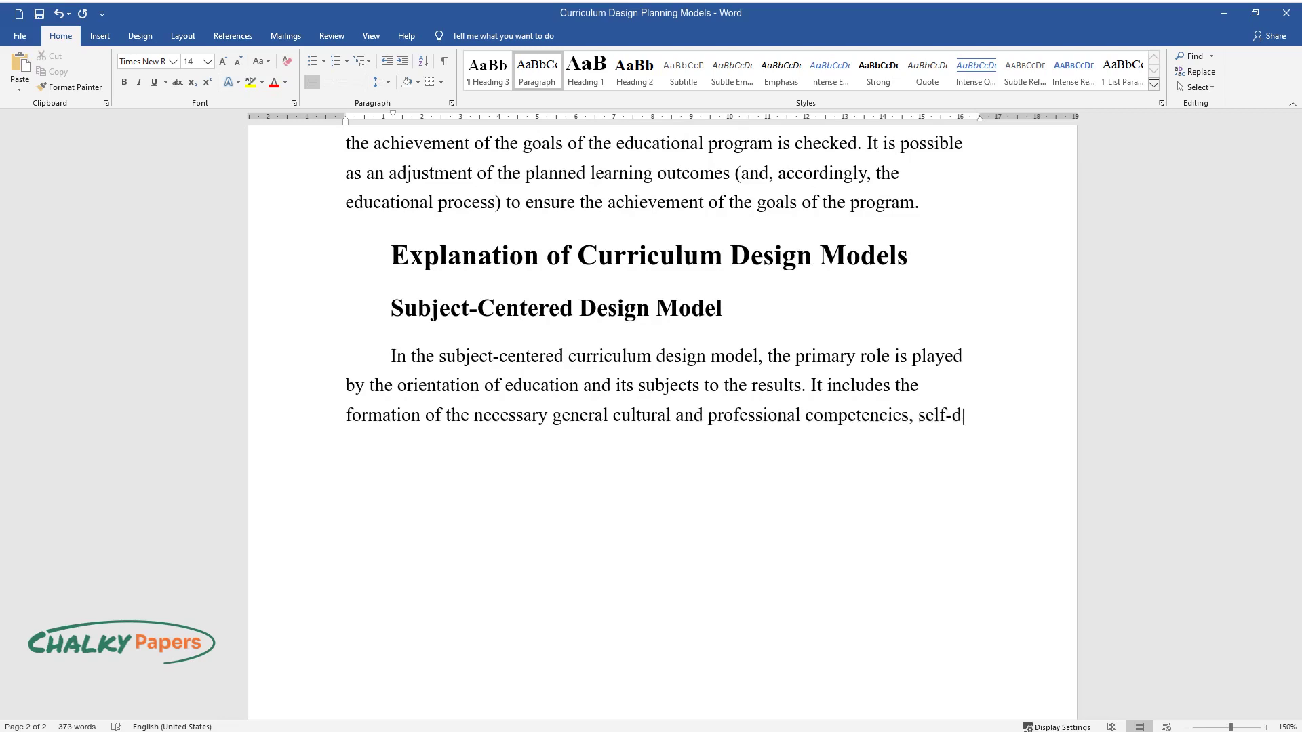
type("etermination, and the development o")
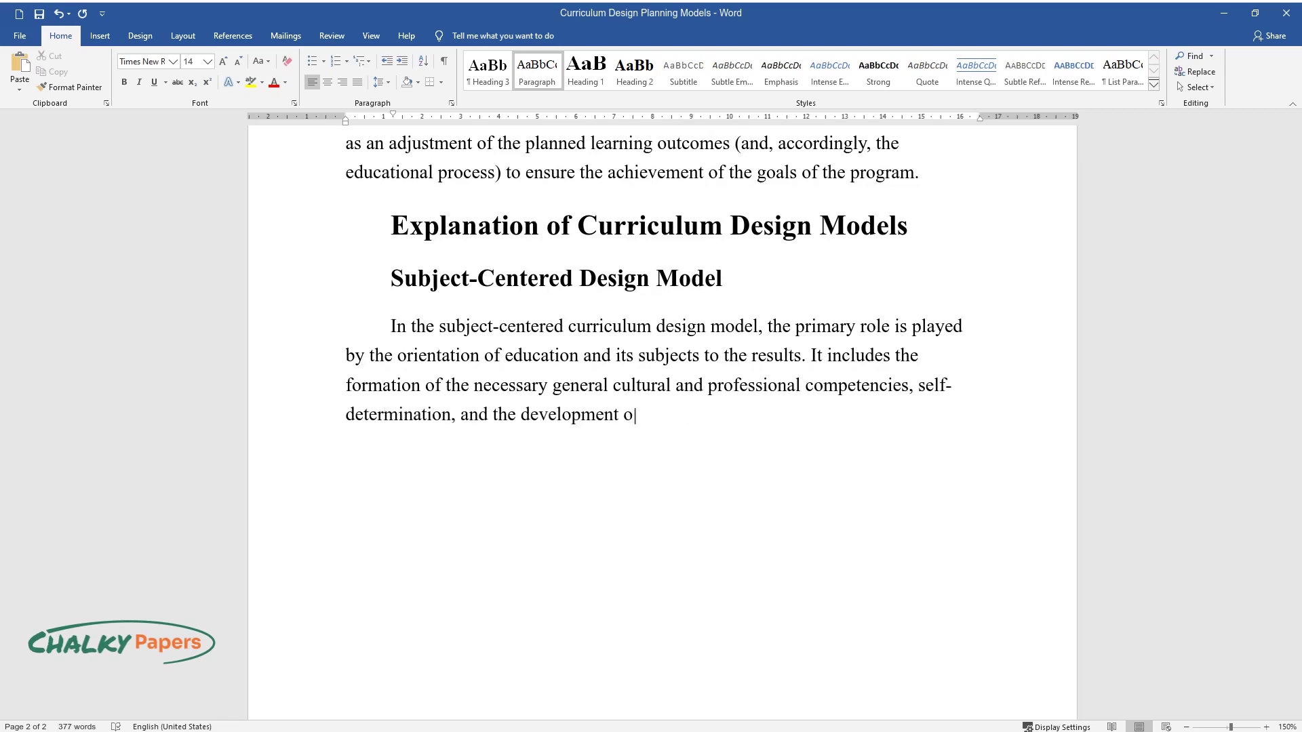
type("f individuality which implies the i")
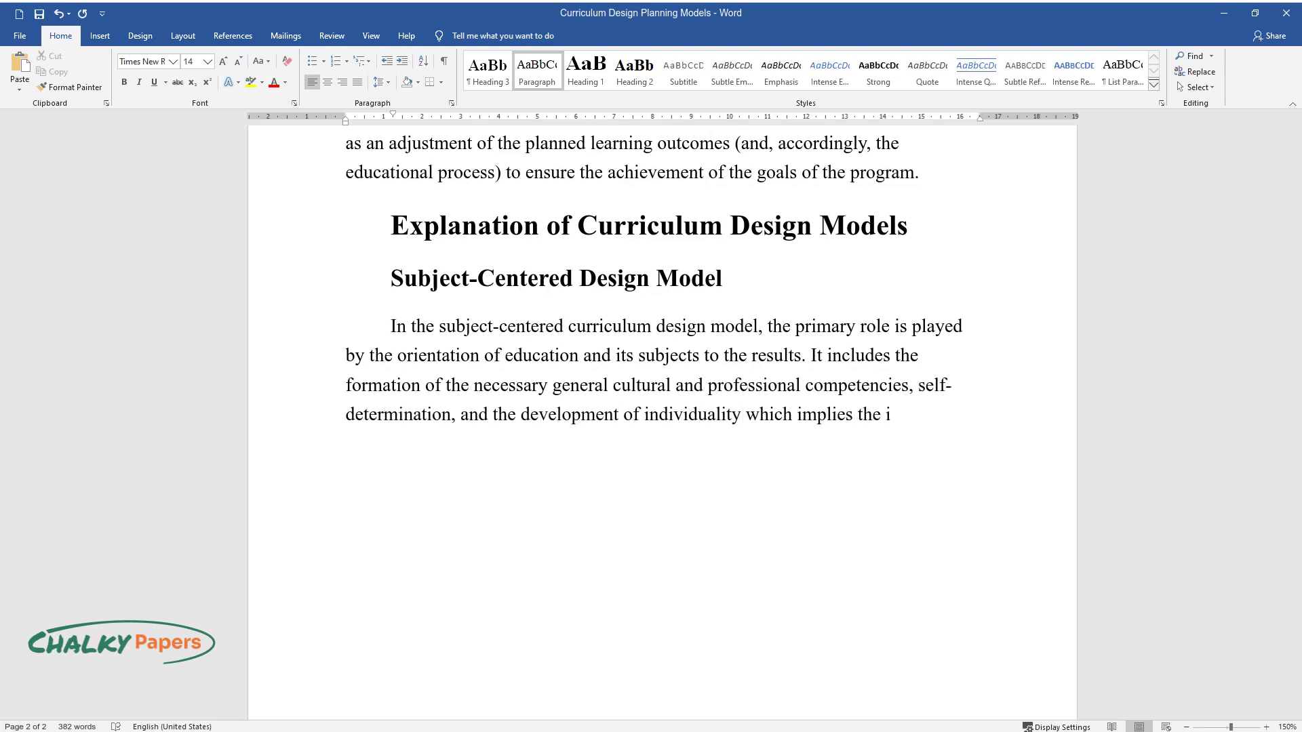
type("mprovement of educational activitie")
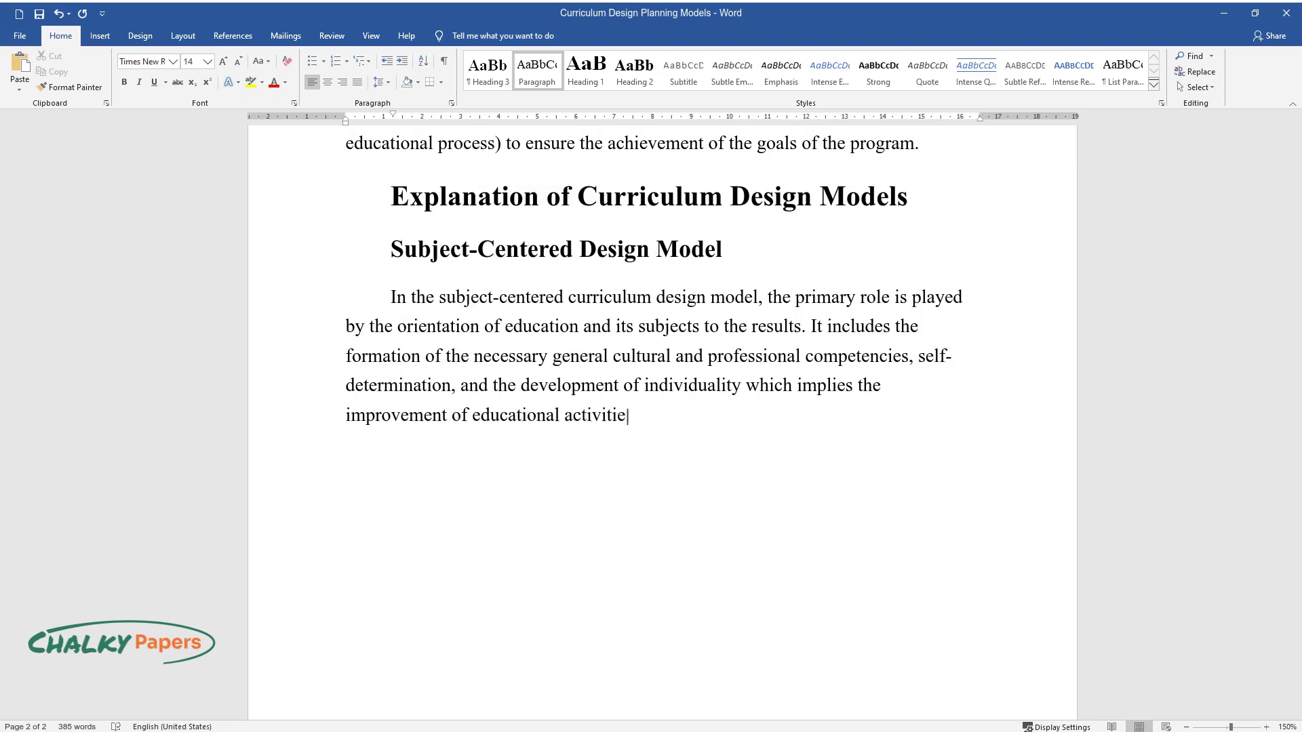
type("s. The subject-centered curriculum ")
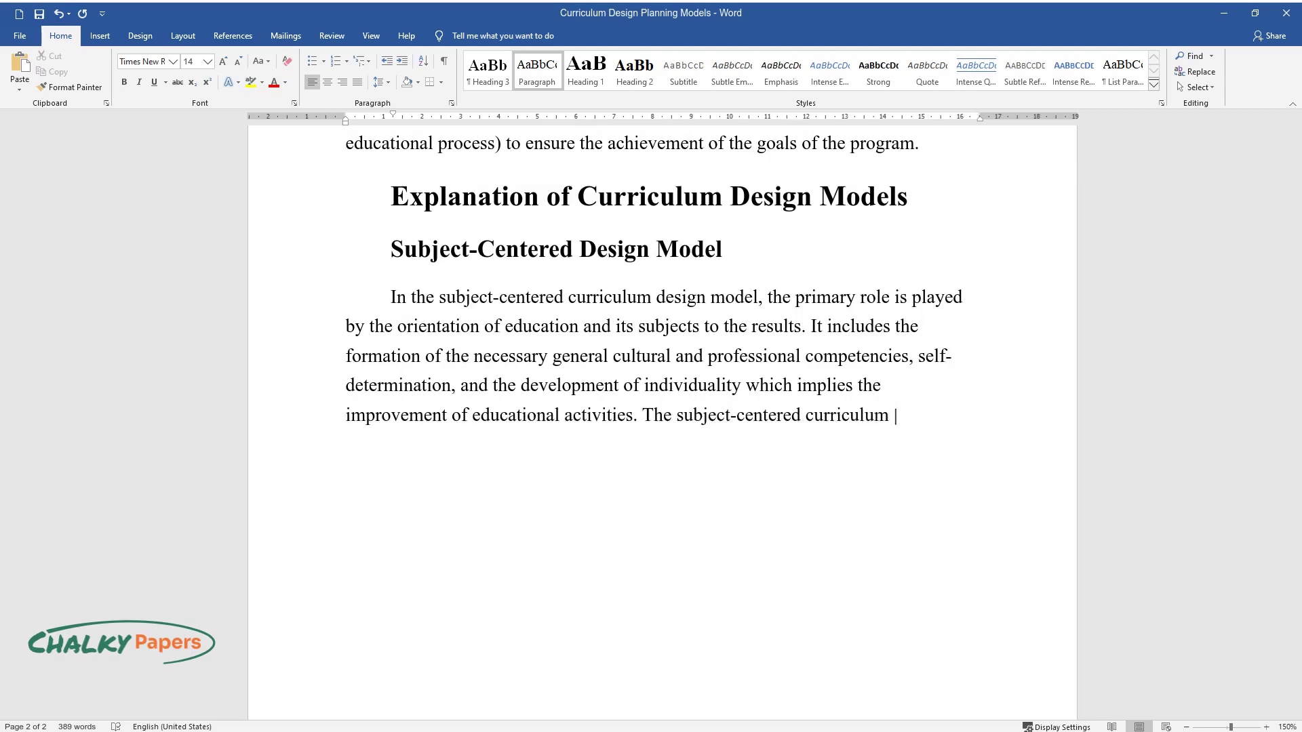
type("design model focuses on the result")
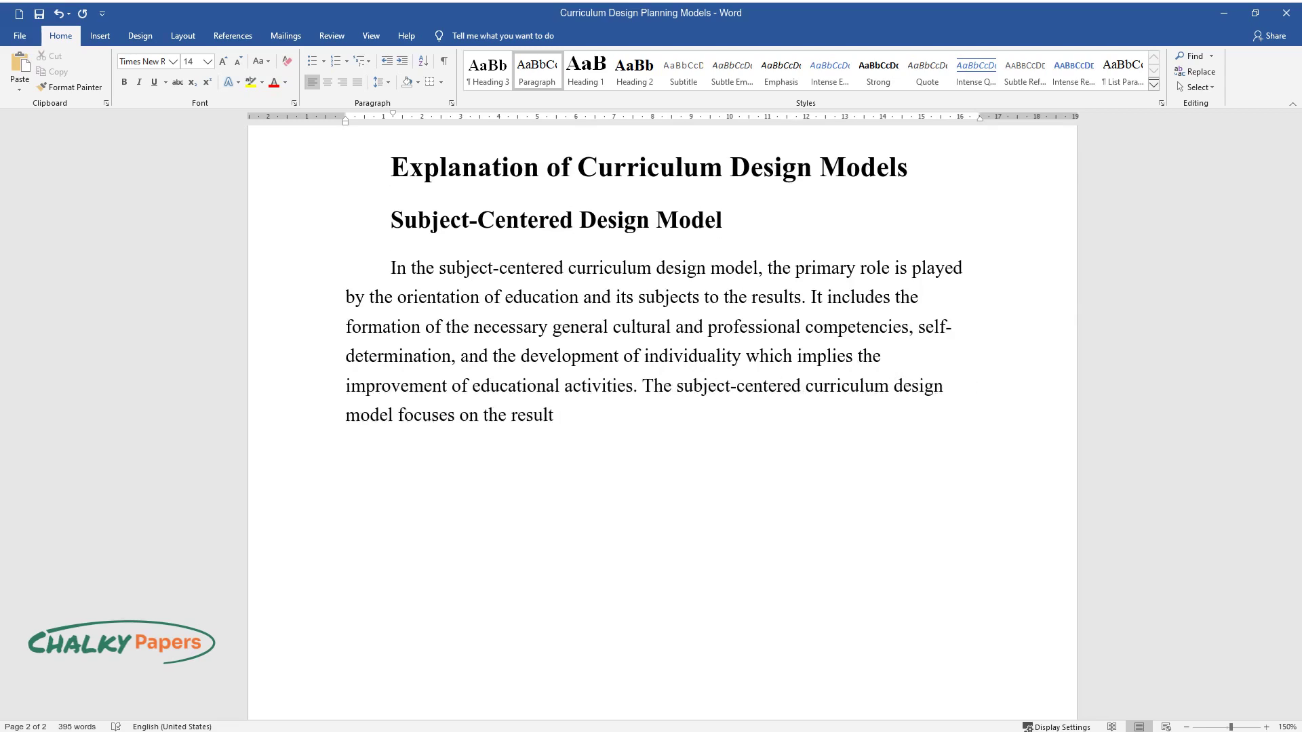
type(" of education, and the sum of the le")
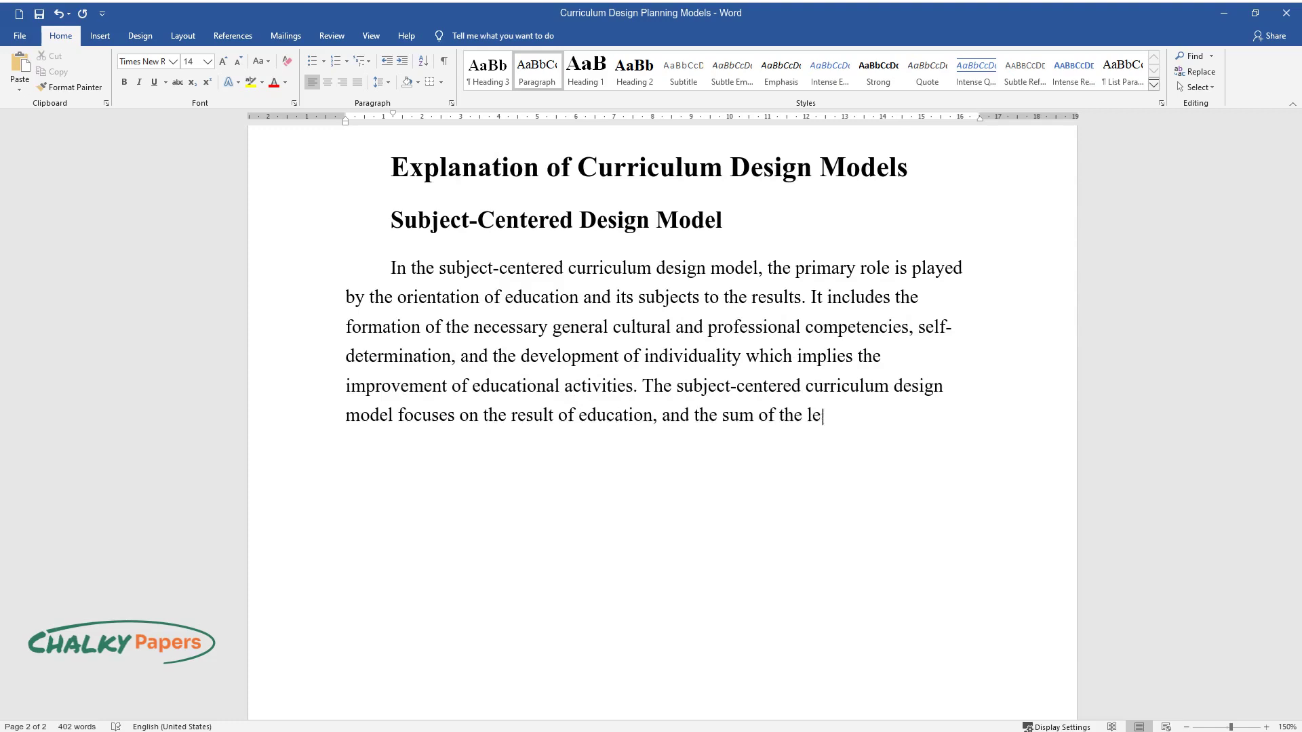
type("arned information is considered the")
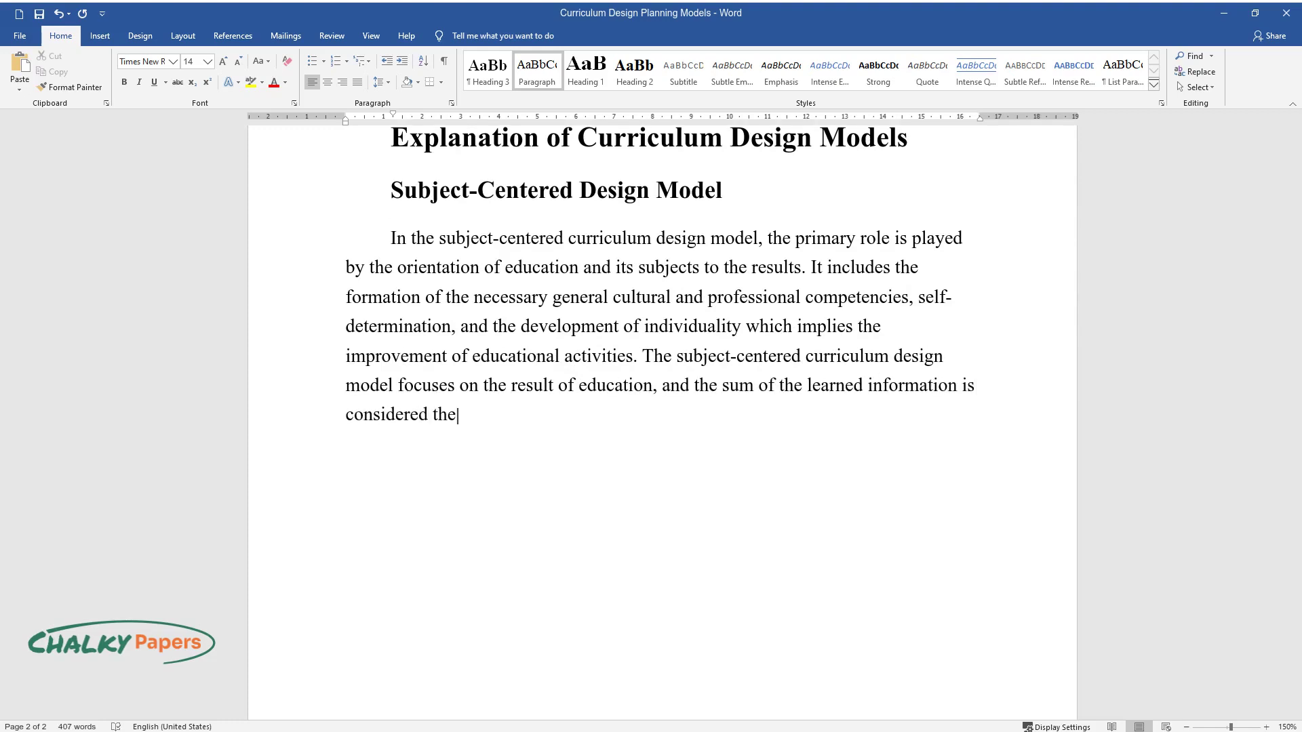
type(" education outcome.")
key("Return")
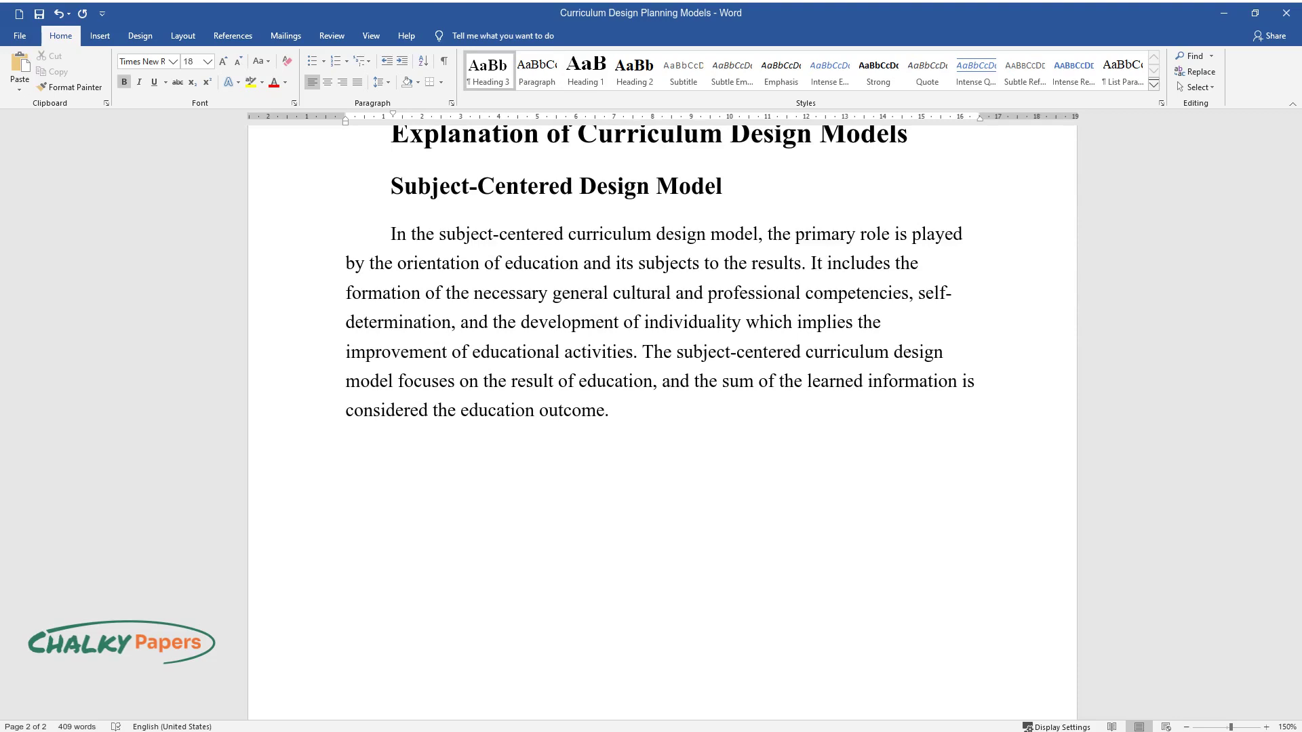
Type the 'Learner-Centered Design Model' Heading 3 and its paragraph on revealing the student's personality
type("Learner-Centered Design M")
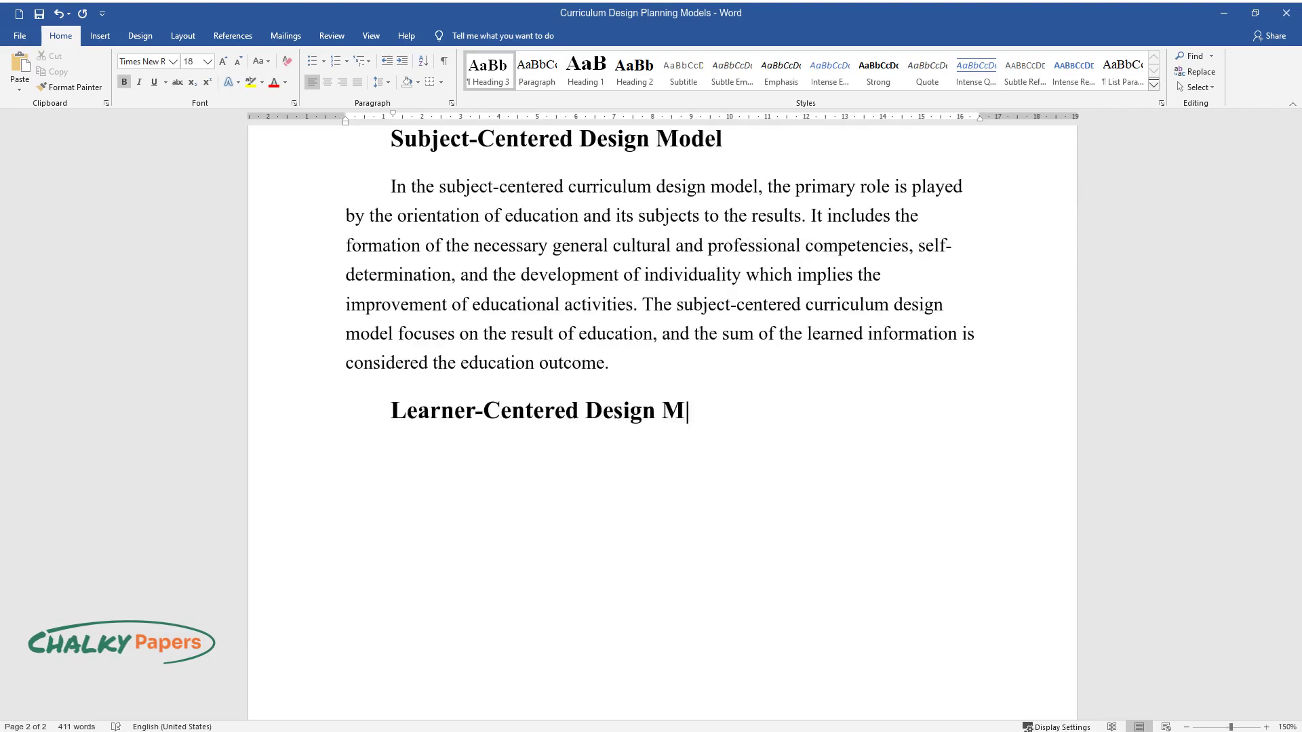
type("odel")
key("Return")
type("Th")
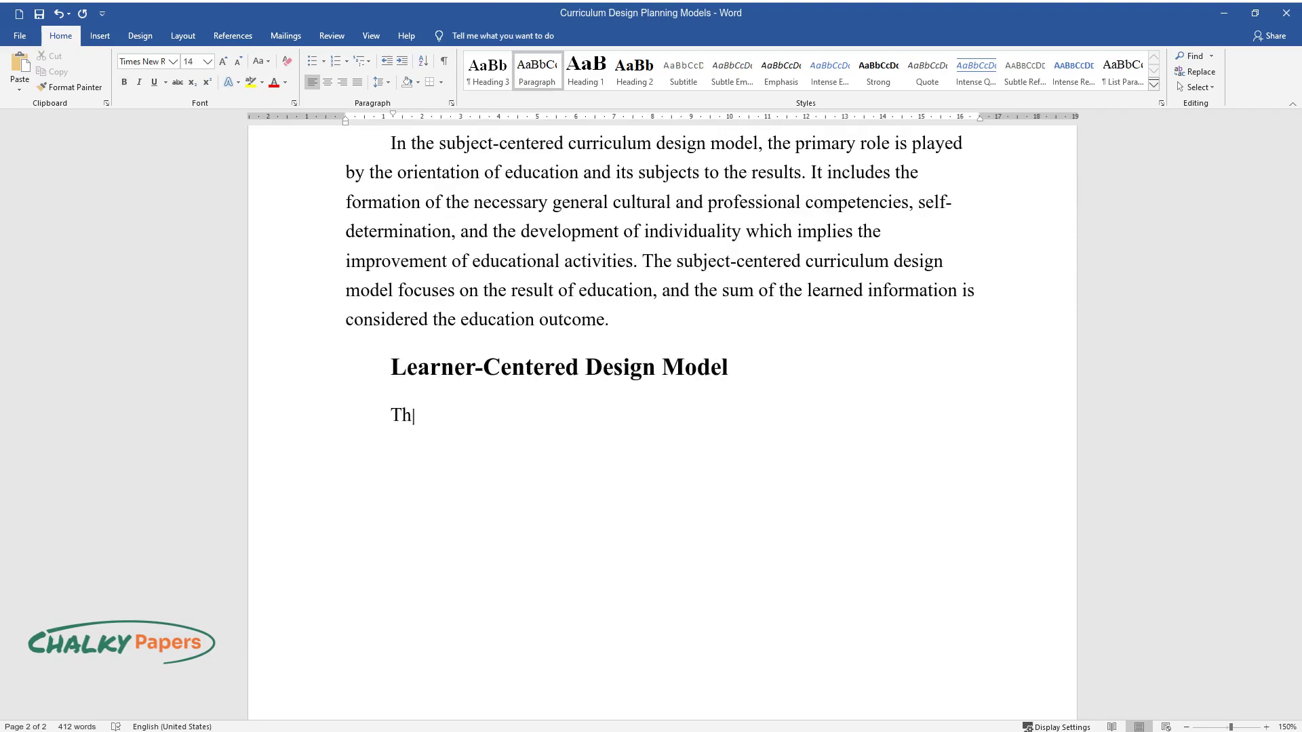
type("e learner-centered curriculum desig")
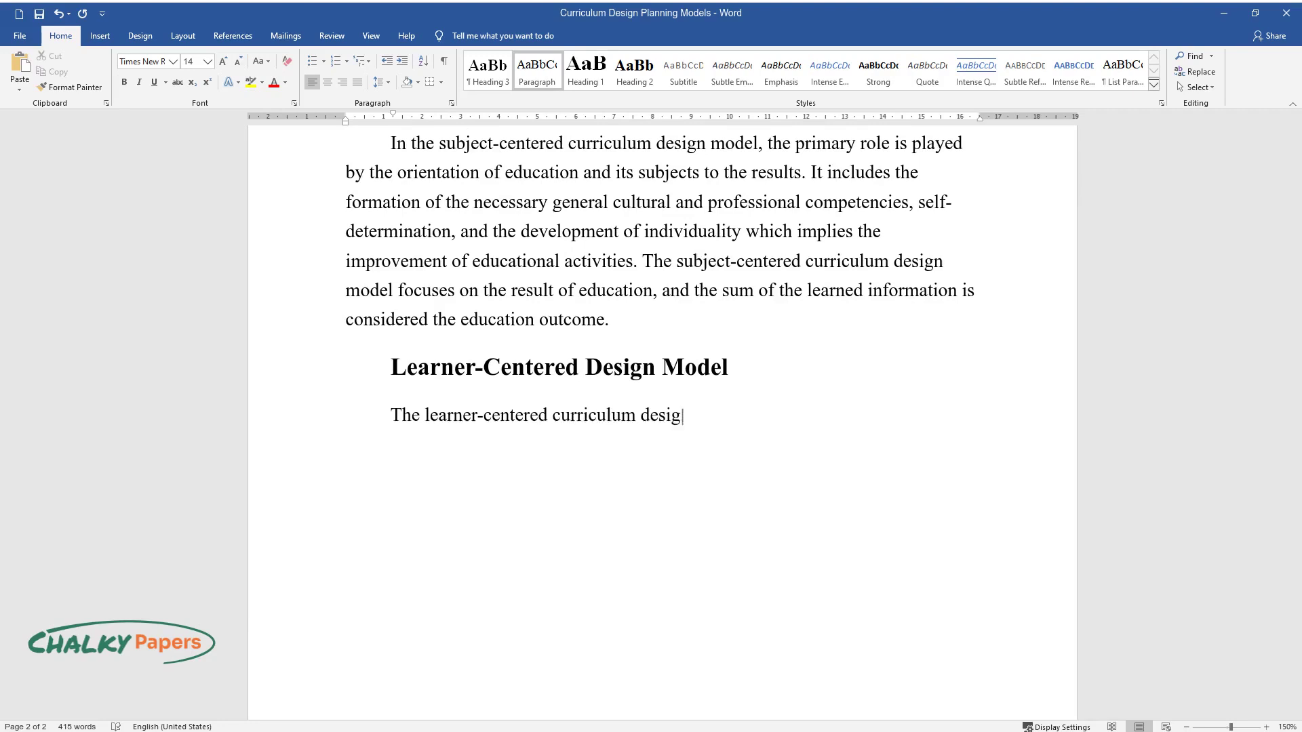
type("n model aims to reveal the studen")
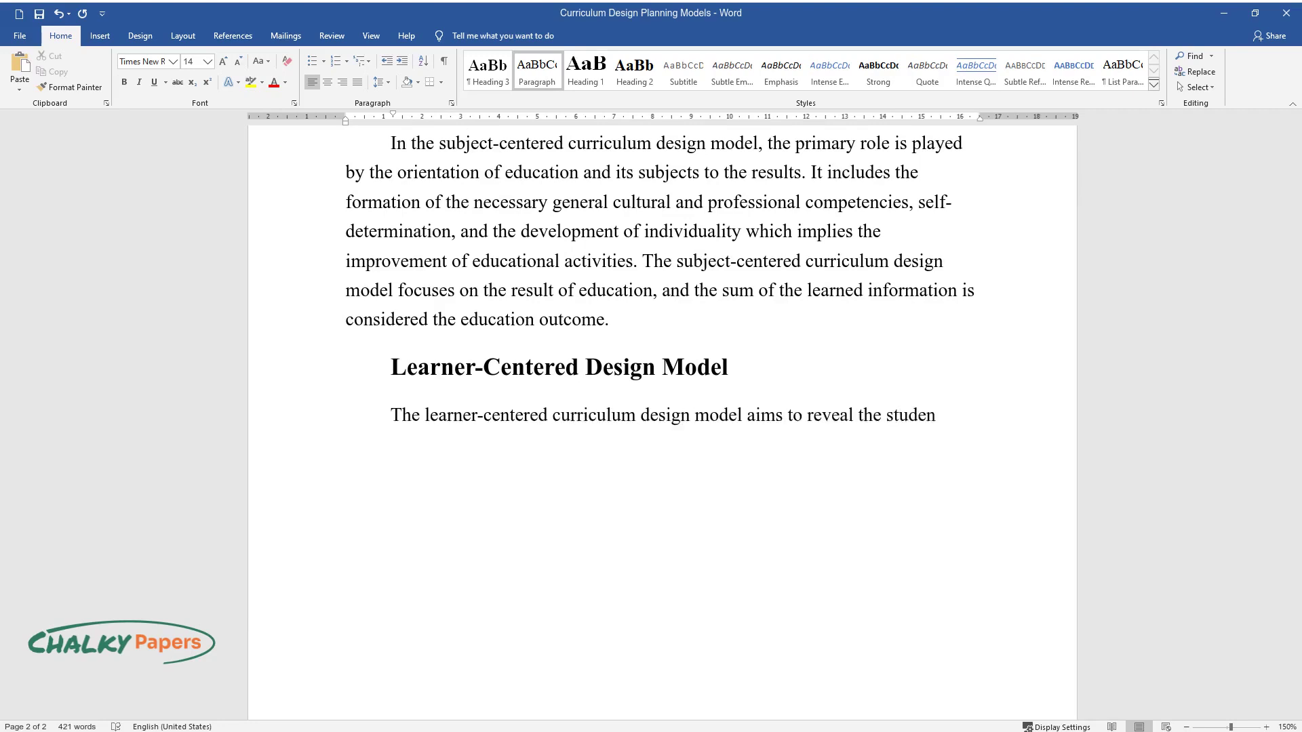
type("t's personality; it should help it")
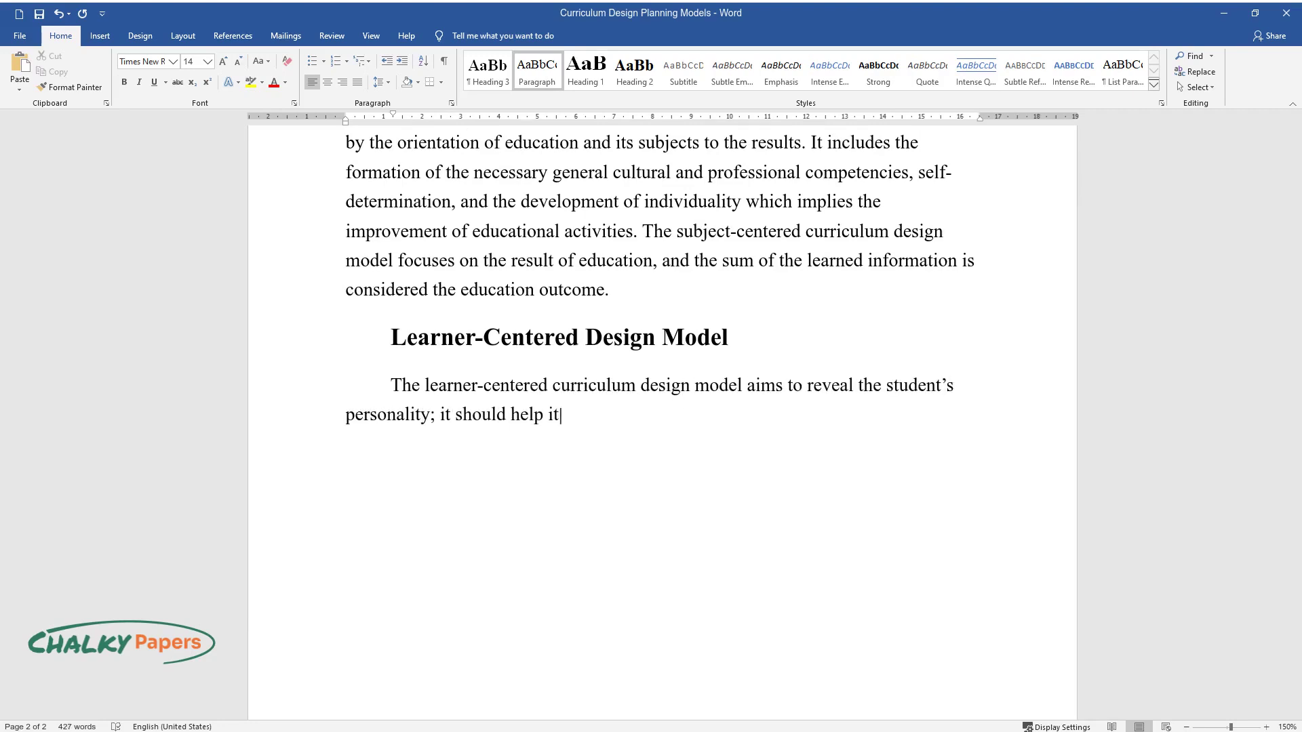
type(" manifest, develop, gain selectivi")
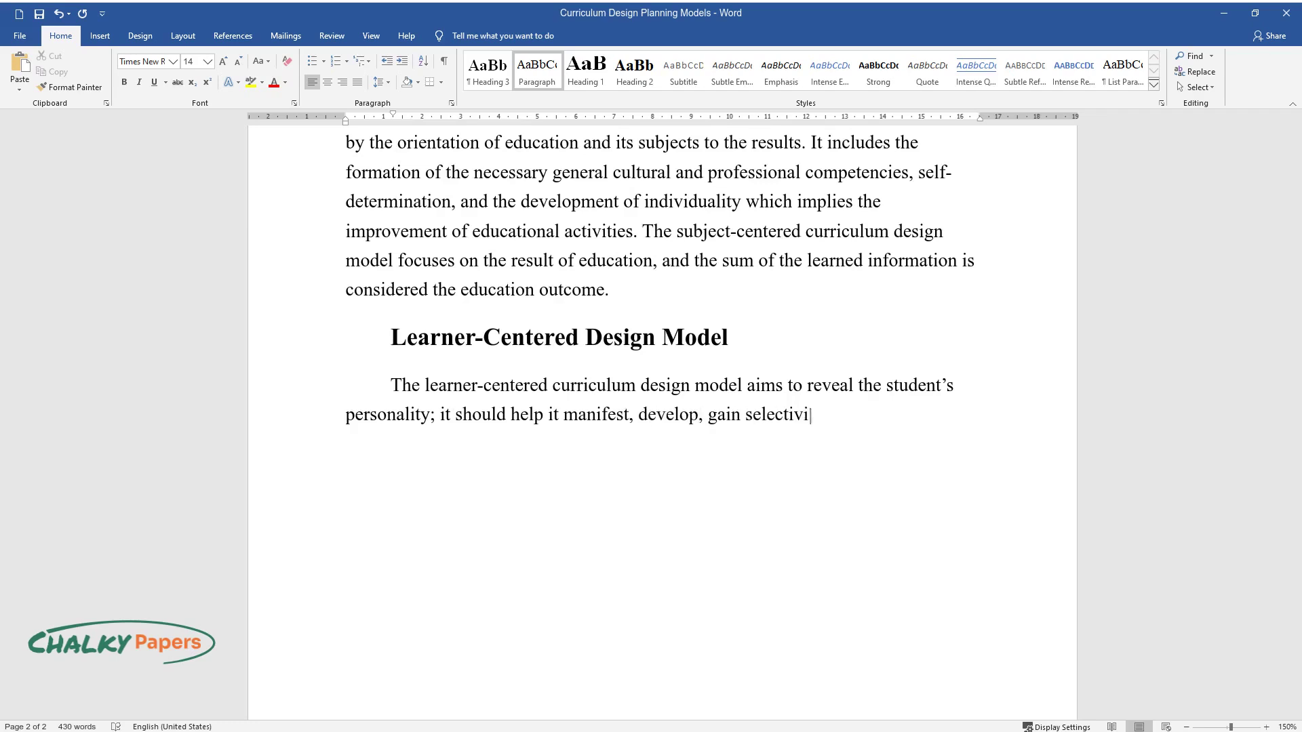
type("ty, and resist social influences. The purpose of su")
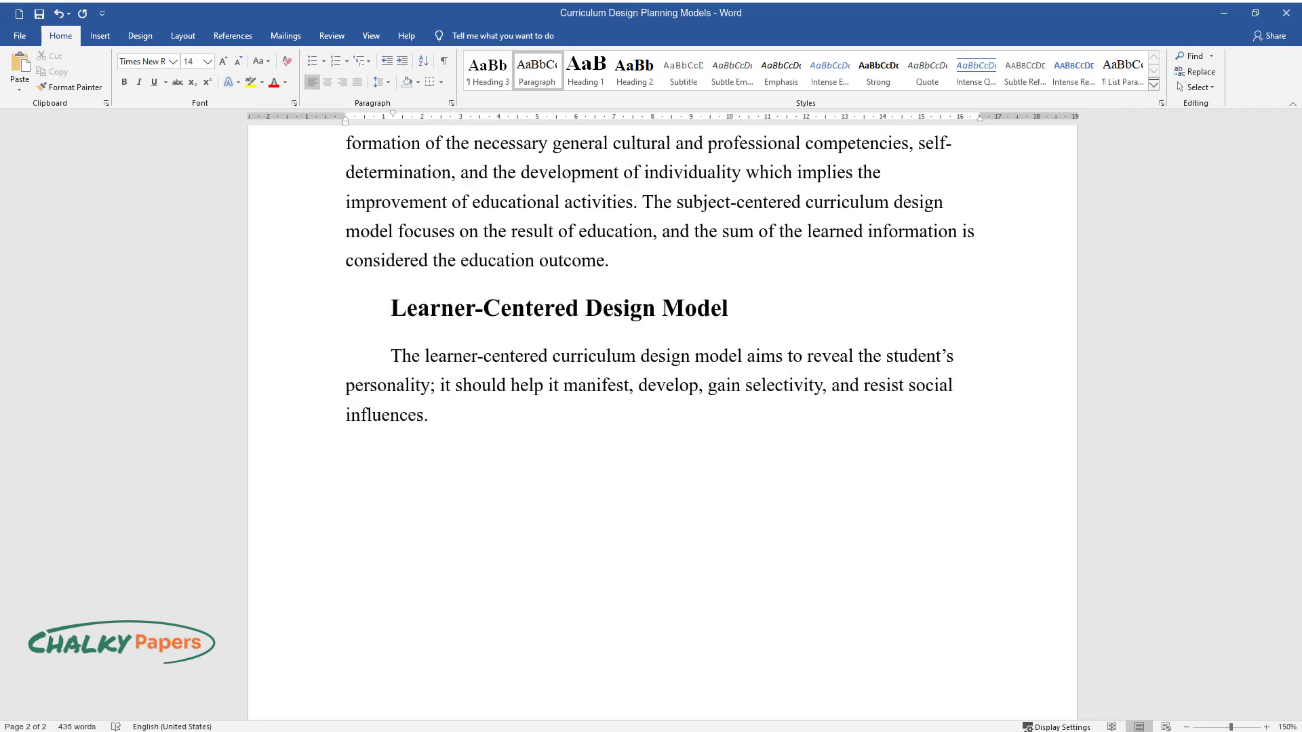
type("ch a schedule is ")
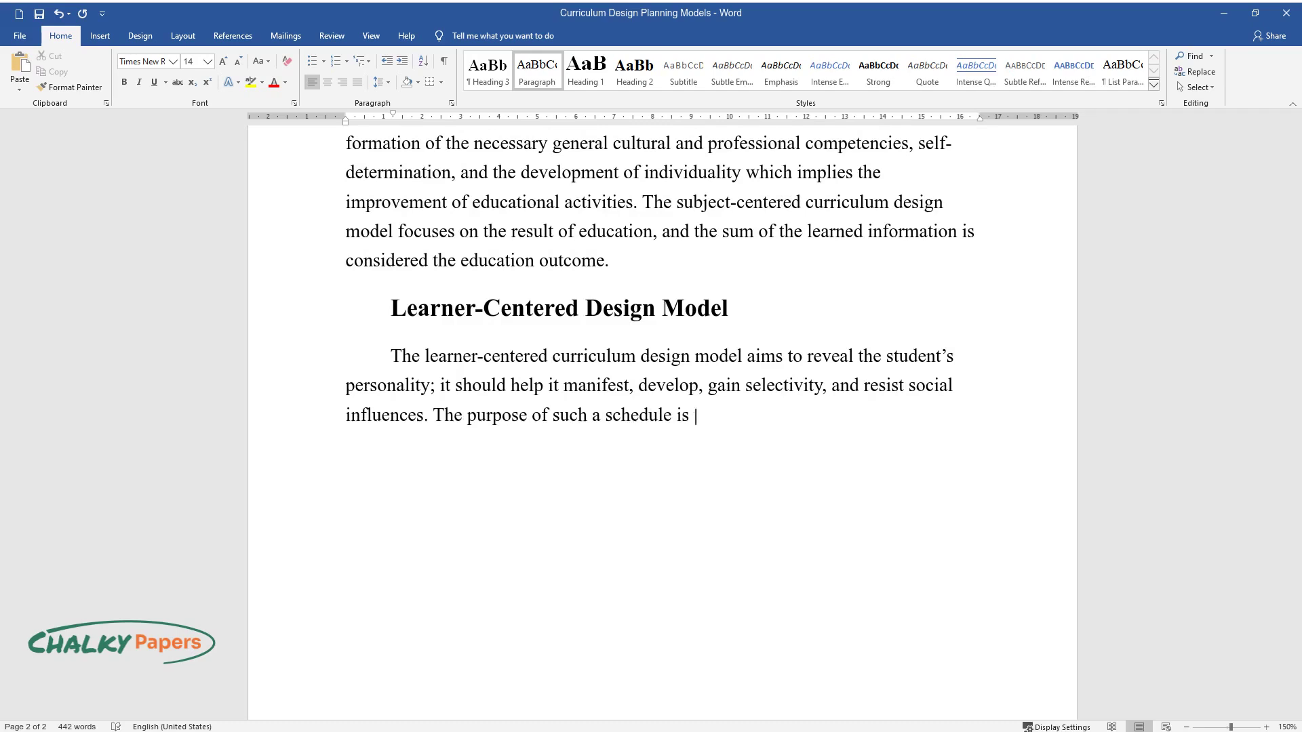
type("to create a system of psychologica")
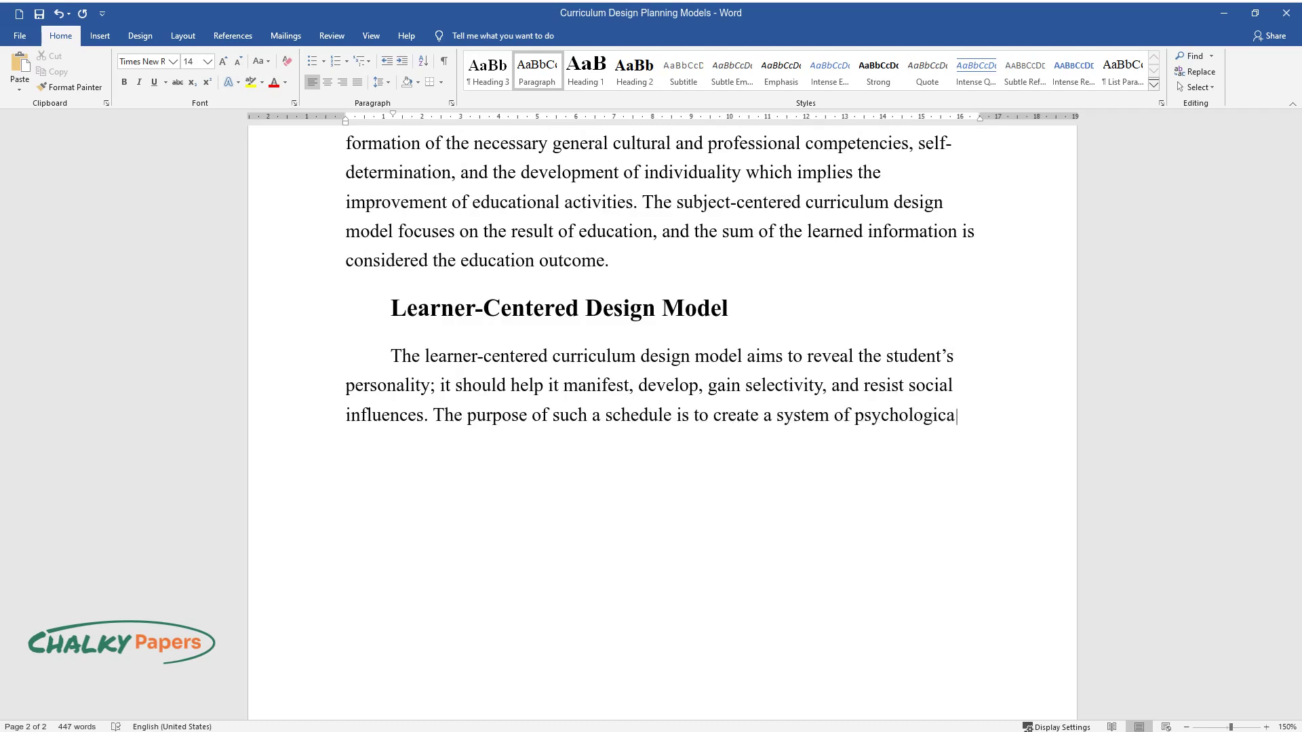
type("l conditions that allow working in")
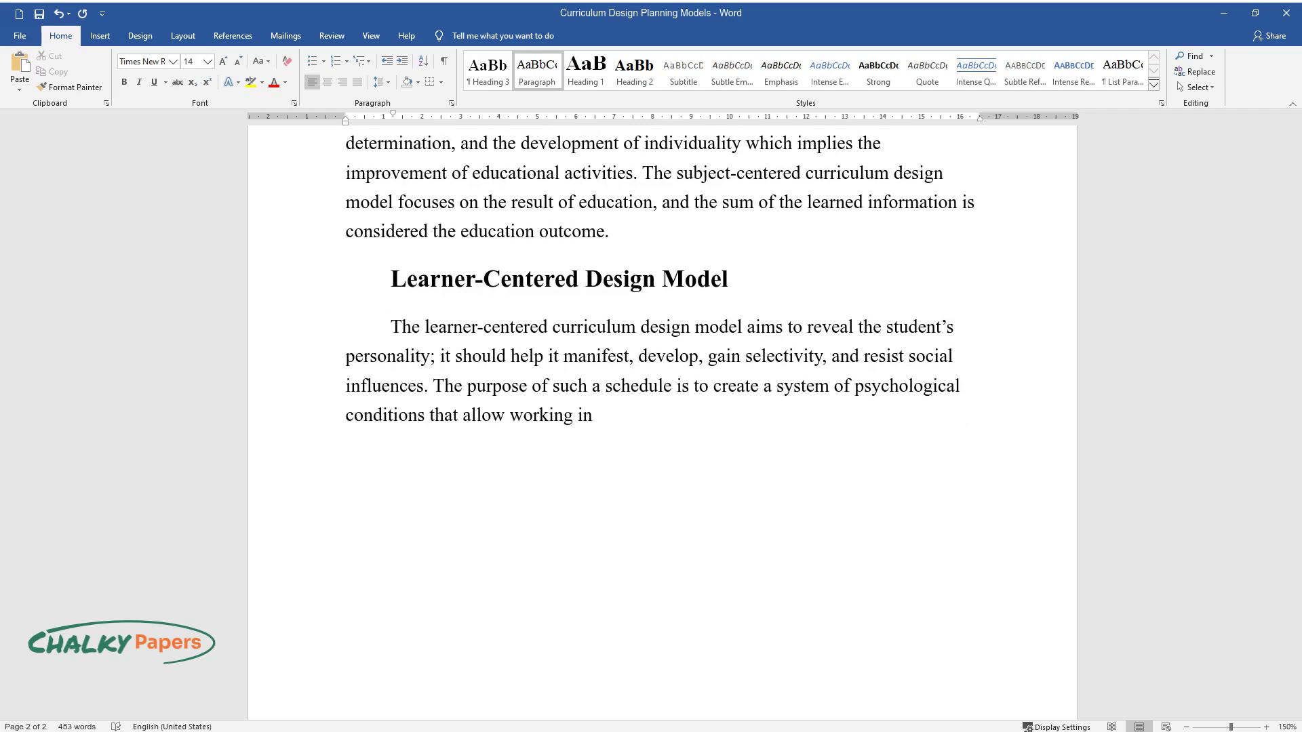
type(" a single classroom team with a fo")
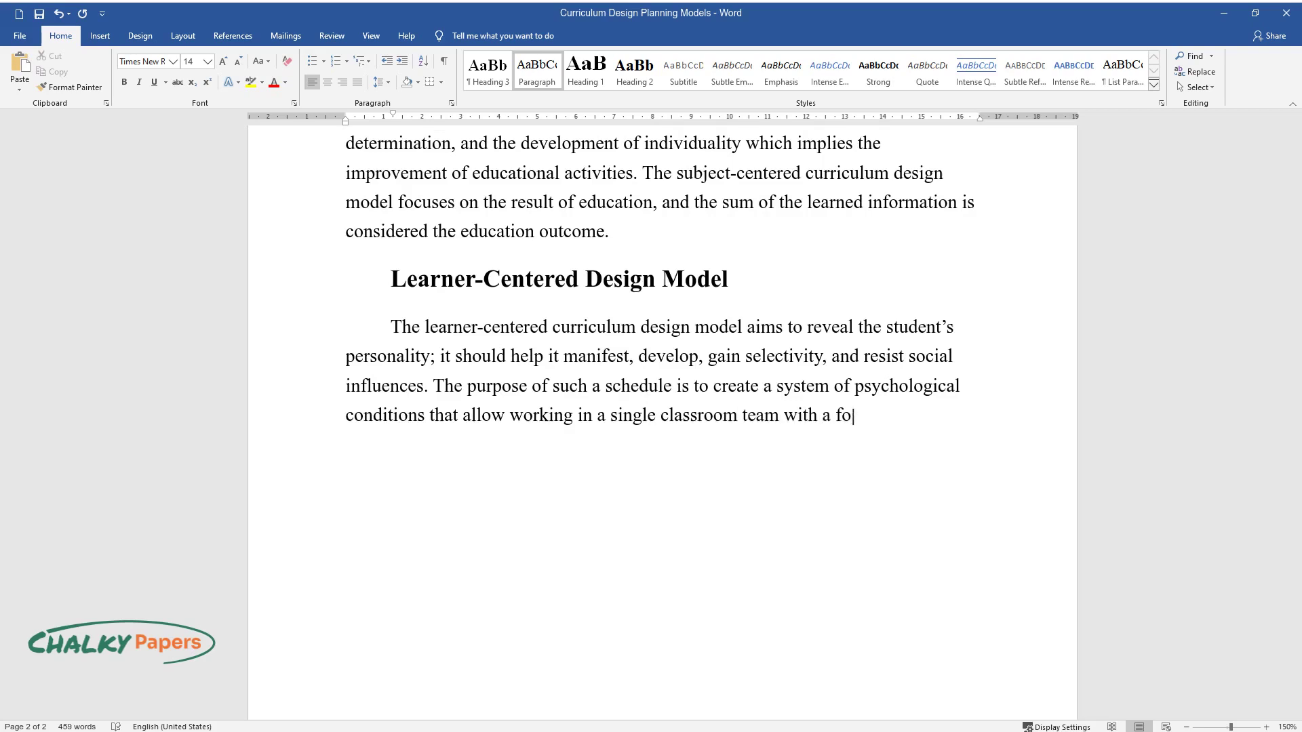
type("cus on individuals. This curriculu")
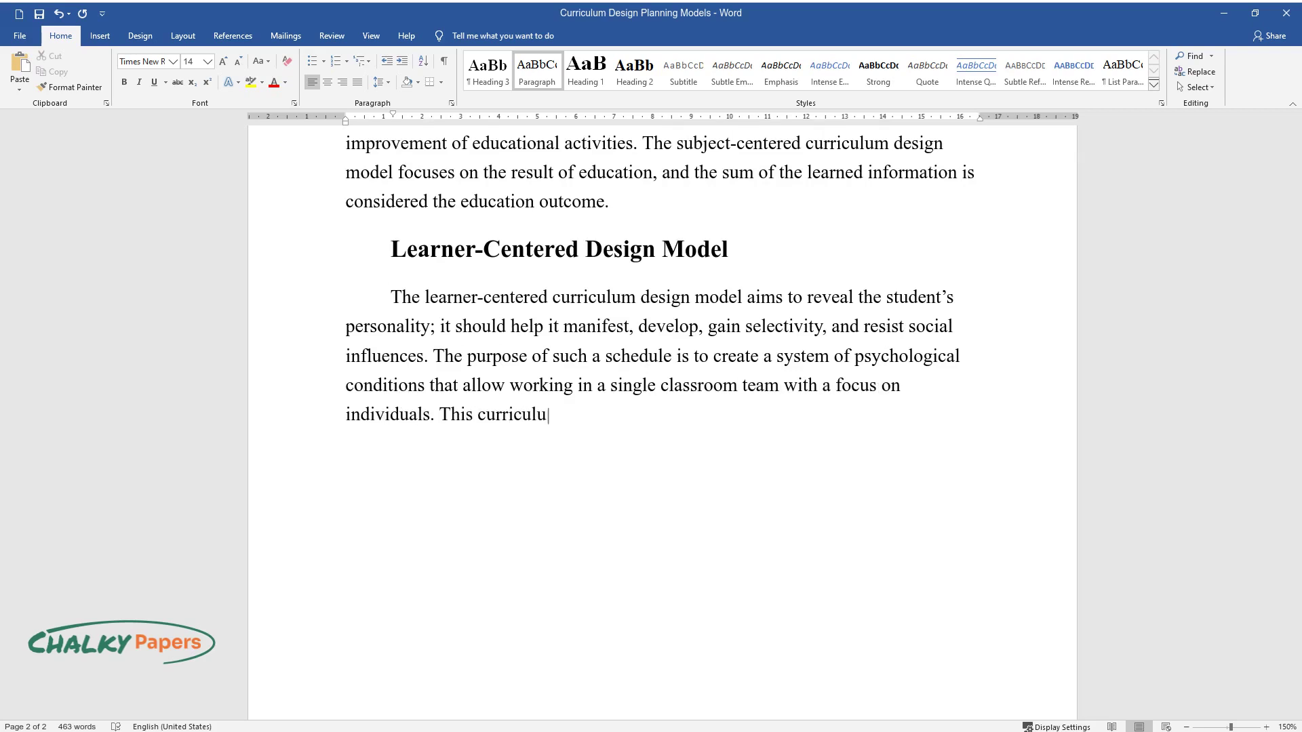
type("m is designed to take into account individual cognitive cap")
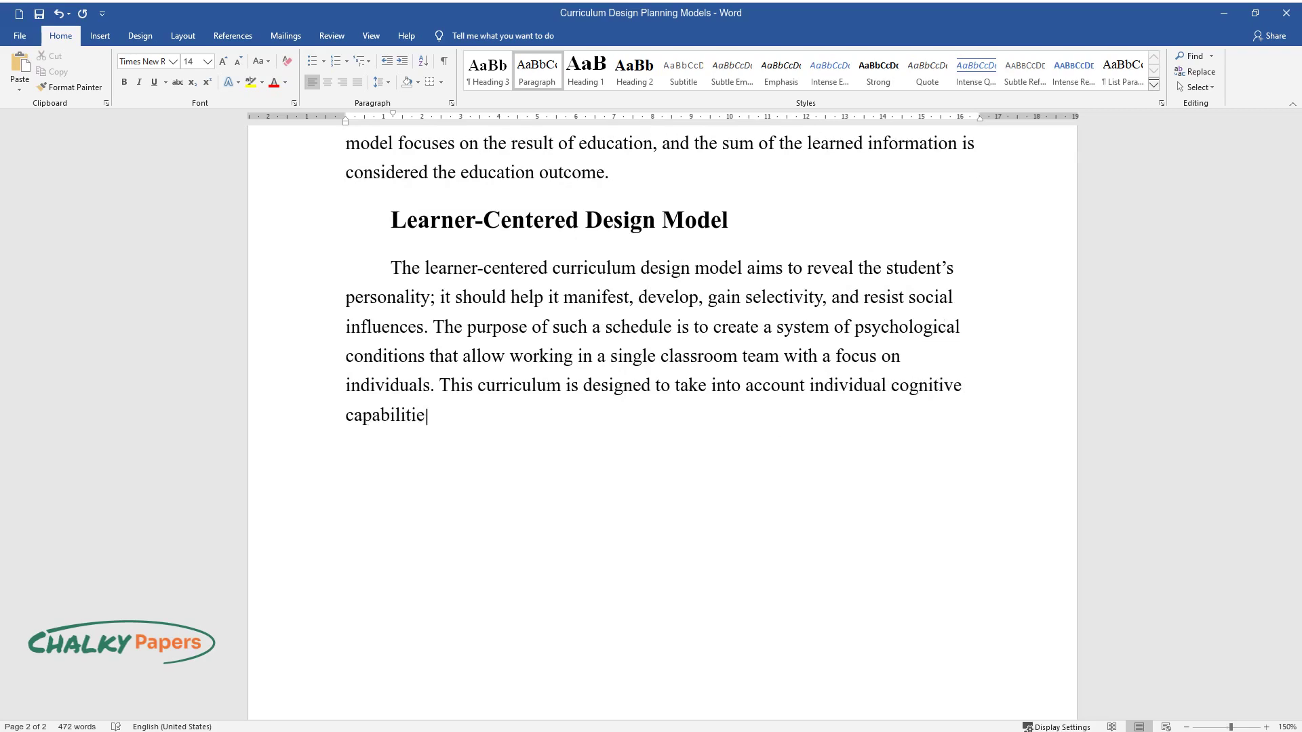
type("abilities, needs, and interests. The perso")
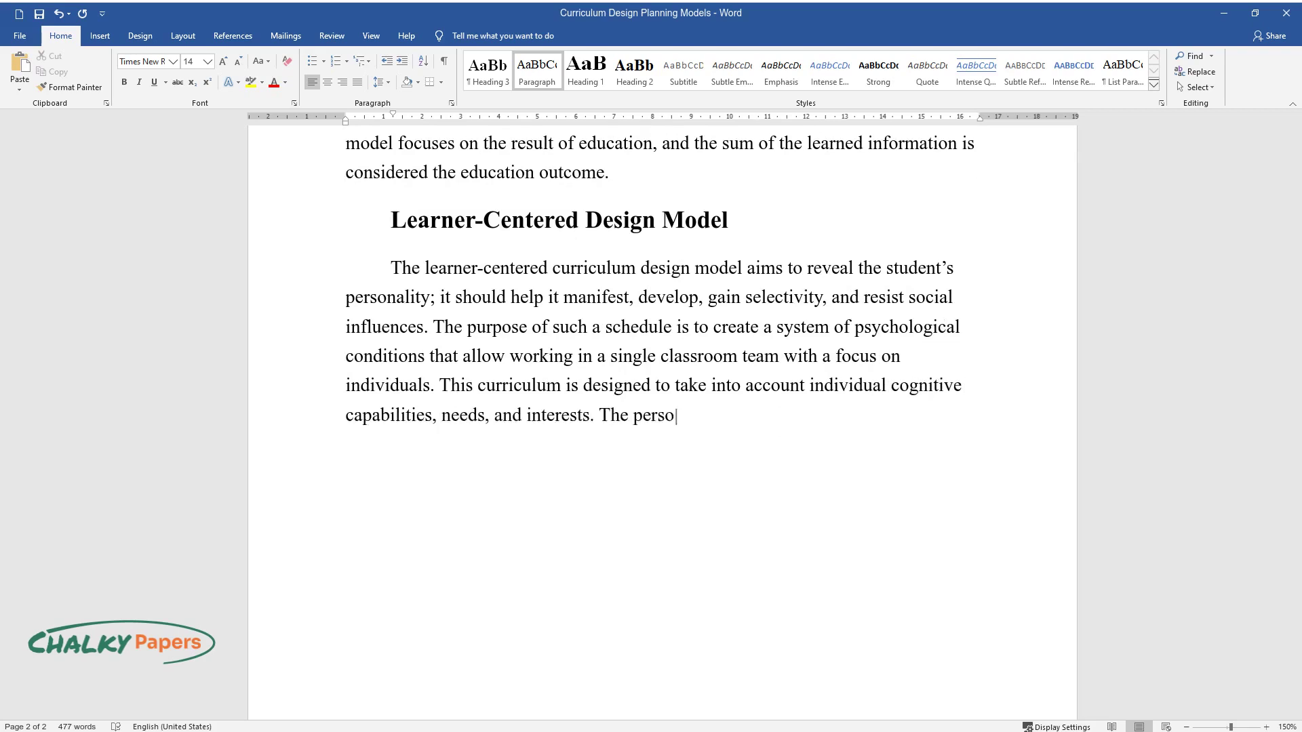
type("nality-oriented curriculum assumes")
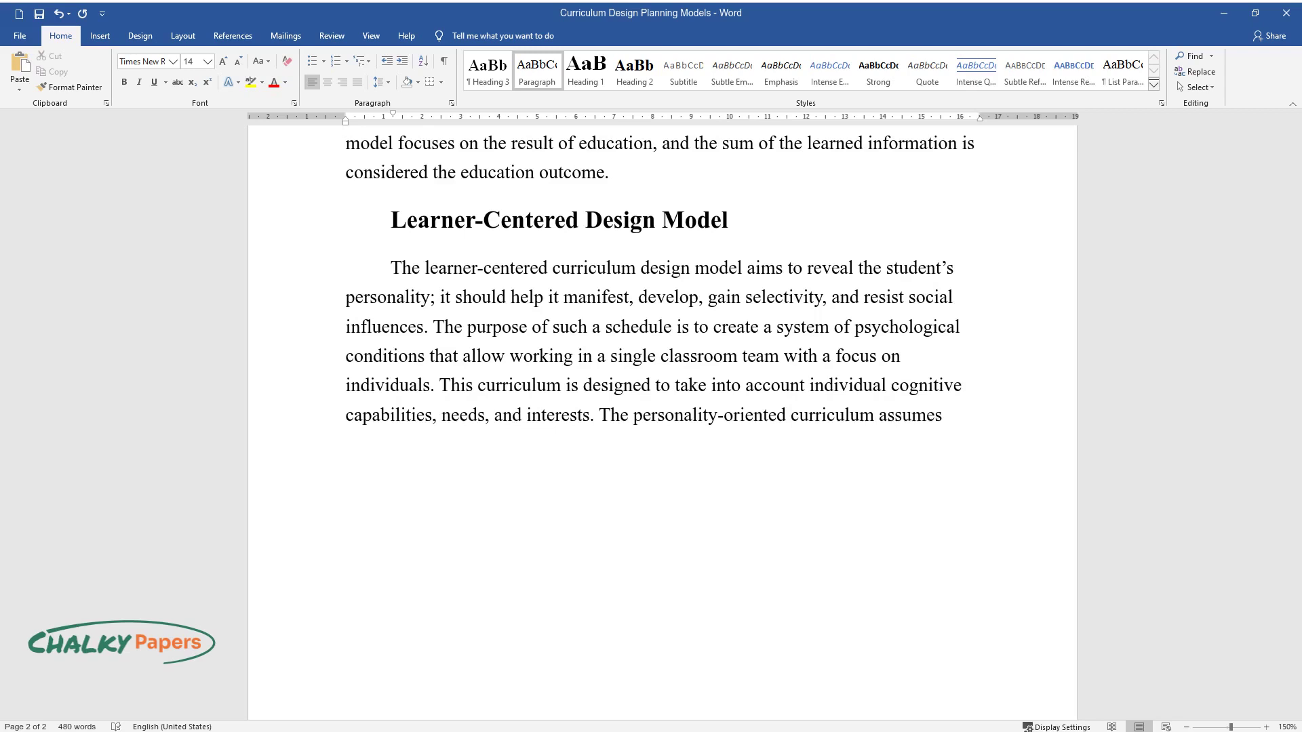
type(" the possibility of creating knowl")
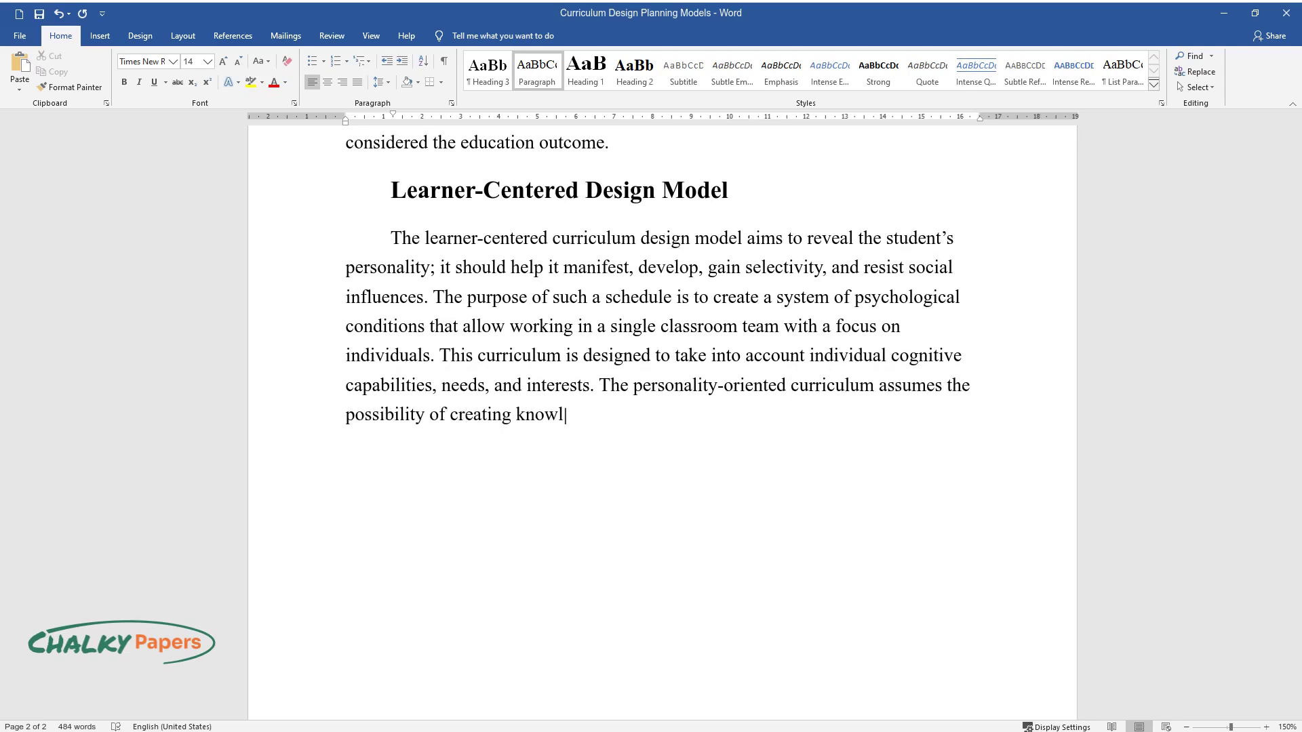
type("edge by the students themselves. ")
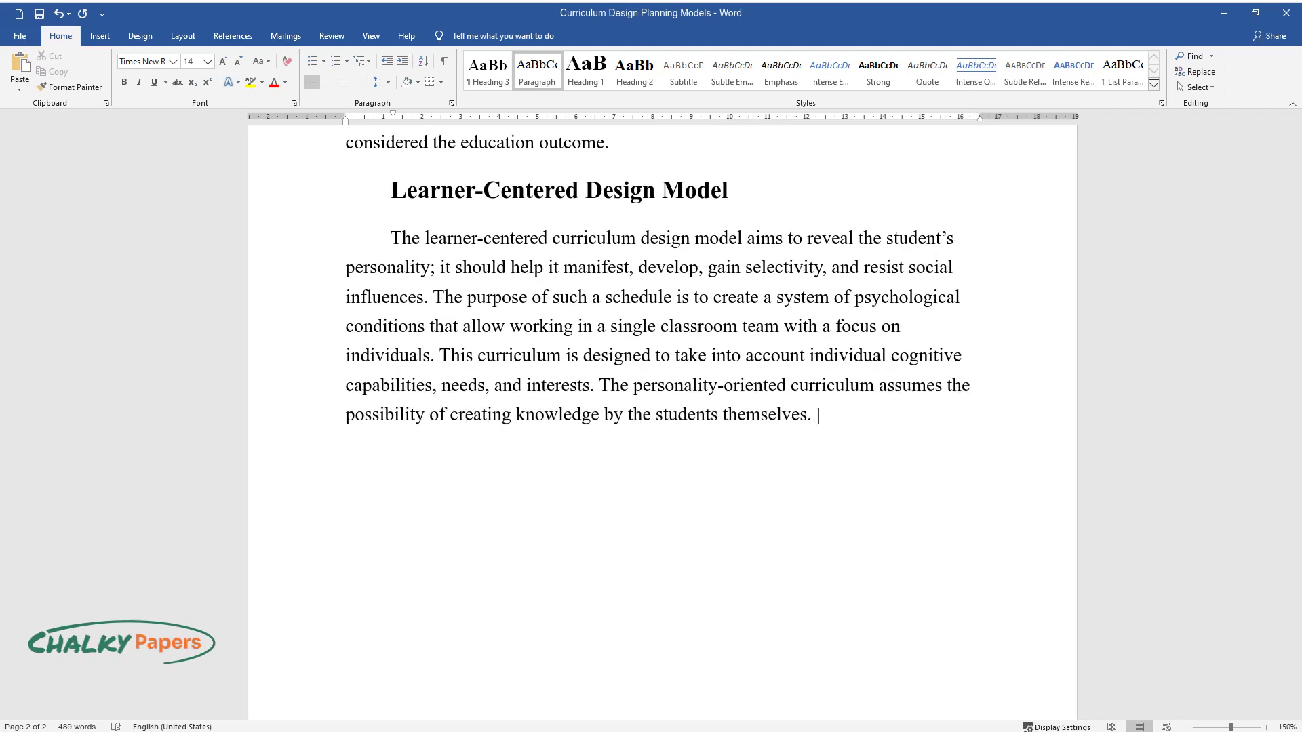
type("Knowledge is not transmitted to them for memorizatio")
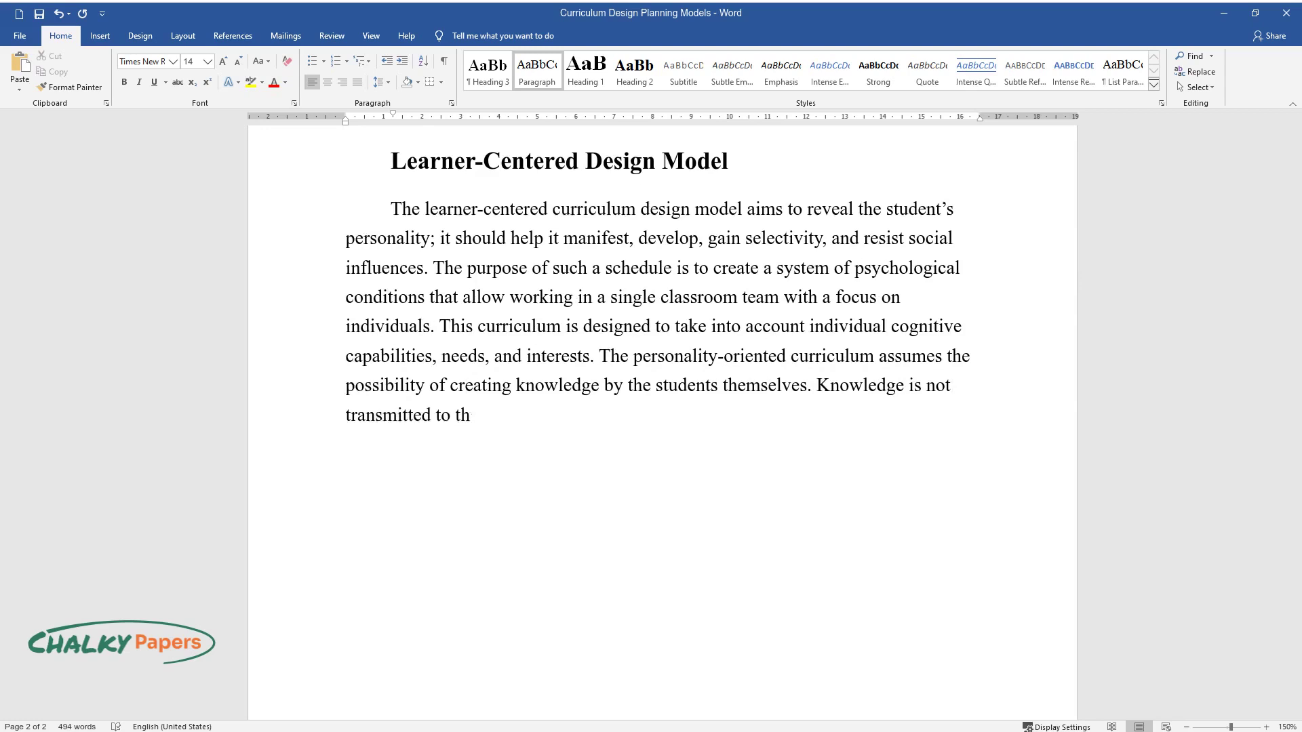
type("n in a ready-made")
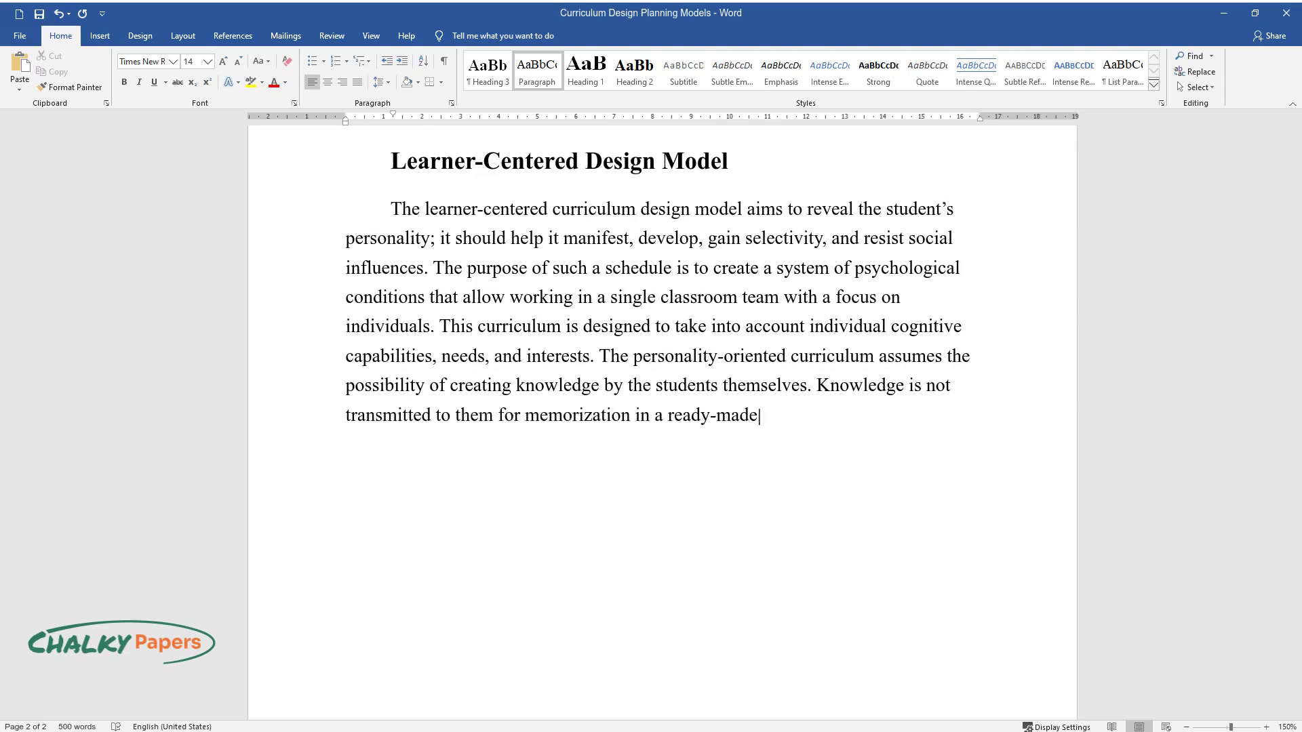
type(" form bu extracte")
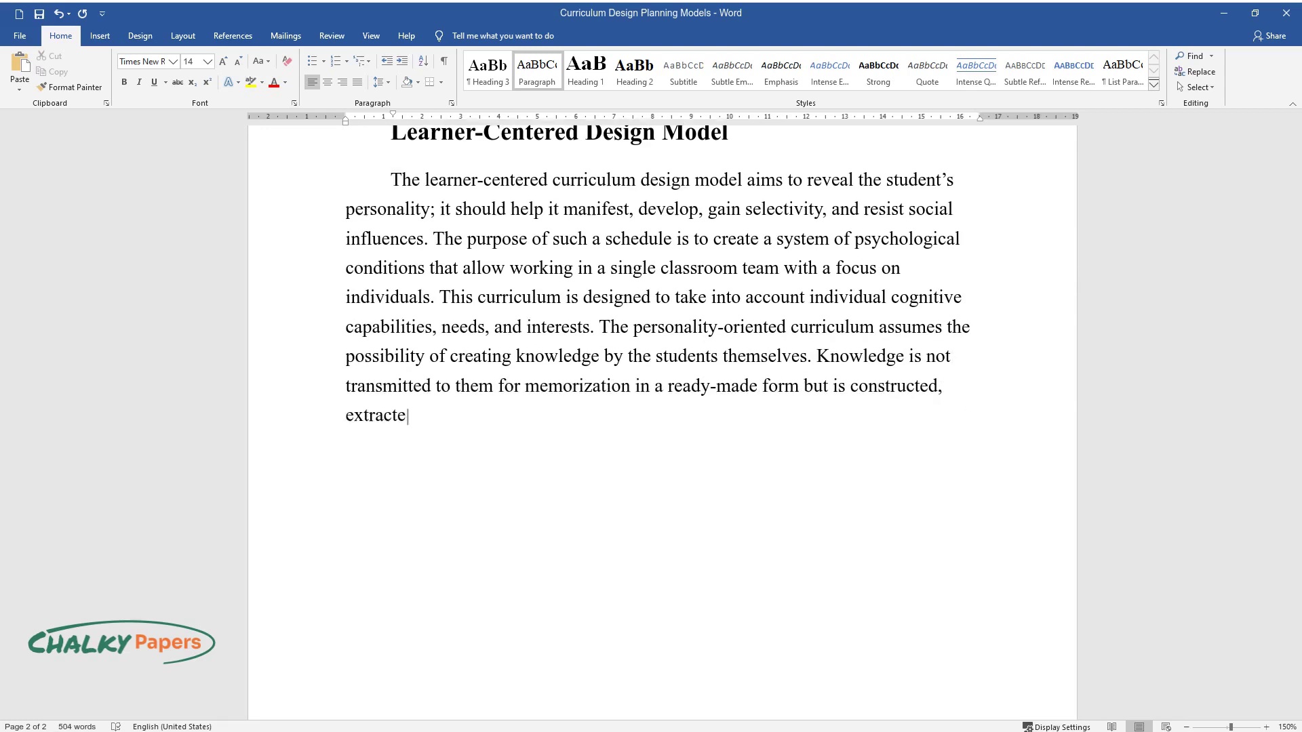
type("d, and generated by them during different activities.")
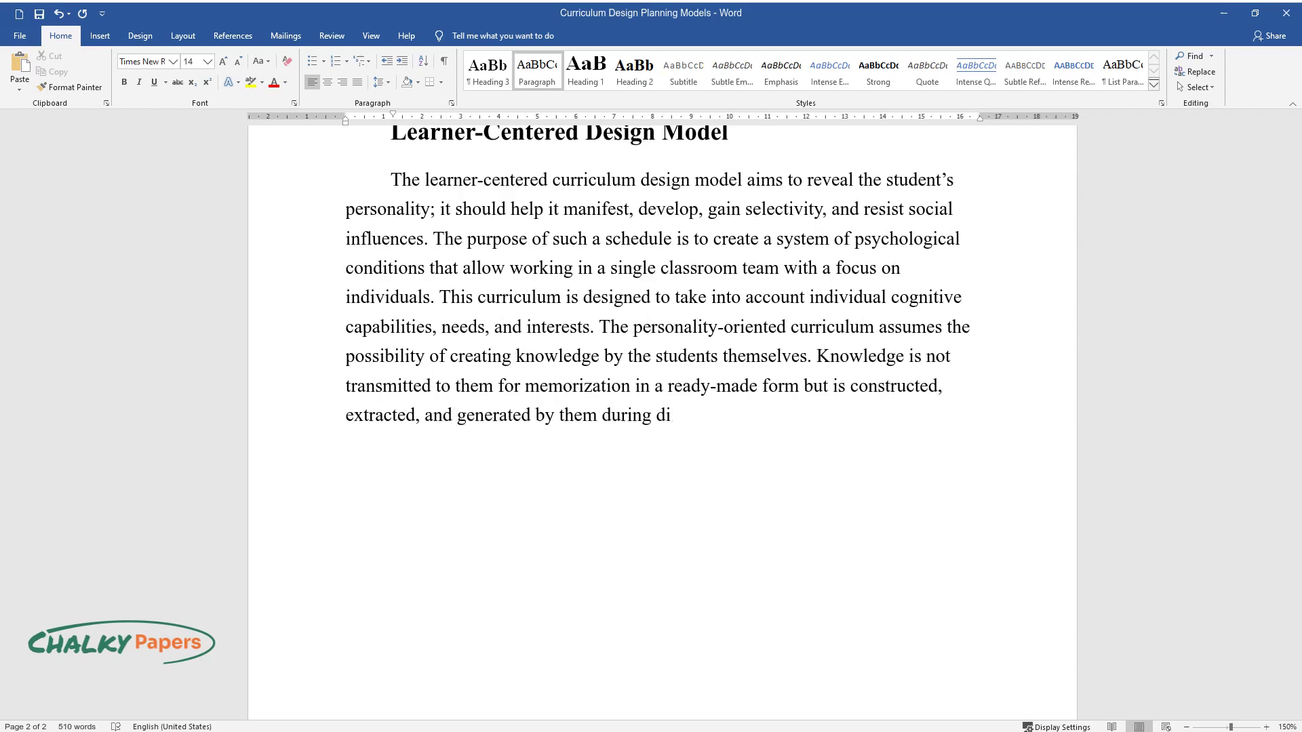
key("Return")
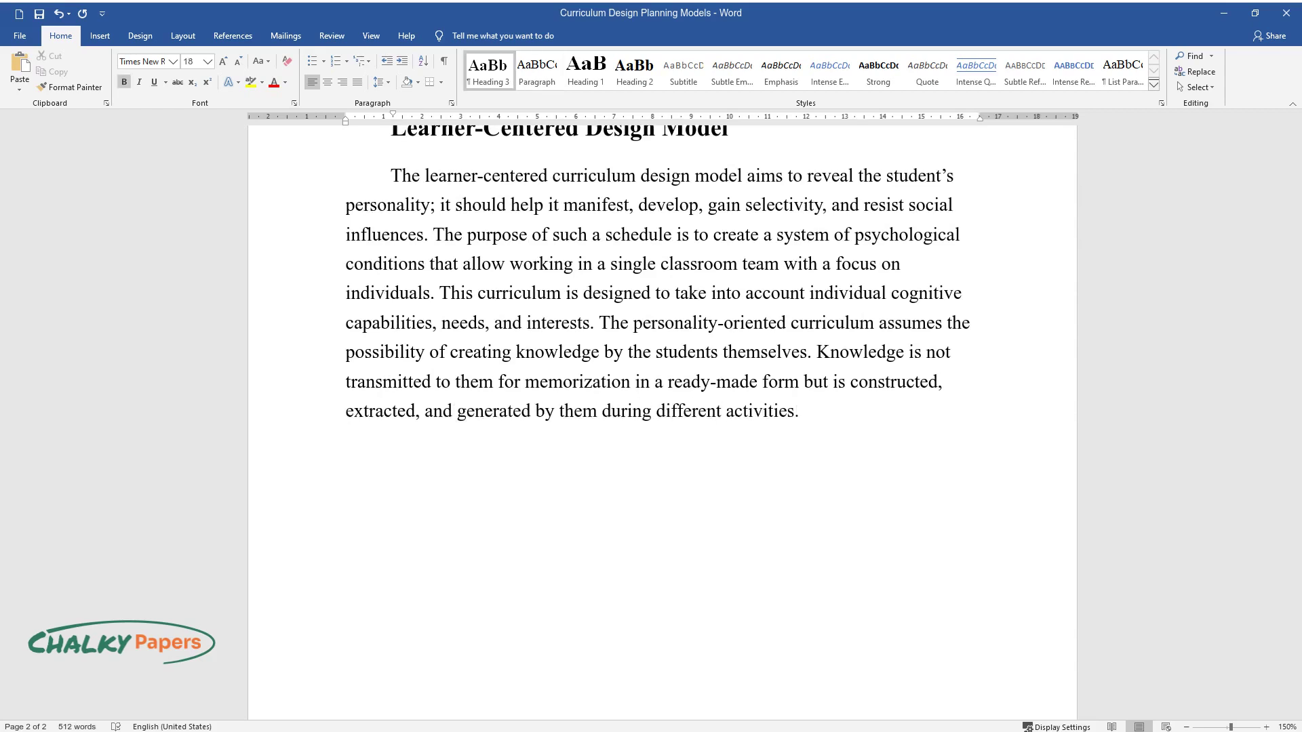
Add the 'Problem-Centered Design Model' subheading and its paragraph on problem-oriented learning competencies
type("Problem-Centered Design")
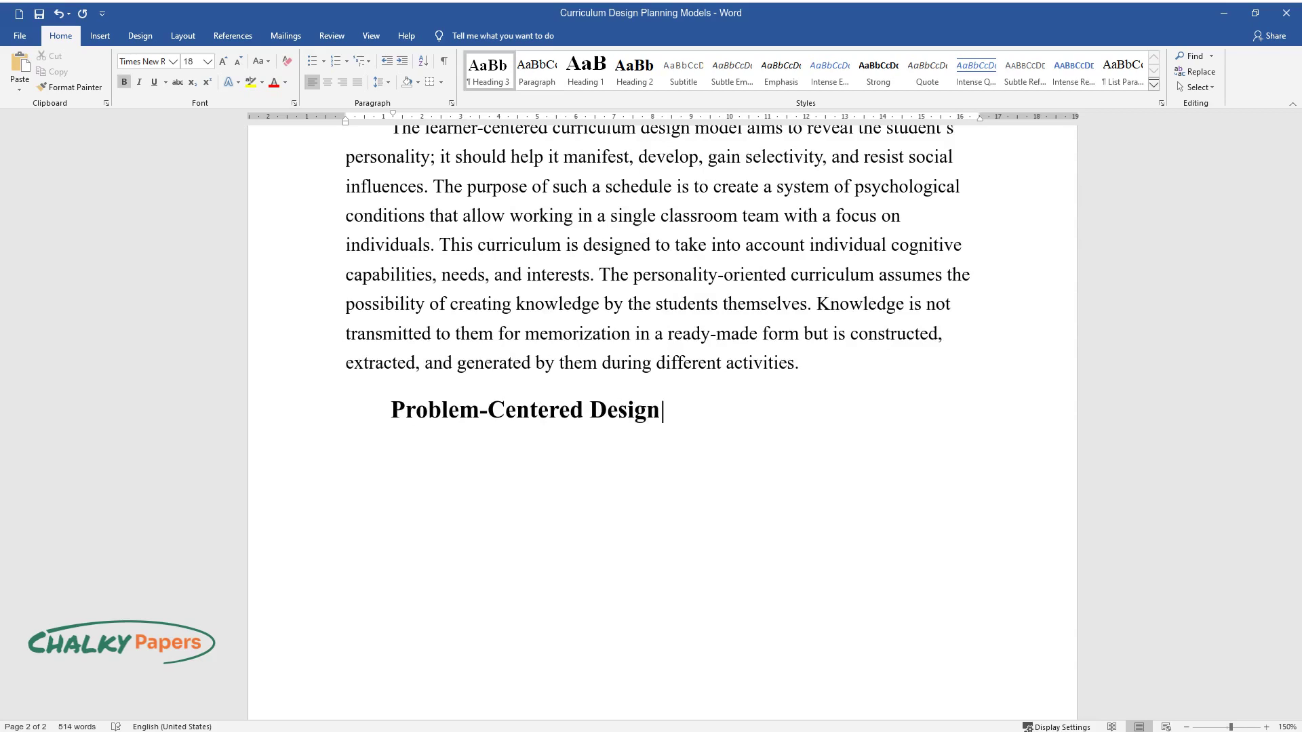
type(" Model")
key("Return")
type("In recent")
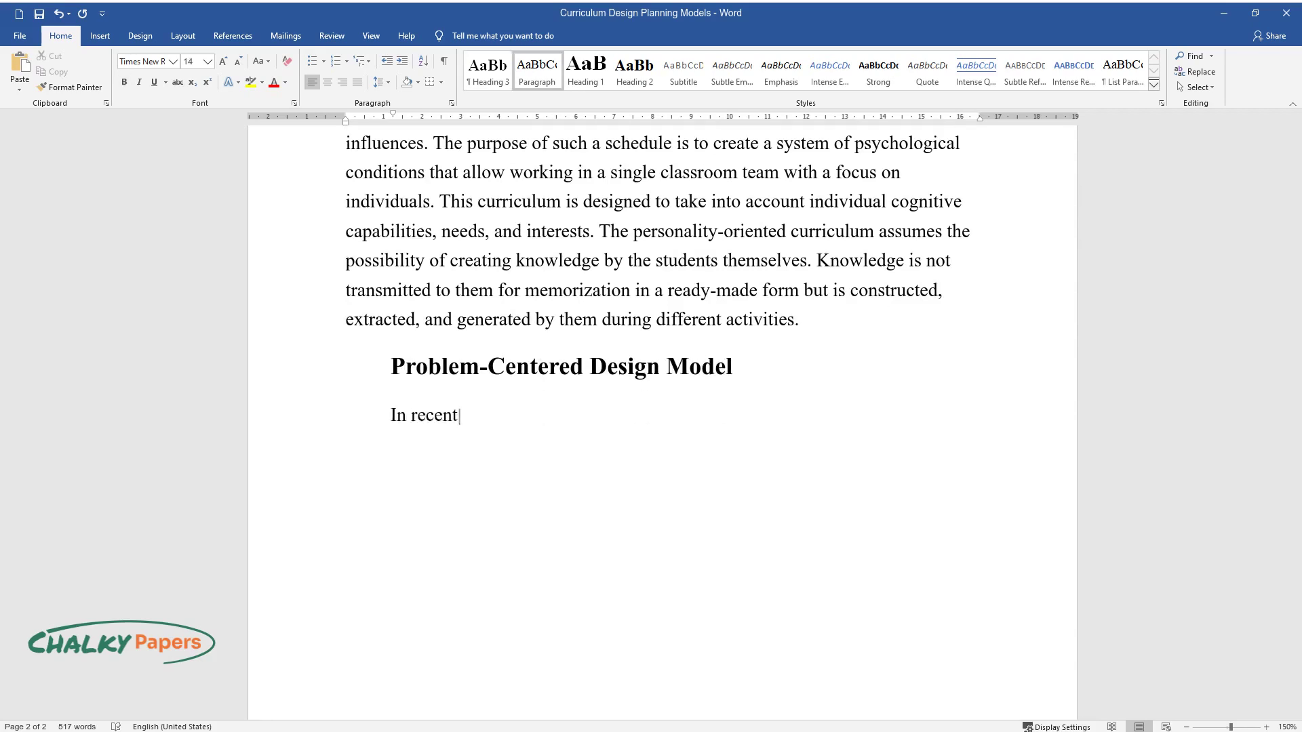
type(" years, problem-oriented learning ")
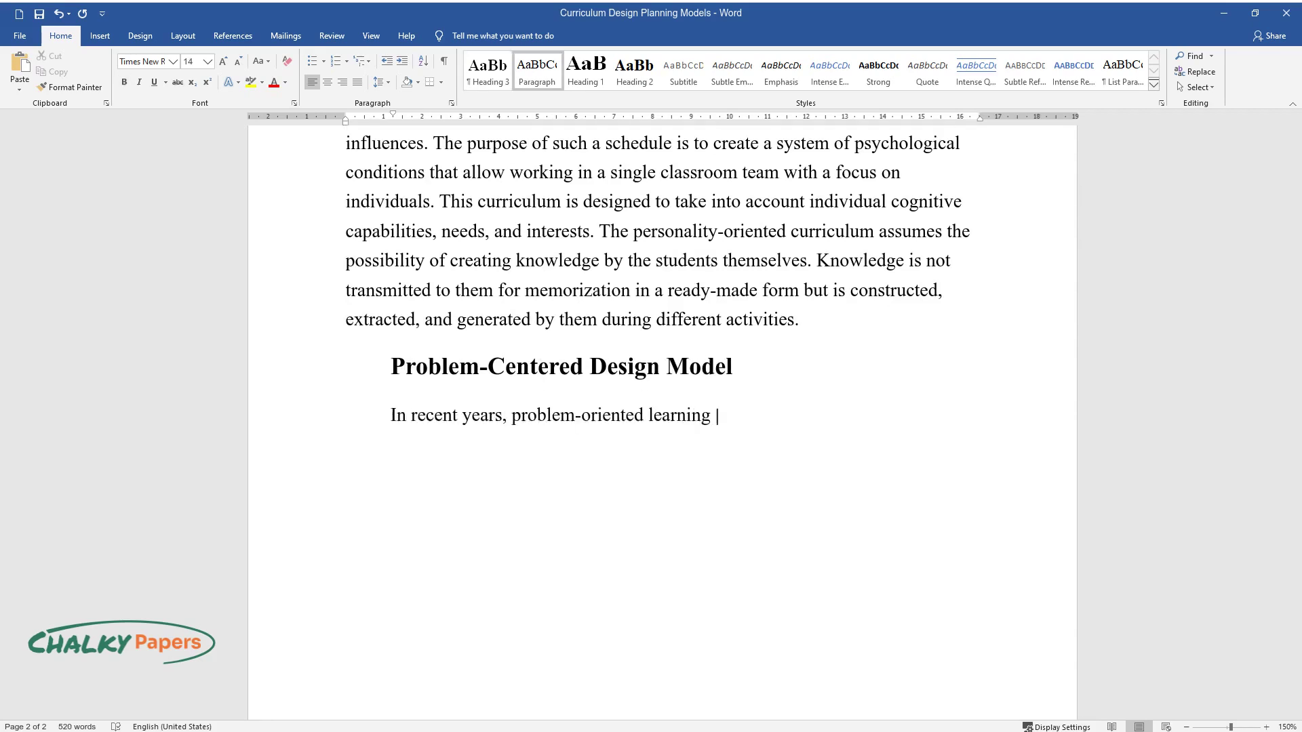
type("has been intensively promoted as o")
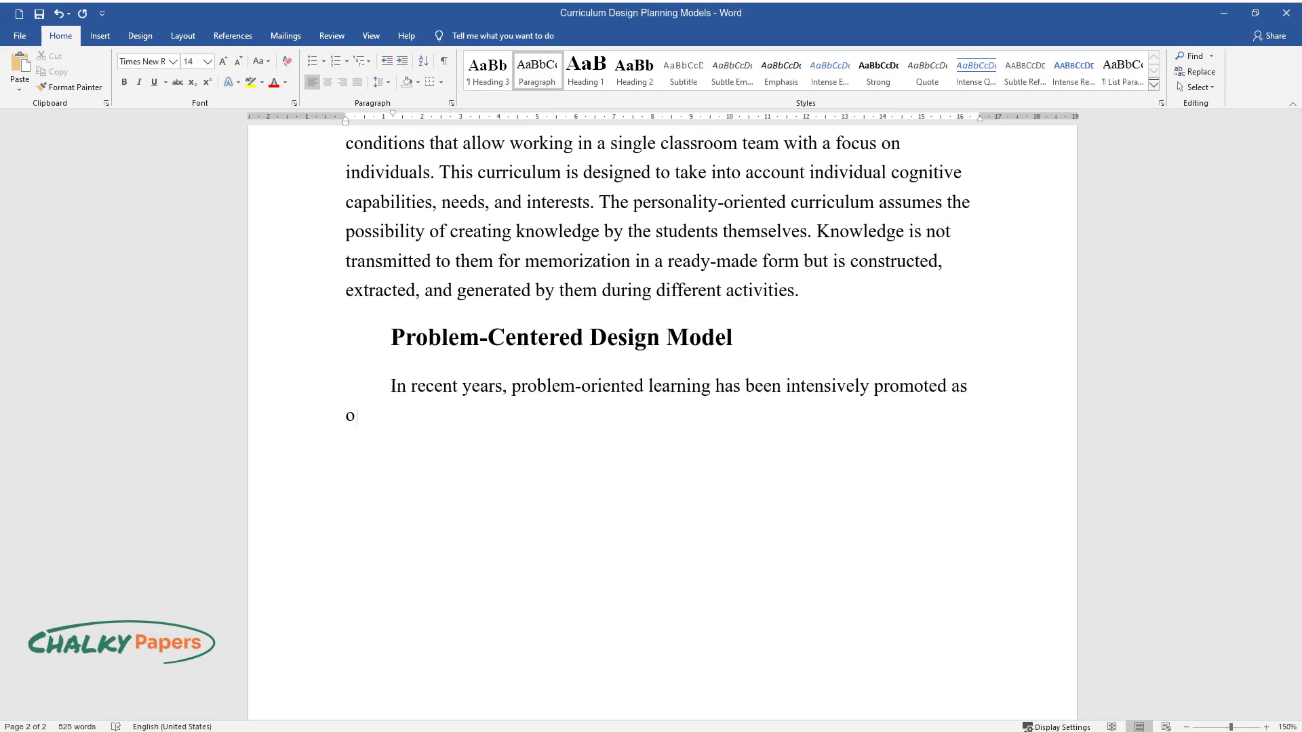
type("ne of the most effective innovativ")
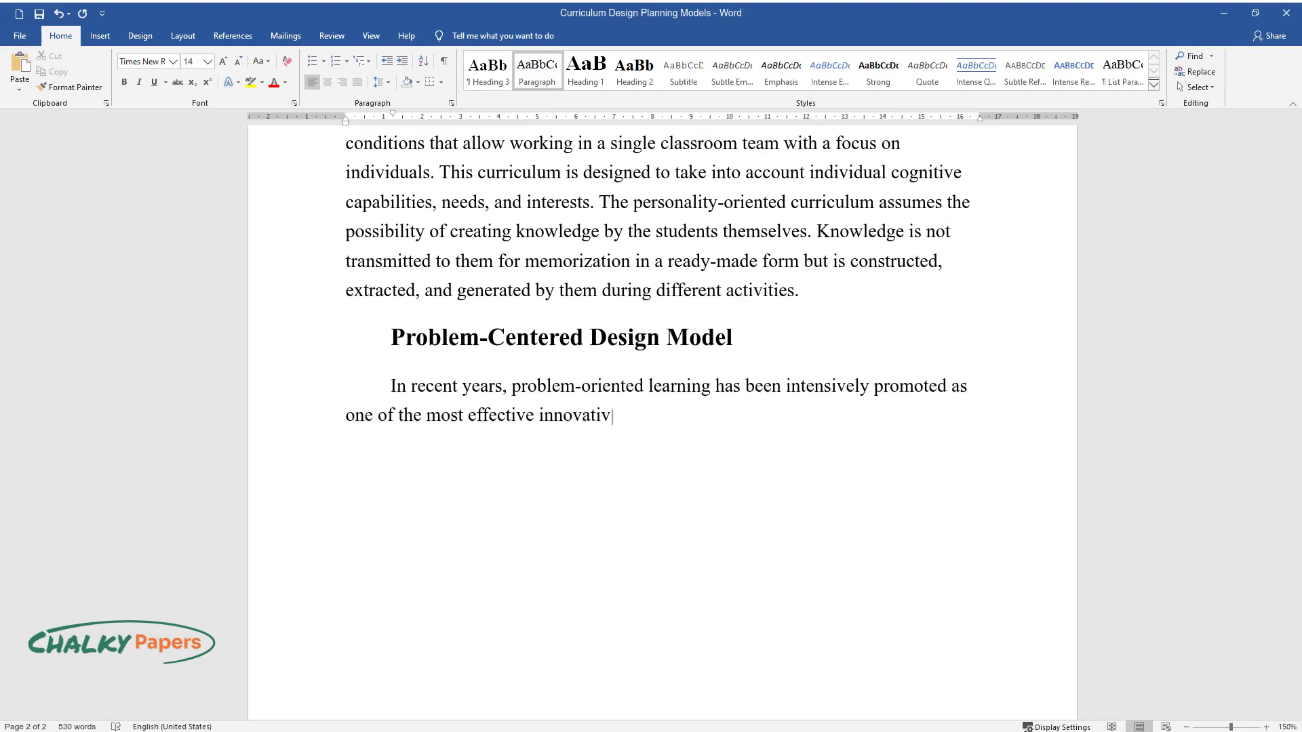
type("e forms of activating the educati")
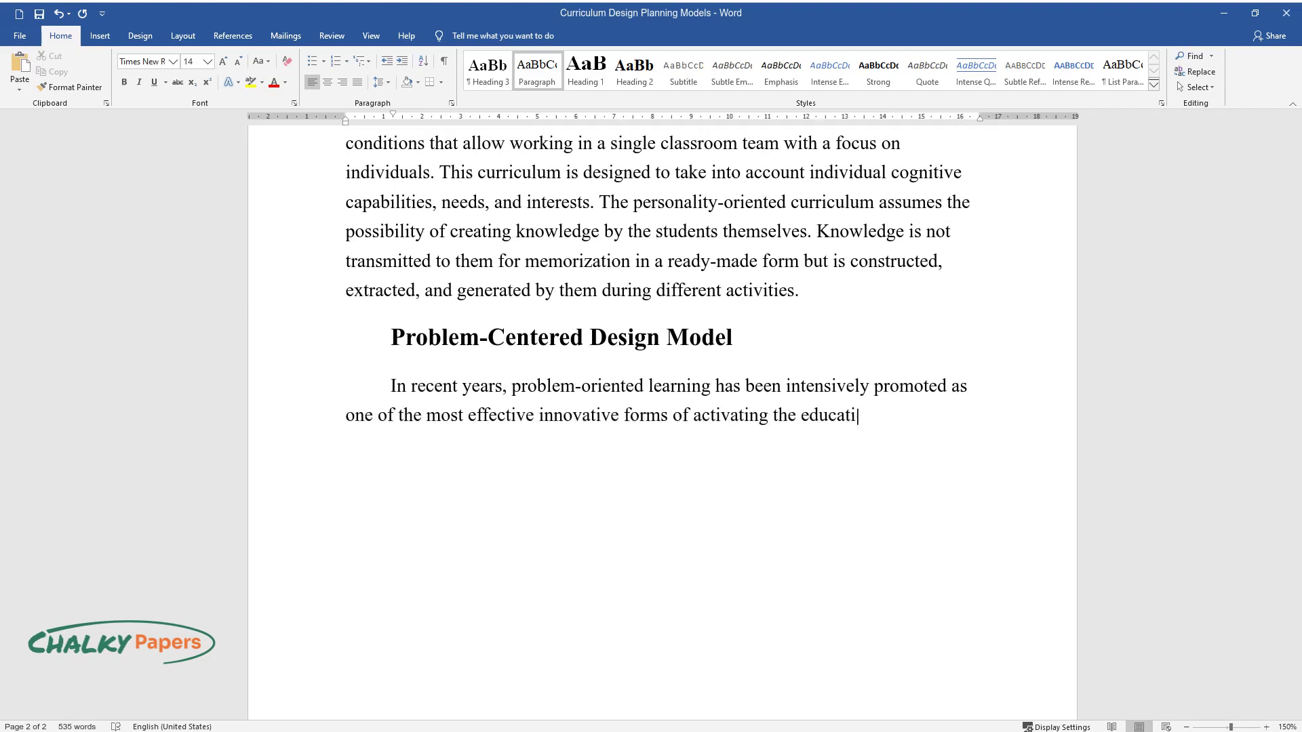
type("onal process. This curriculum design model allows to develop")
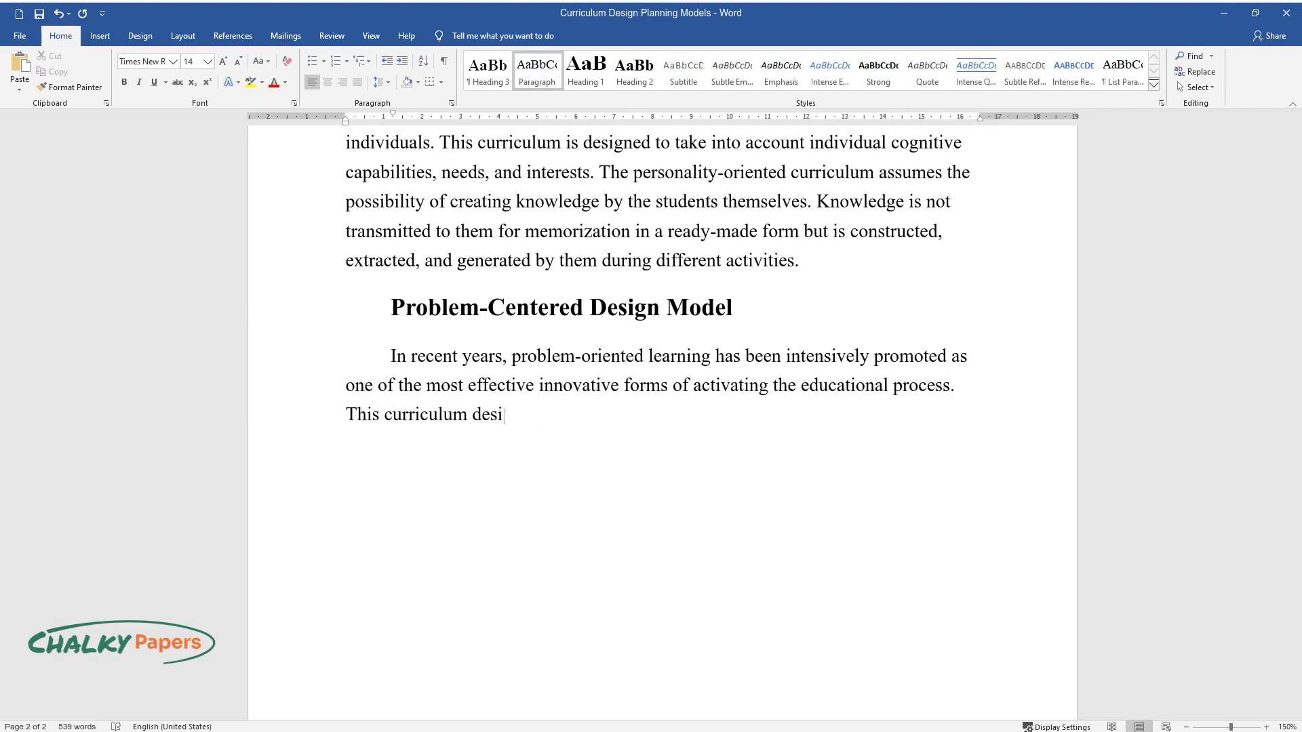
type("ment of such competencies as skill")
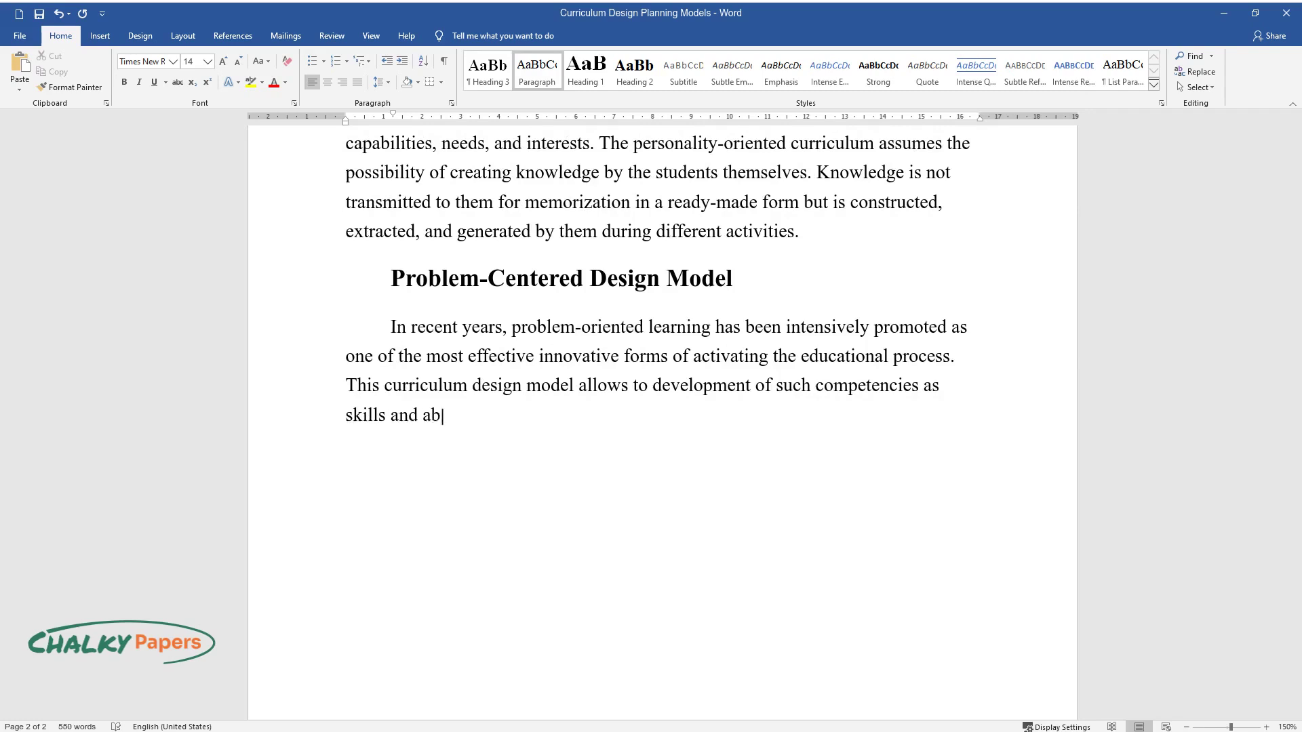
type("s and abilities of independent work planni")
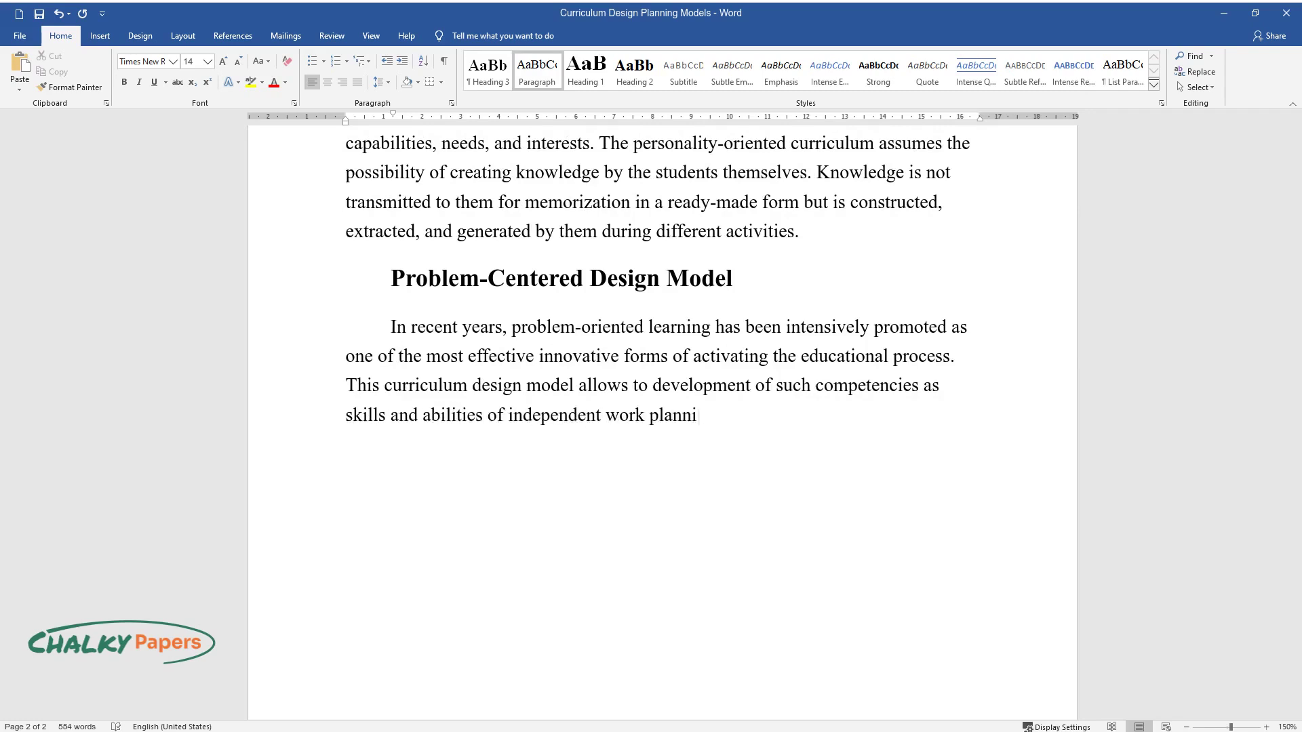
type("ng, mastery of system analysis, te")
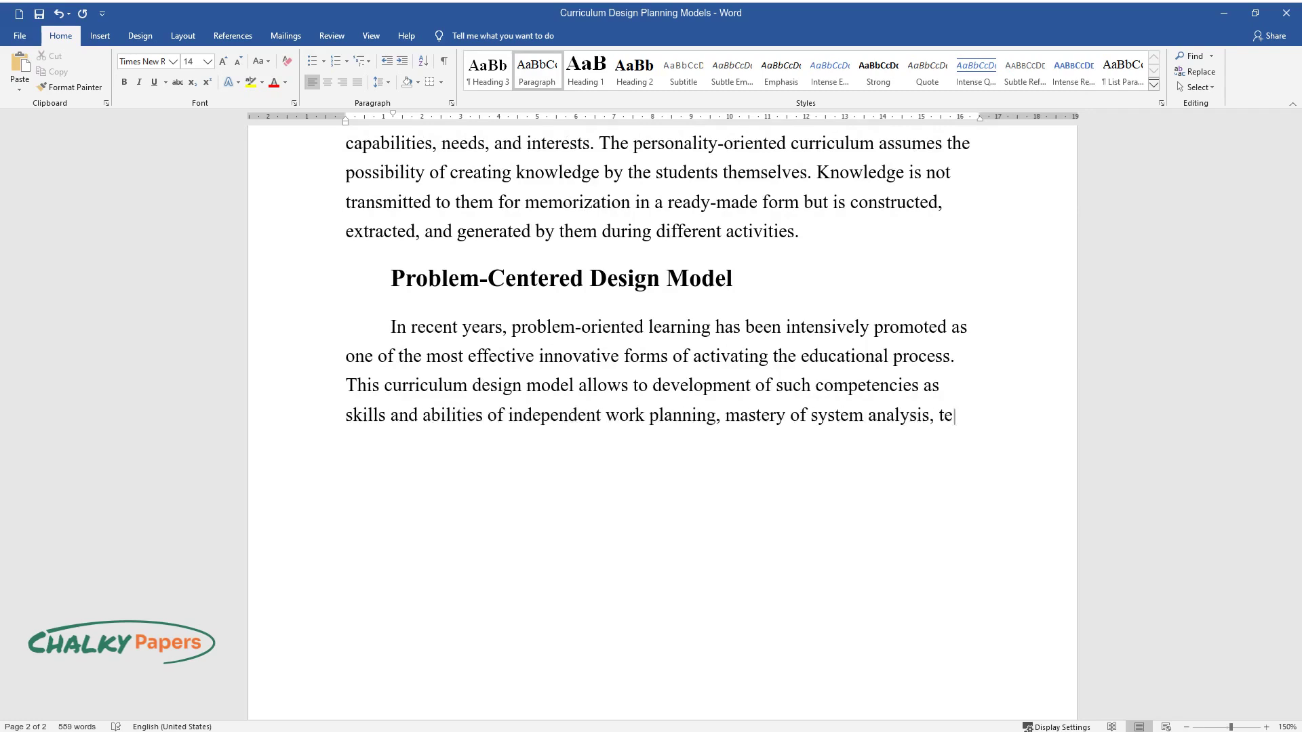
type("amwork, and the organization of i")
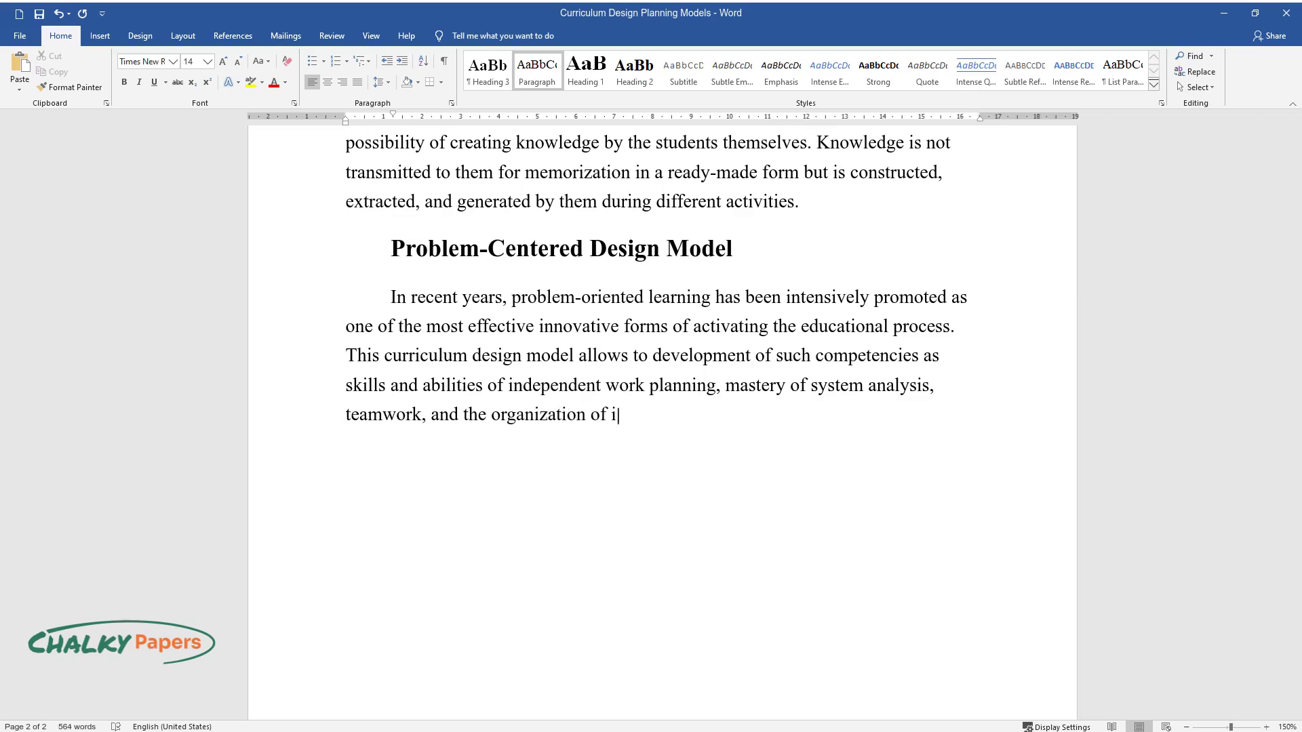
type("nteraction in solving problems. Th")
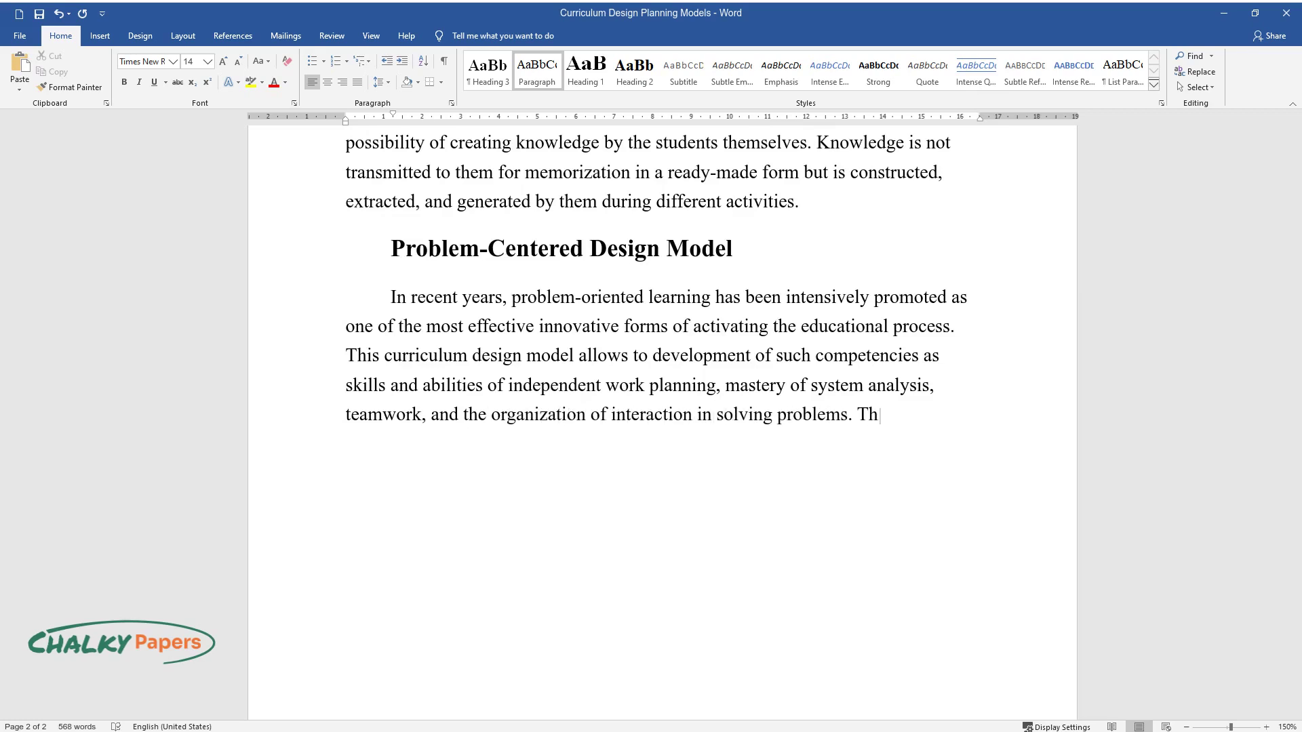
type("e problem-oriented curriculum desig")
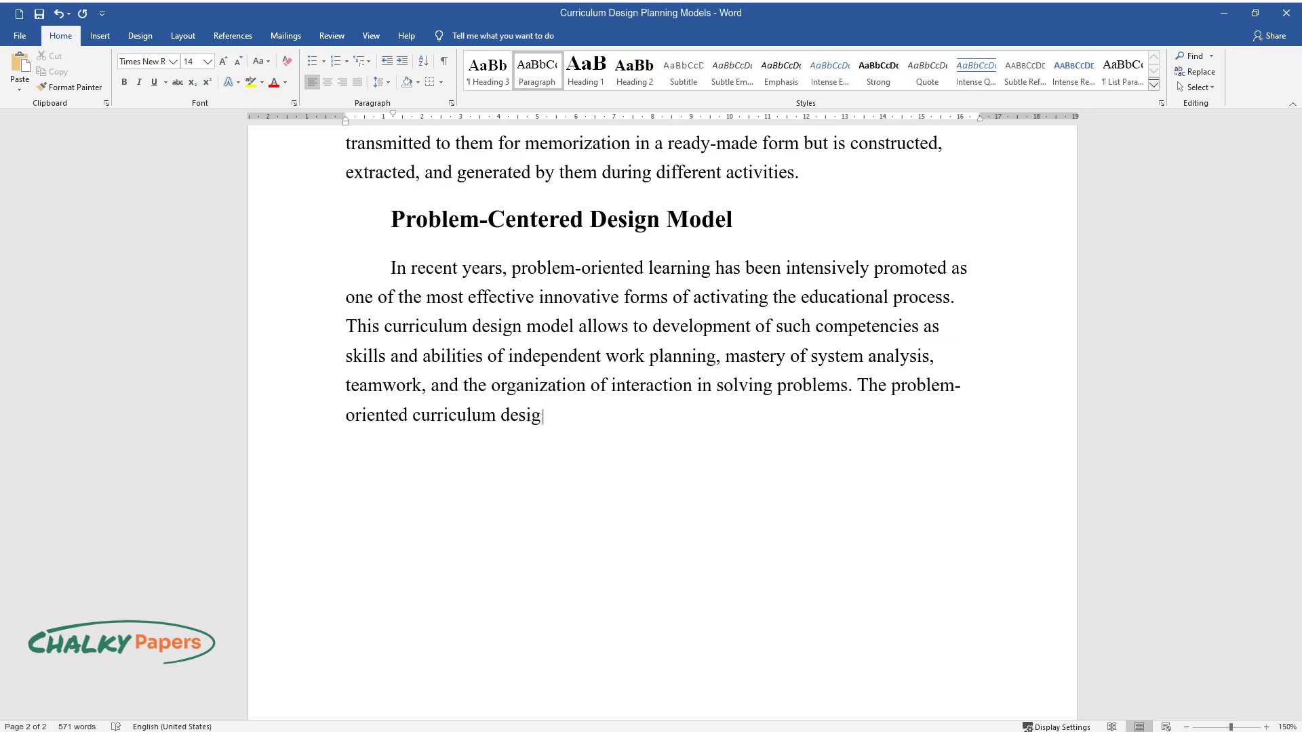
type("n model can be effectively used wh")
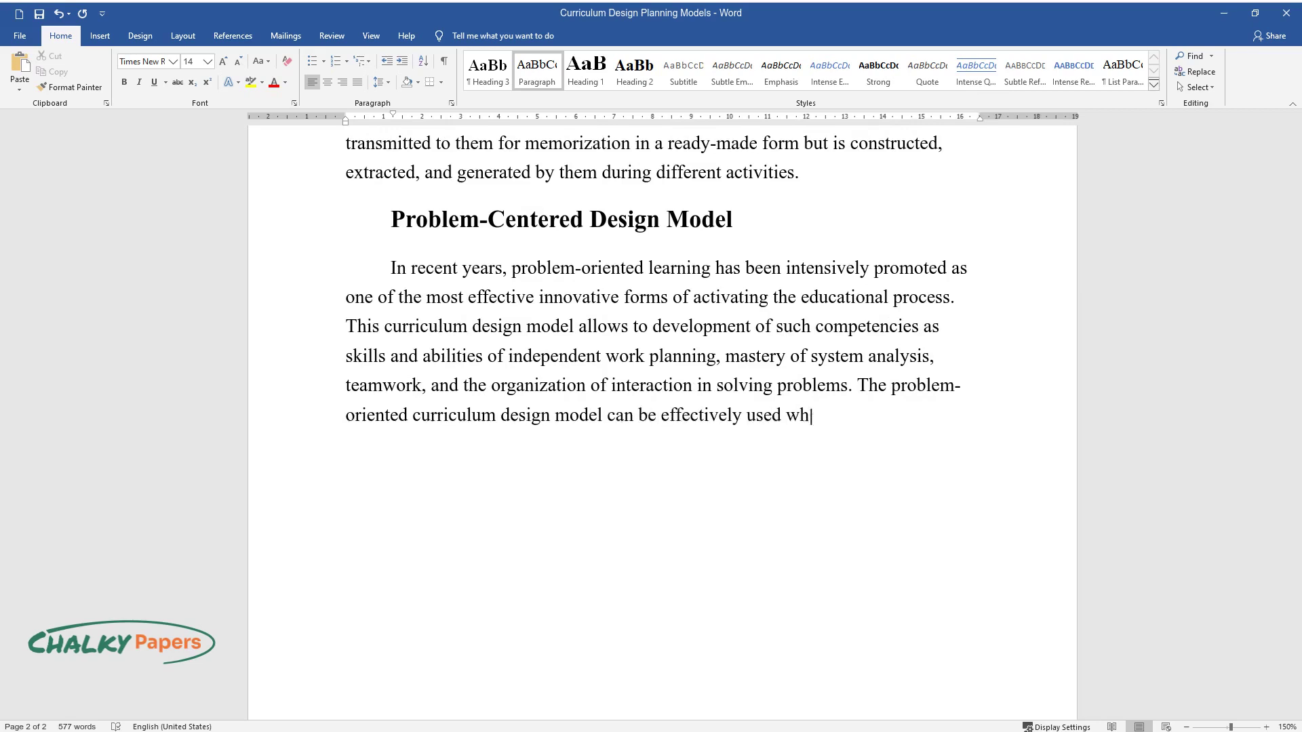
type("en teaching several disciplines to ")
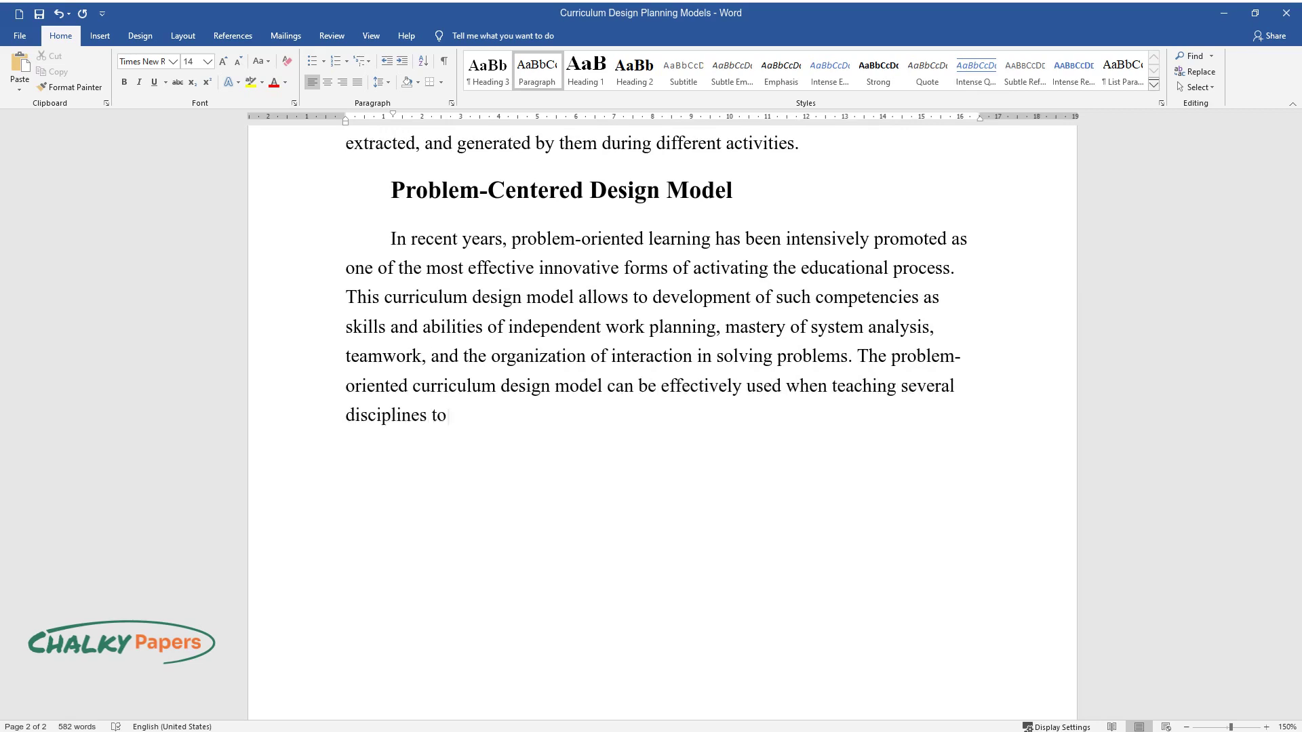
type("activate students' work, increase the lev")
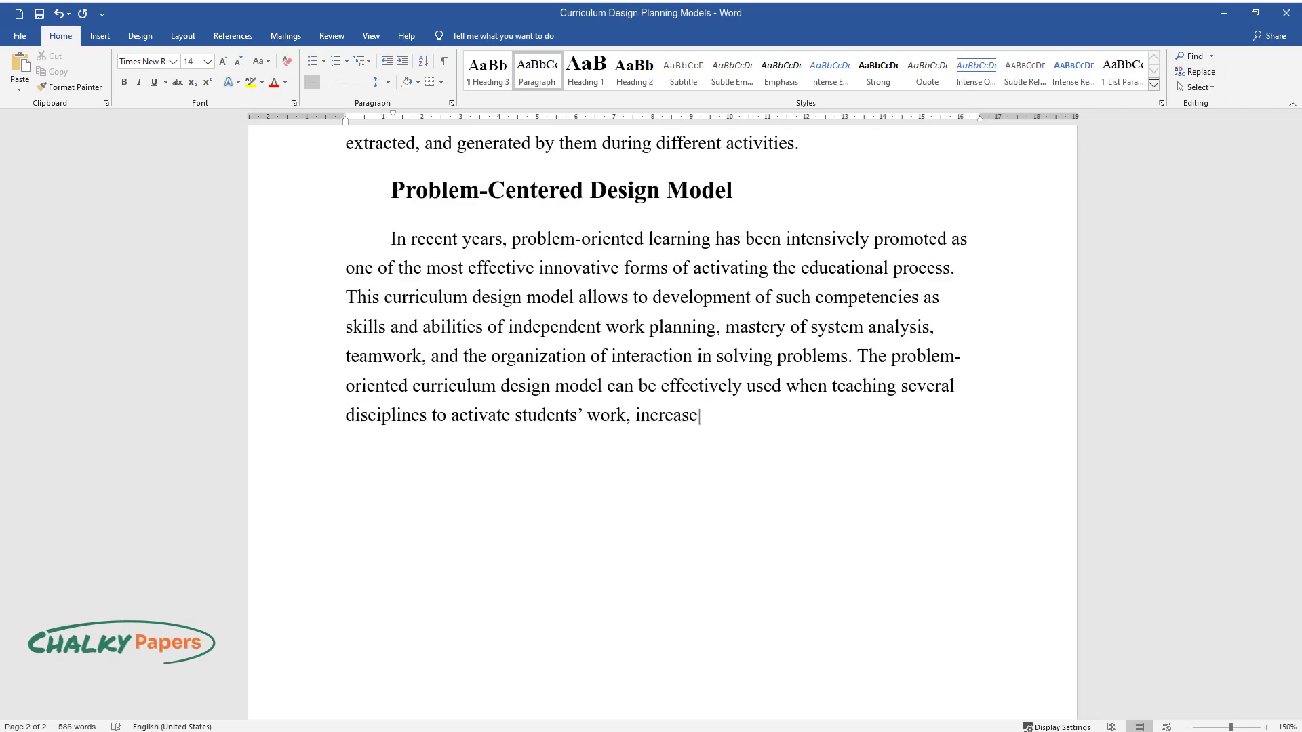
type("el of residual knowledge,")
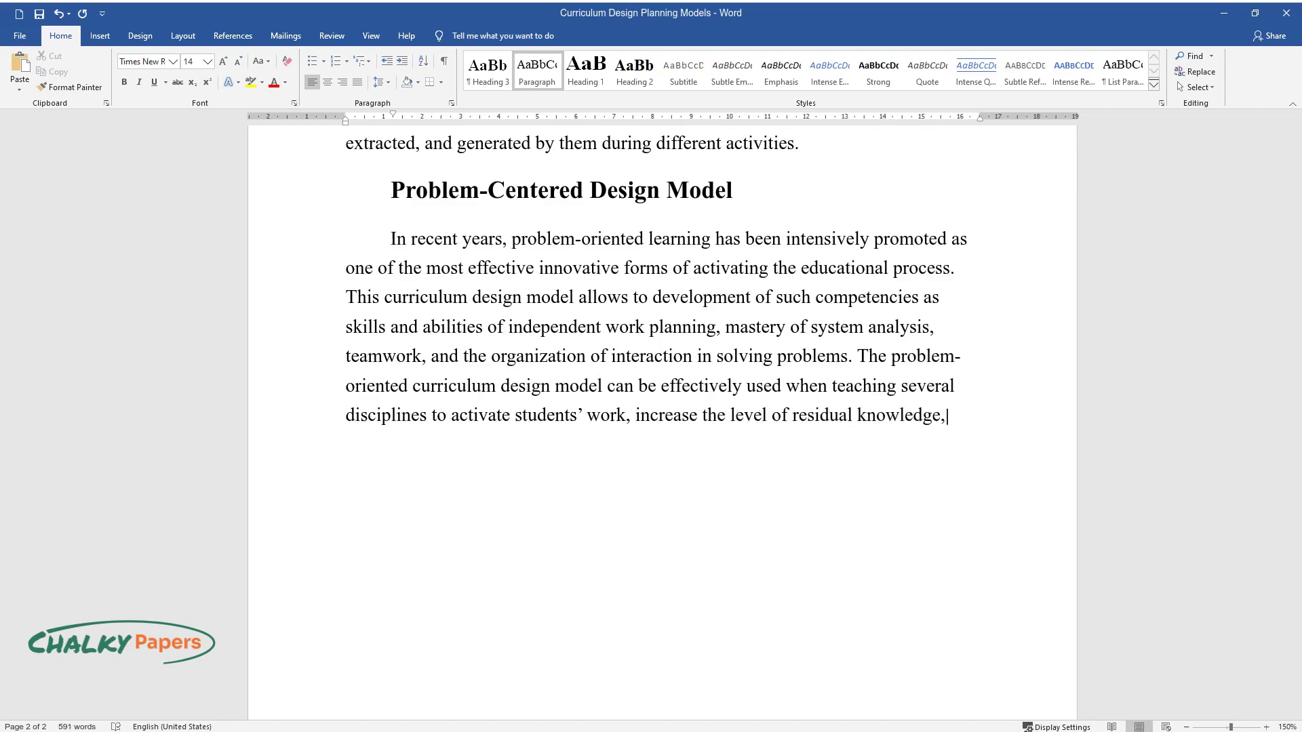
type(" and acquire valuable competencies.")
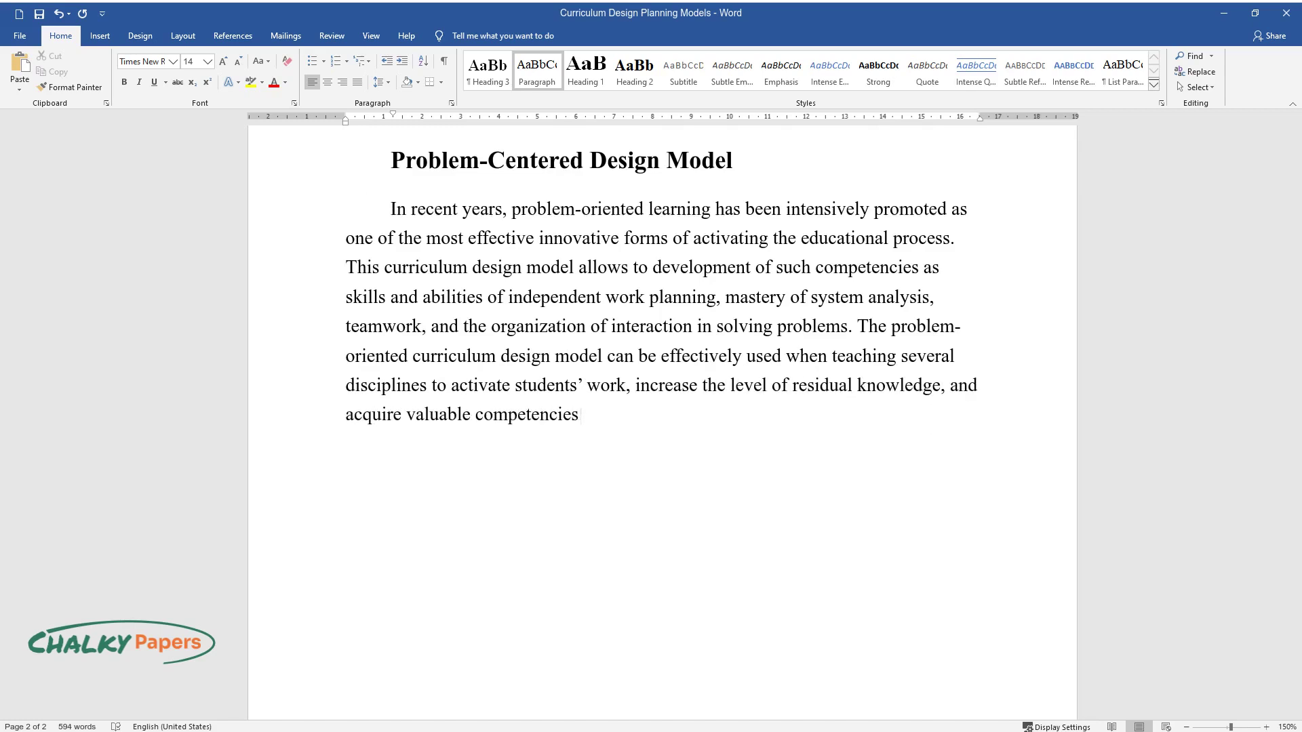
key("Return")
Add 'Brief Summary of Design Approaches', a 'Subject-Centered Approach' subheading, and its paragraph
type("Brief Summary")
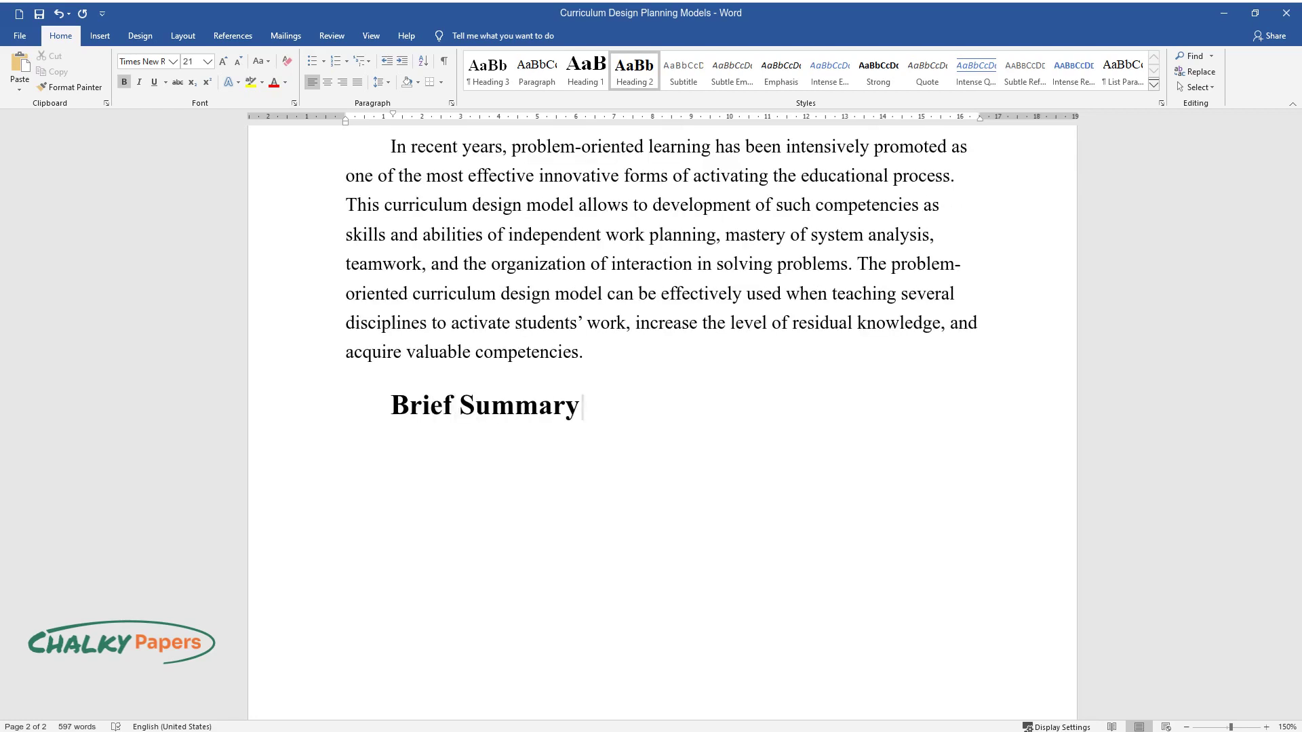
type(" of Design Approaches")
key("Return")
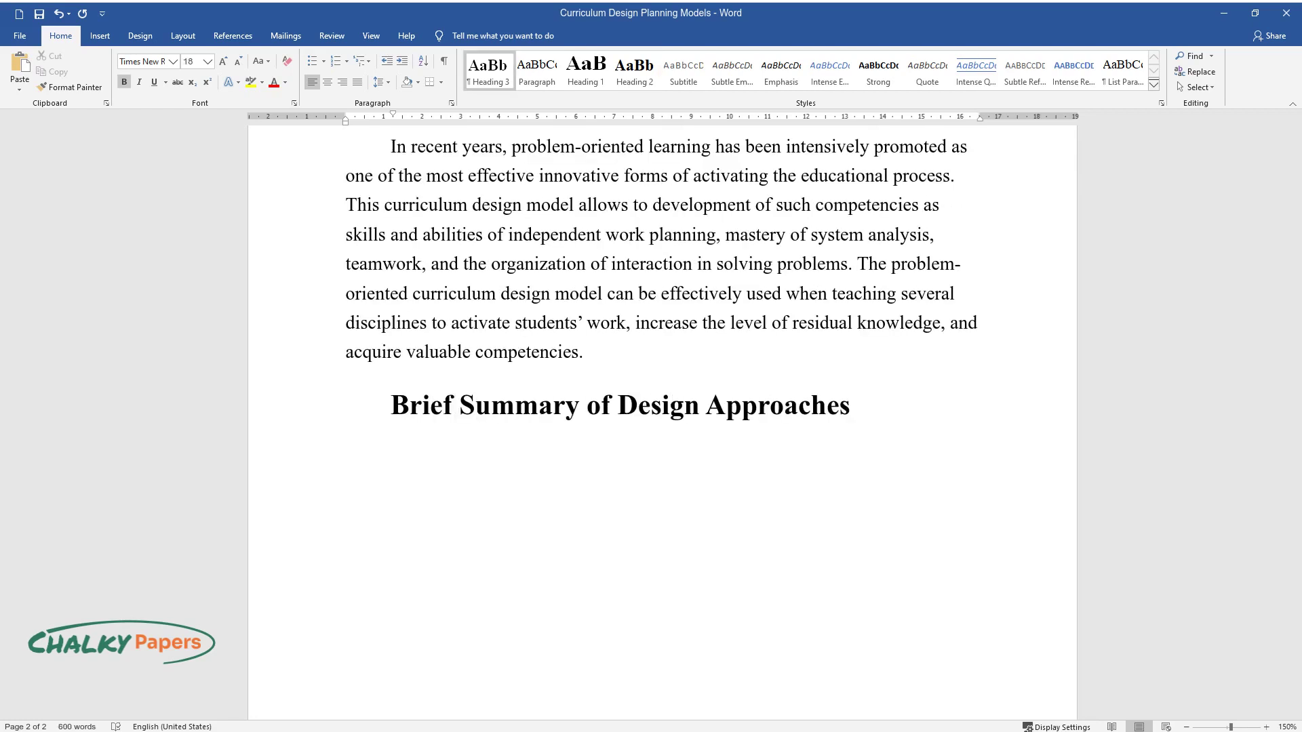
type("Subject-Centered A")
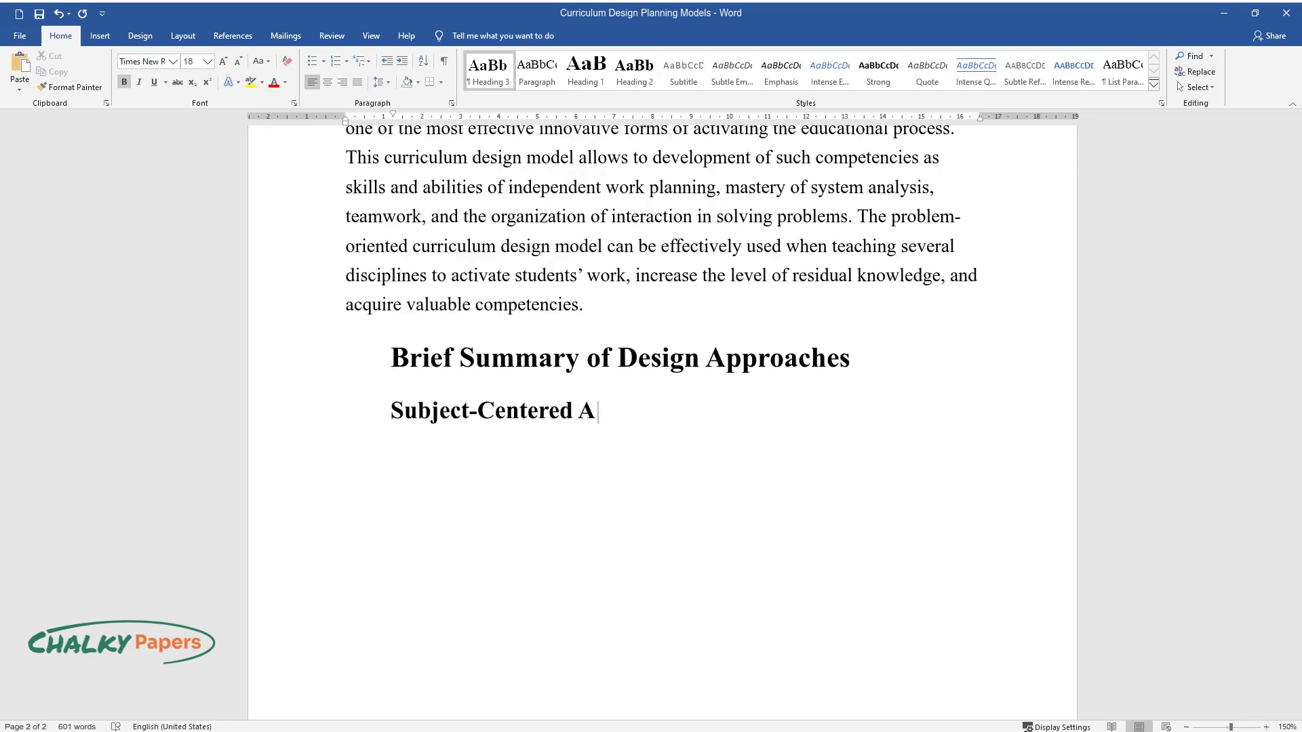
type("pproach")
key("Return")
type("When compi")
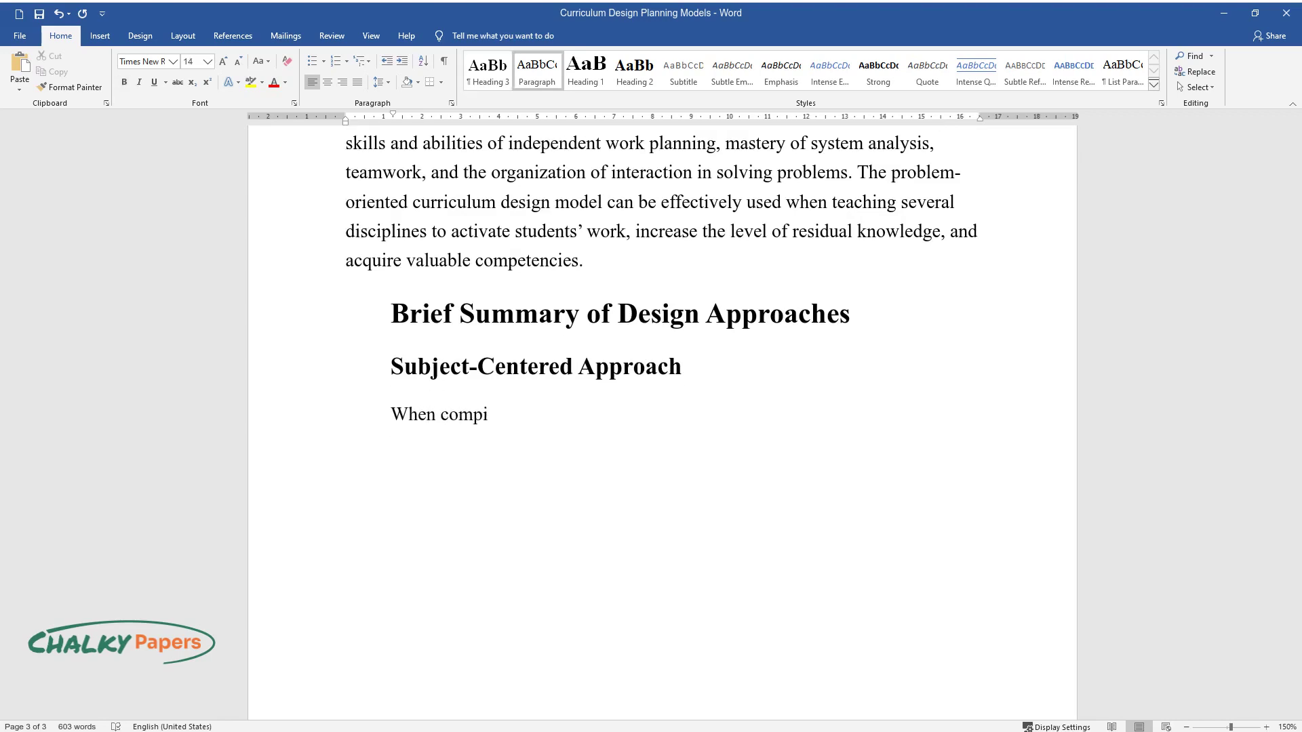
type("ling subject-centered curriculum d")
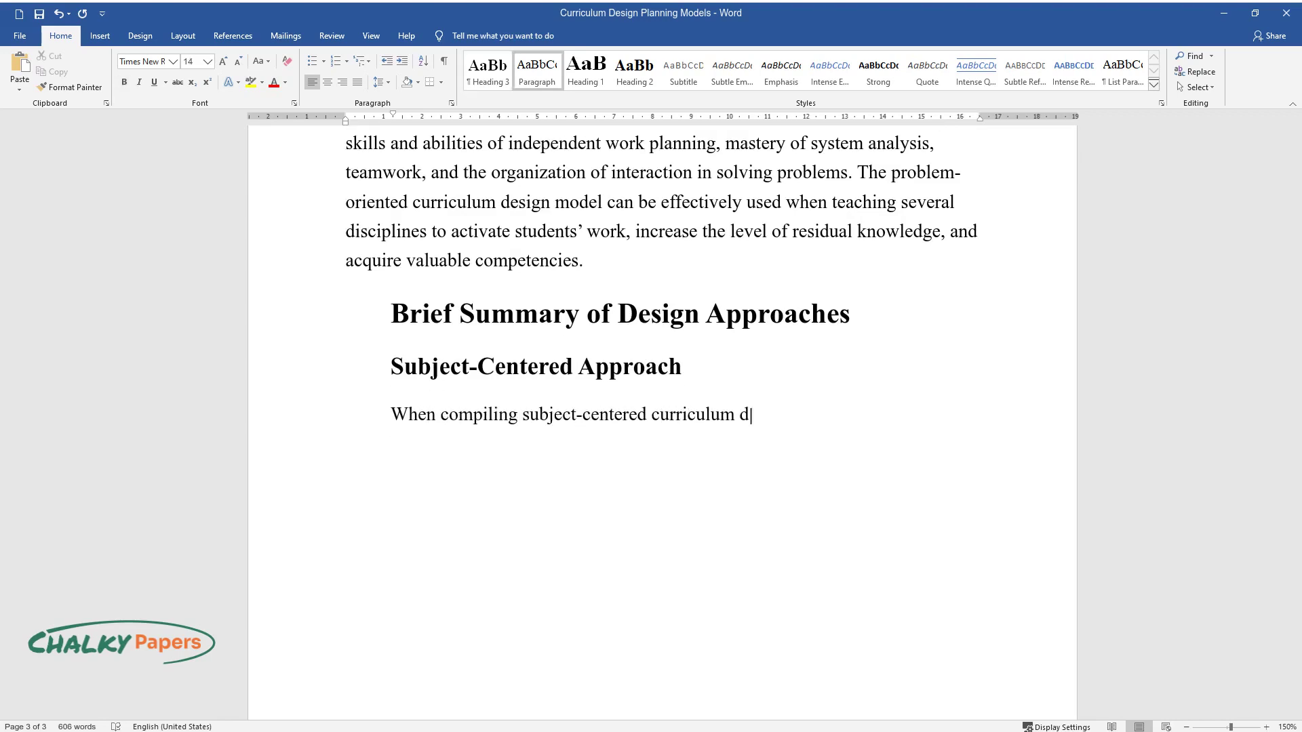
type("esign models, the content of educa")
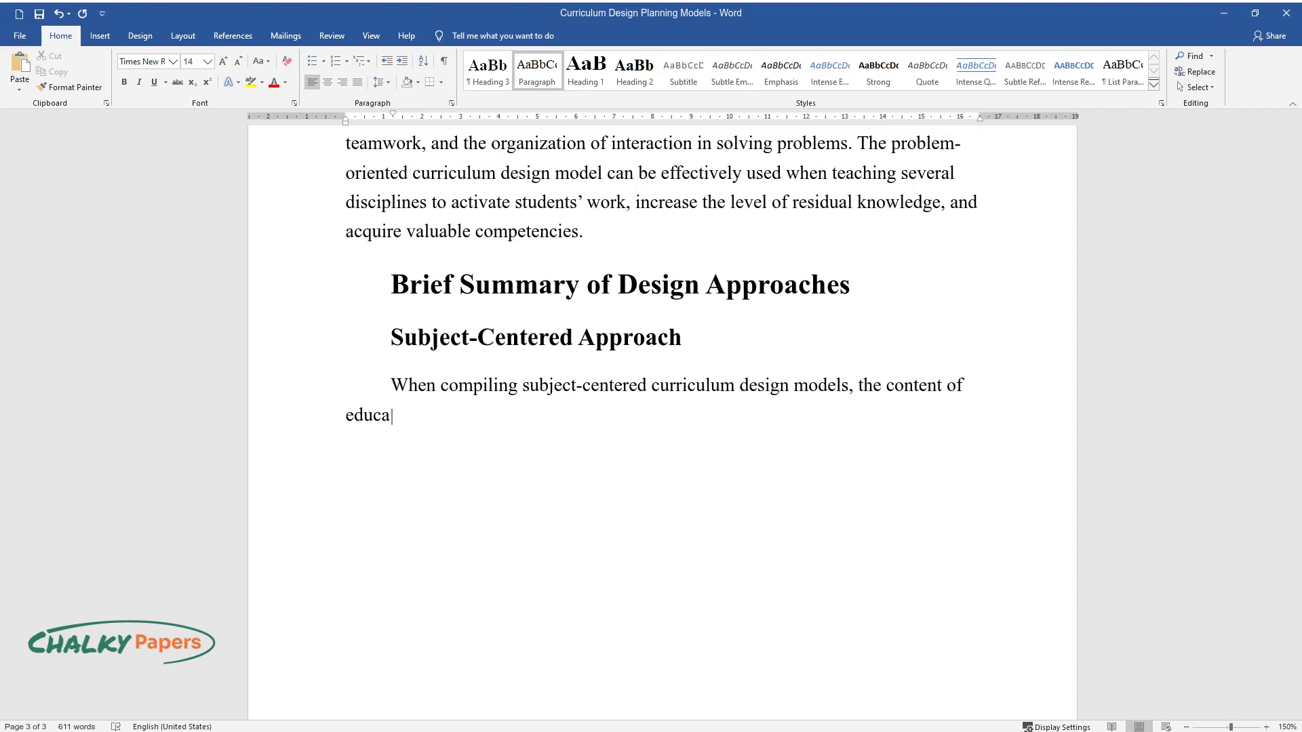
type("tion should reflect the experience")
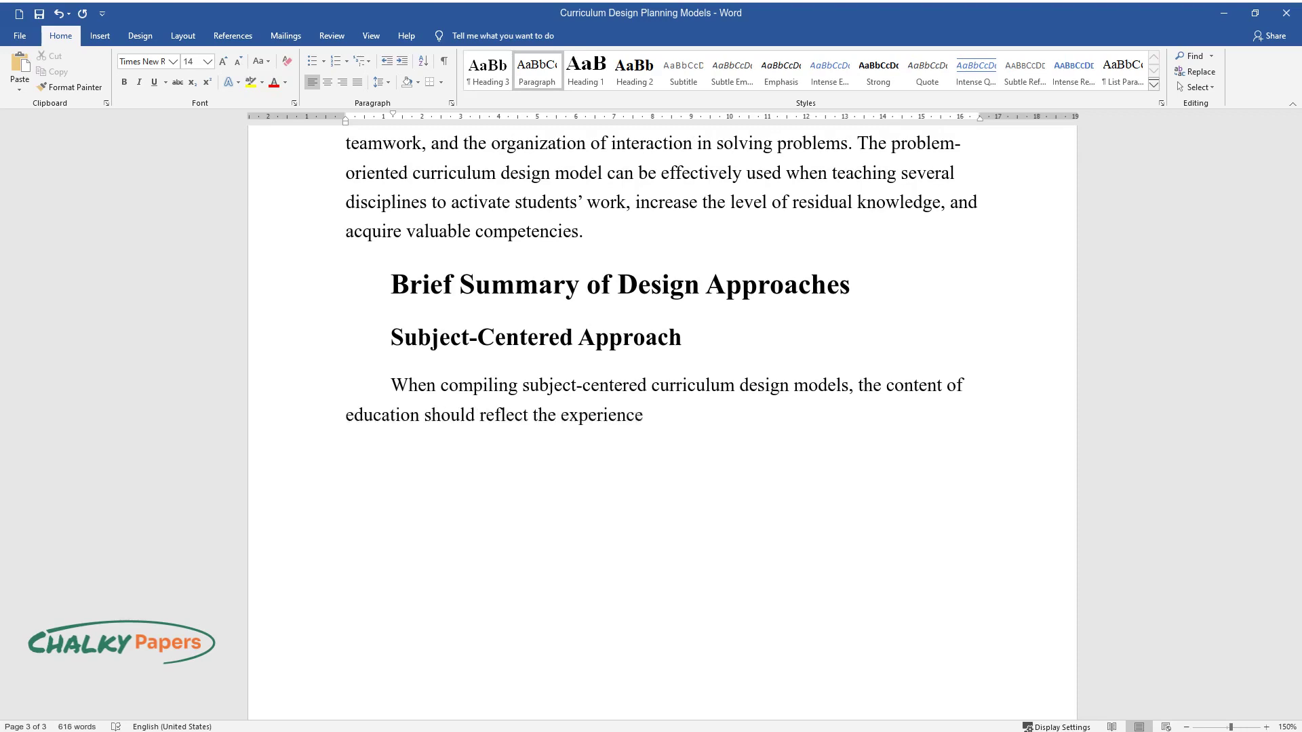
type(" of social practice, the main types")
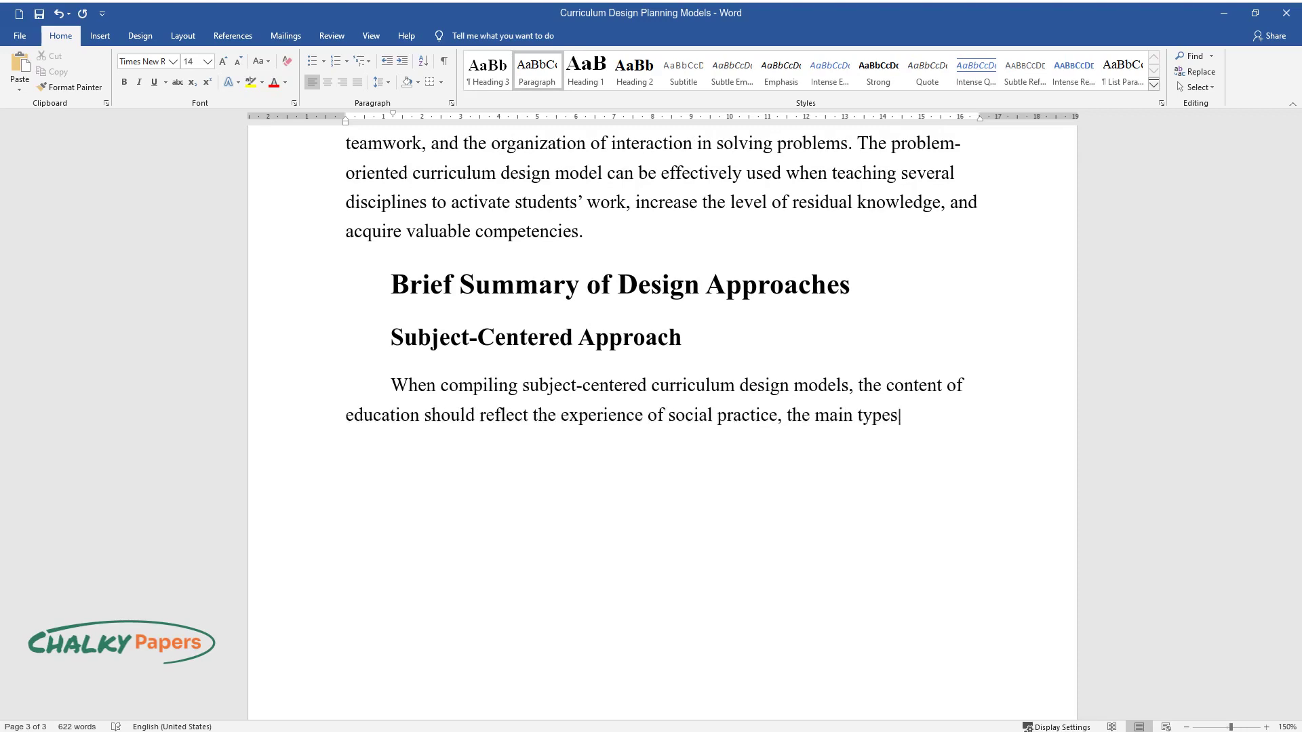
type(" of human activity. The mastery of")
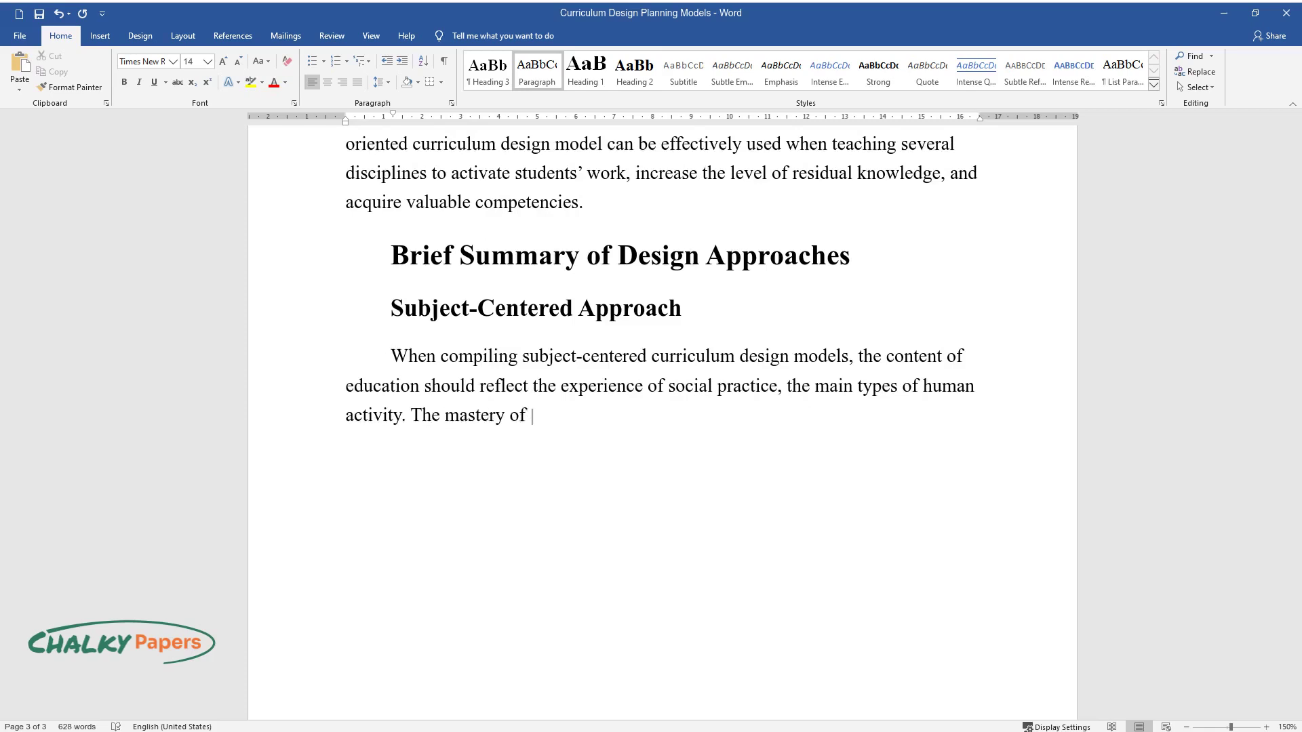
type(" it is carried out through the assi")
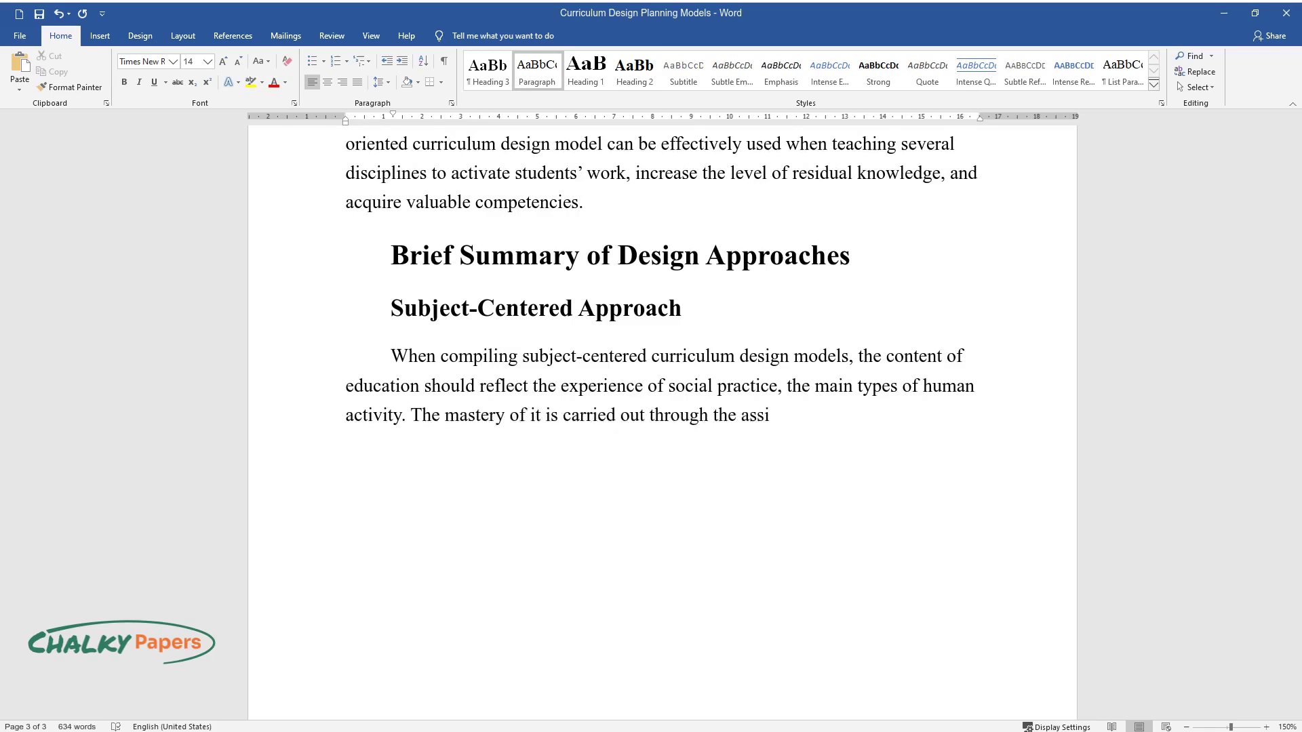
type("milation of knowledge, skills, form")
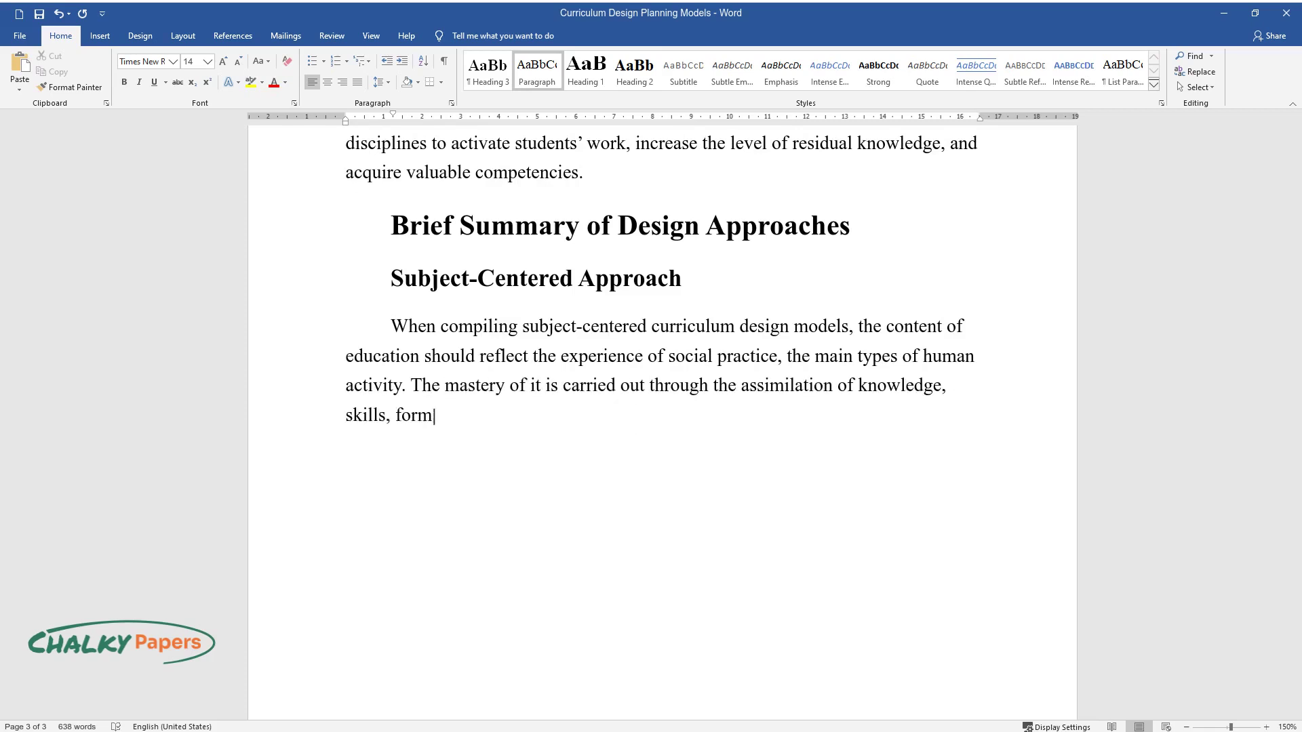
type("s, and methods of thinking accumul")
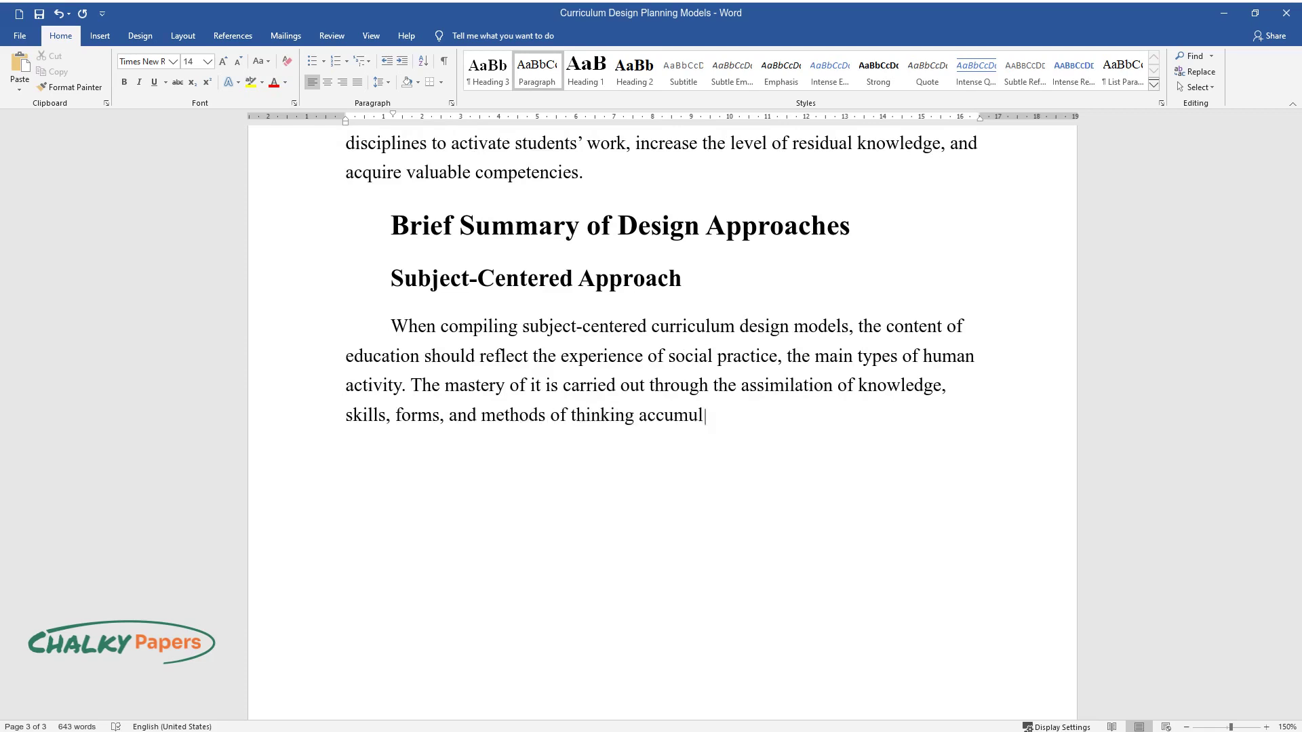
type("ated by humanity in the form of soc")
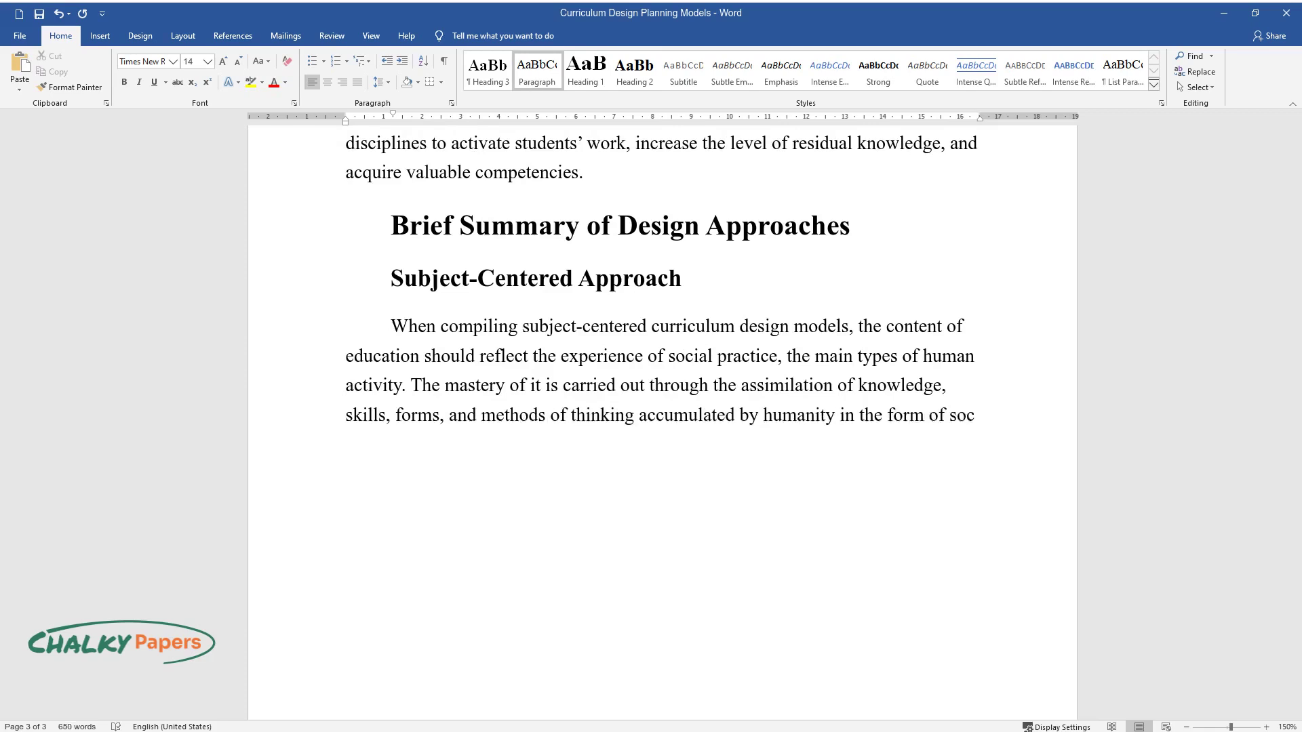
type("ial experience. Thus, when referri")
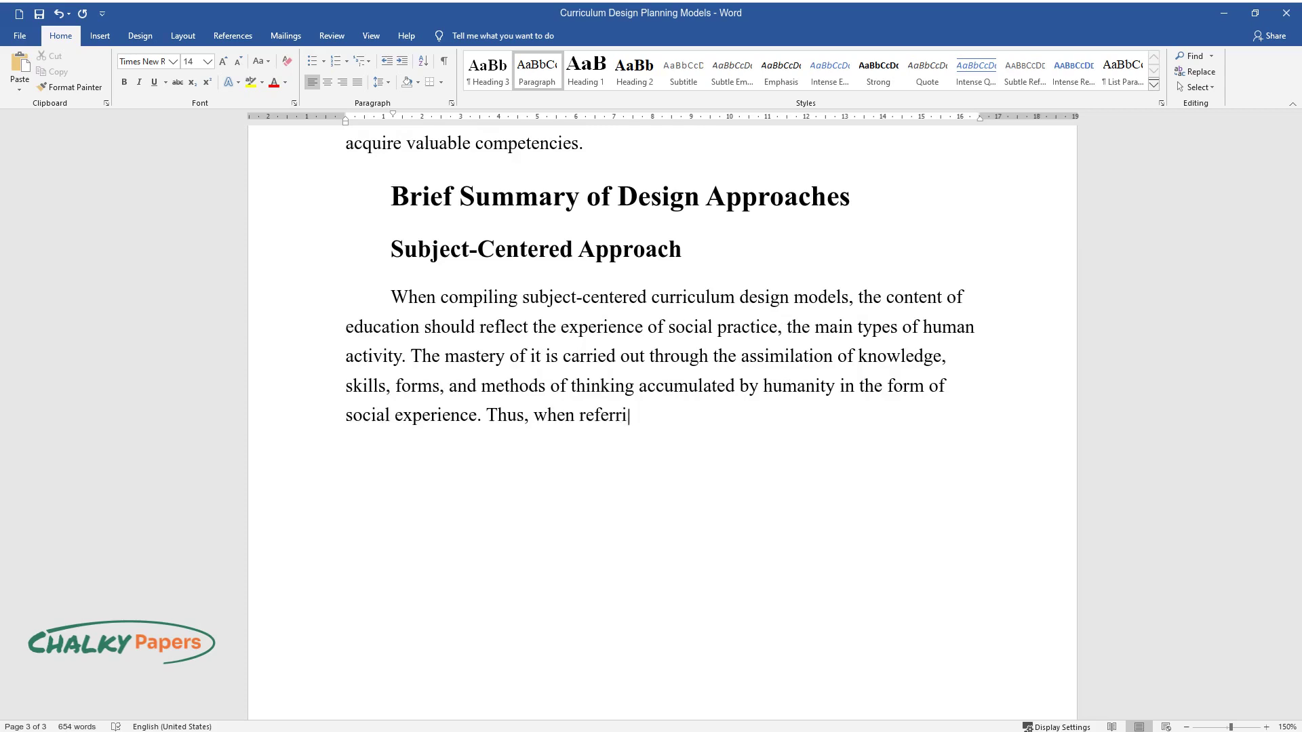
type("ng to this model, characterized by ")
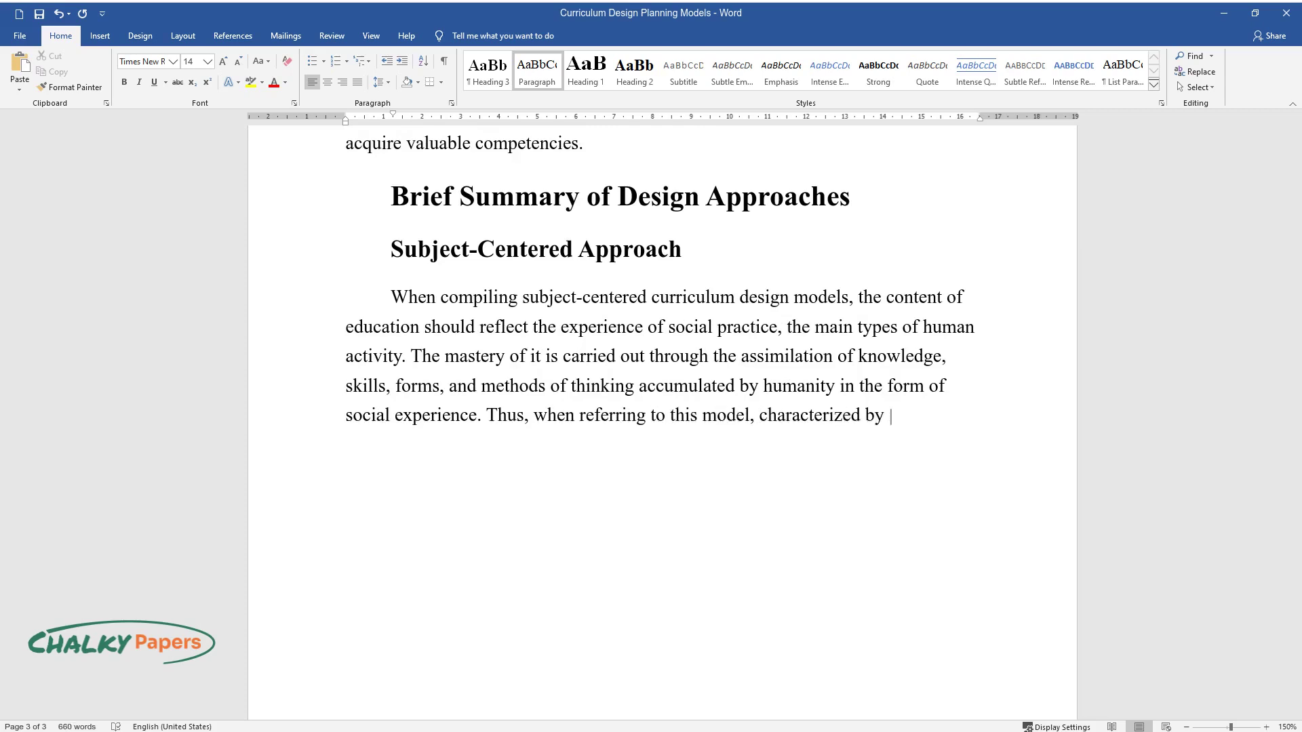
type("the absence of a differentiated ap")
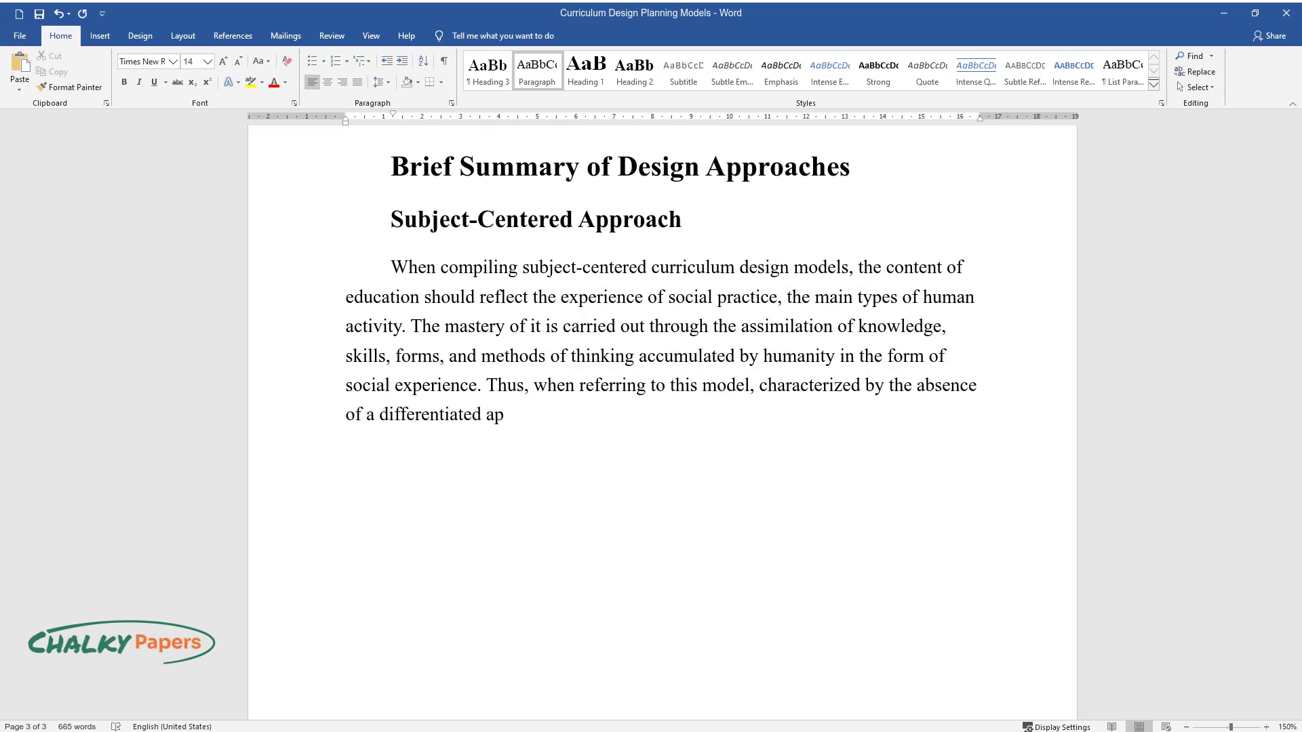
type("proach, traditional tasks should be")
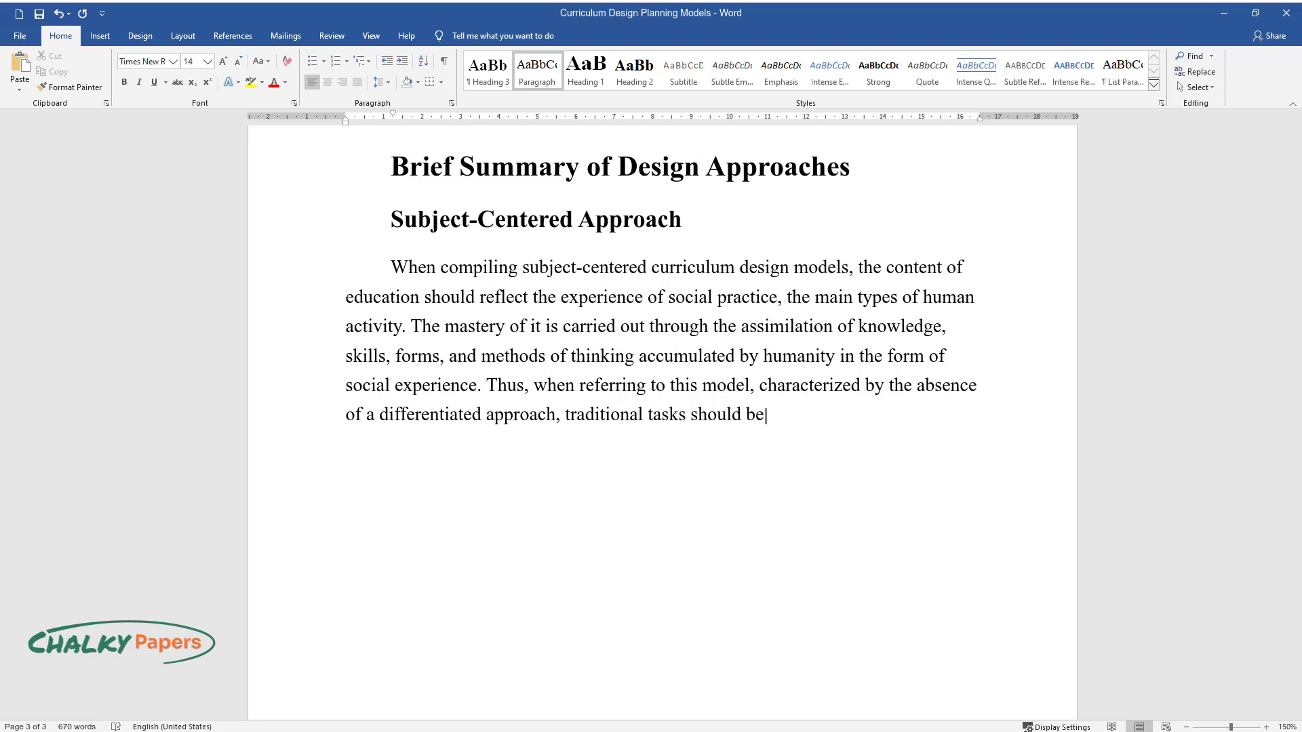
type(" used. The presence of a rigid set of condi")
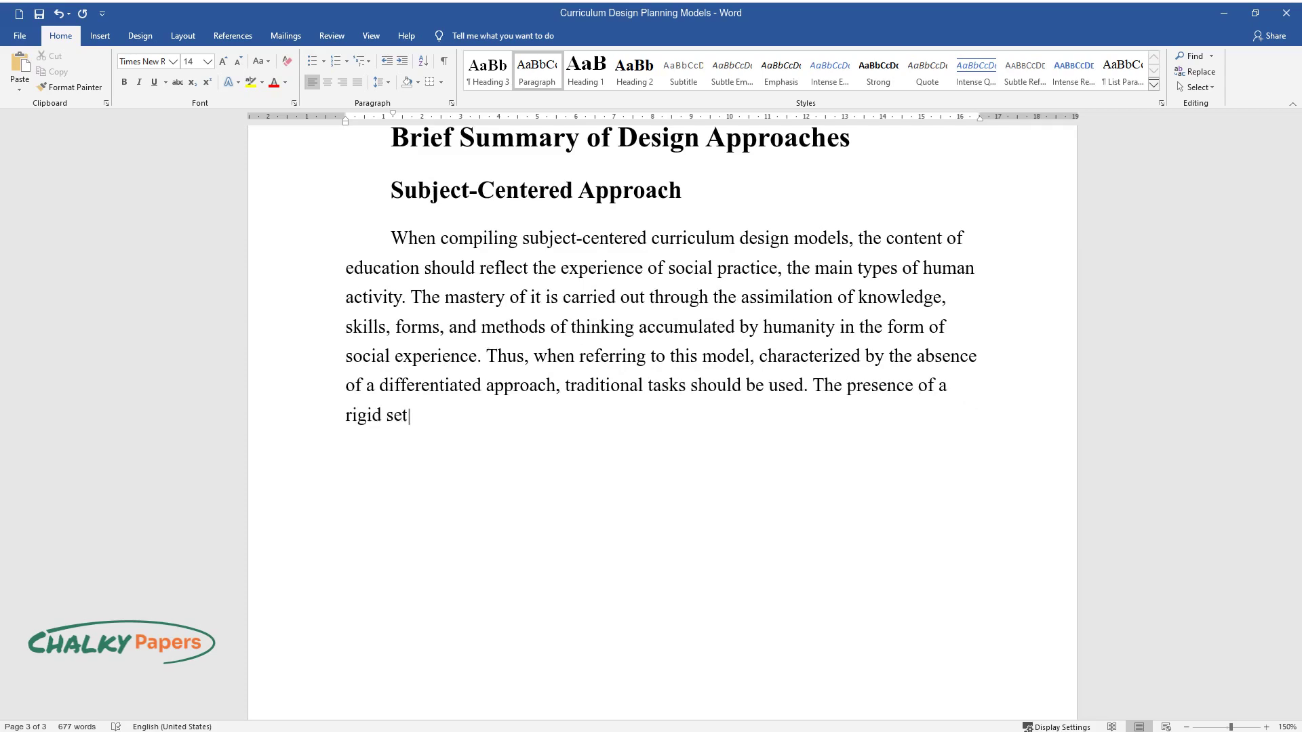
type("tions and requirements, an")
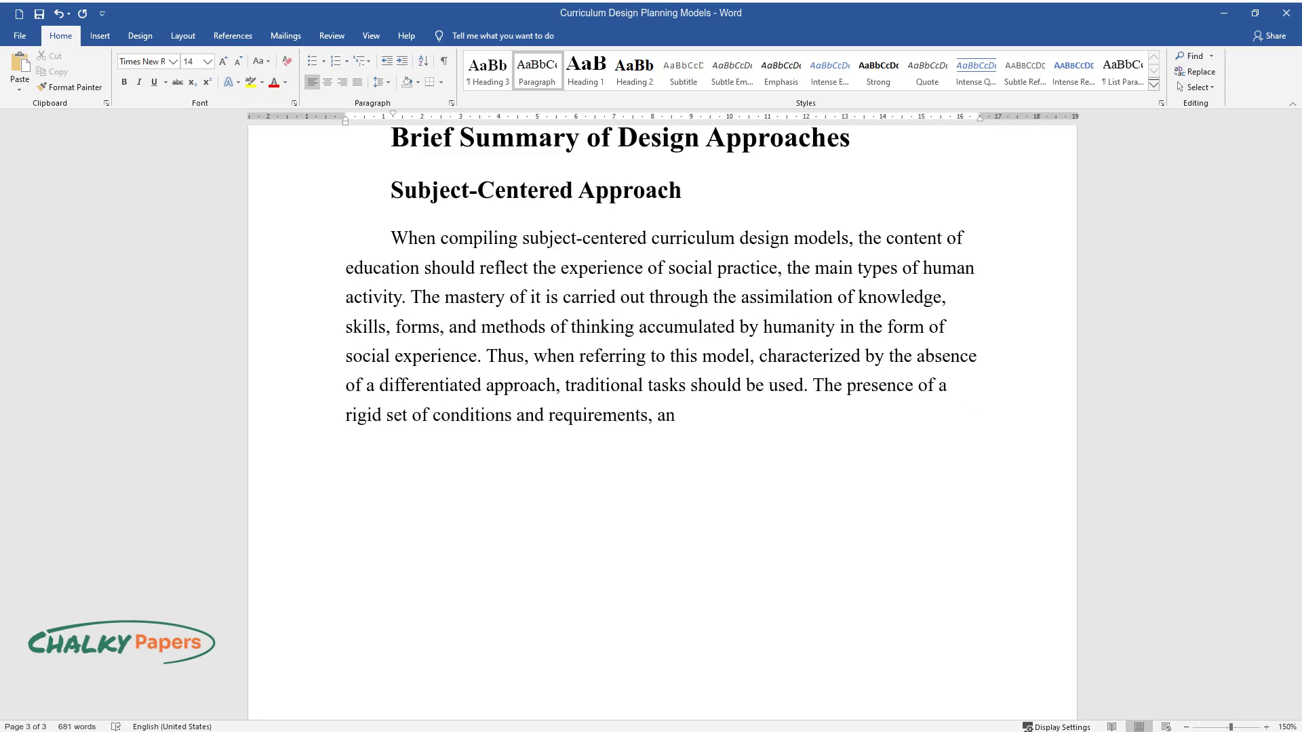
type("d the unambiguity of the initial d")
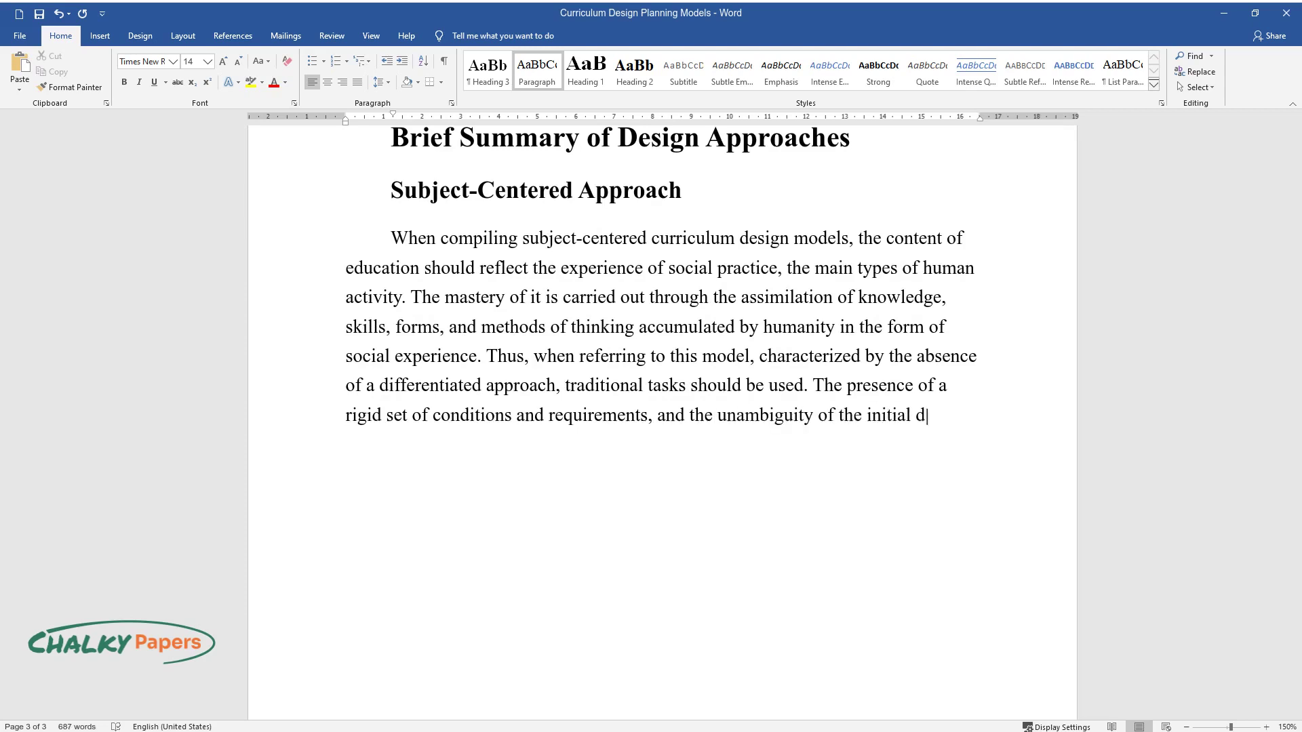
type("ata and solutions are the main char")
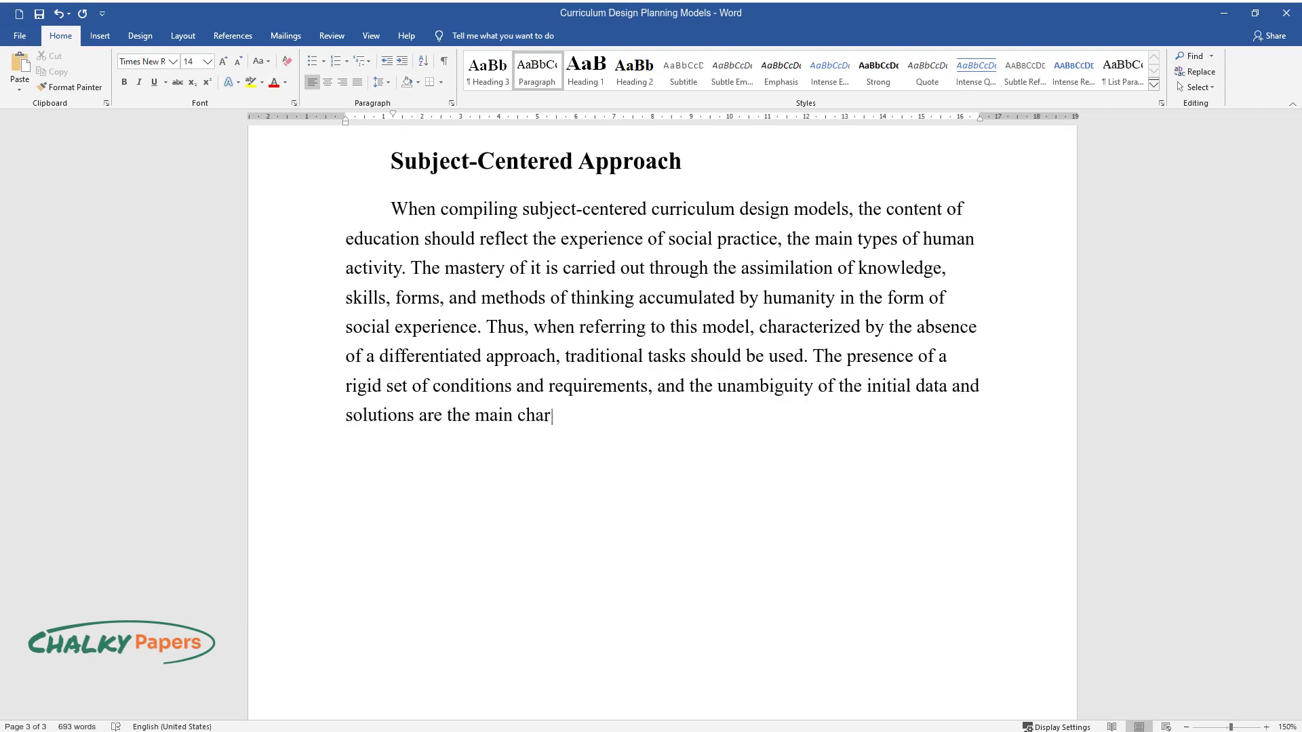
type("acteristics of this curriculum schedule.")
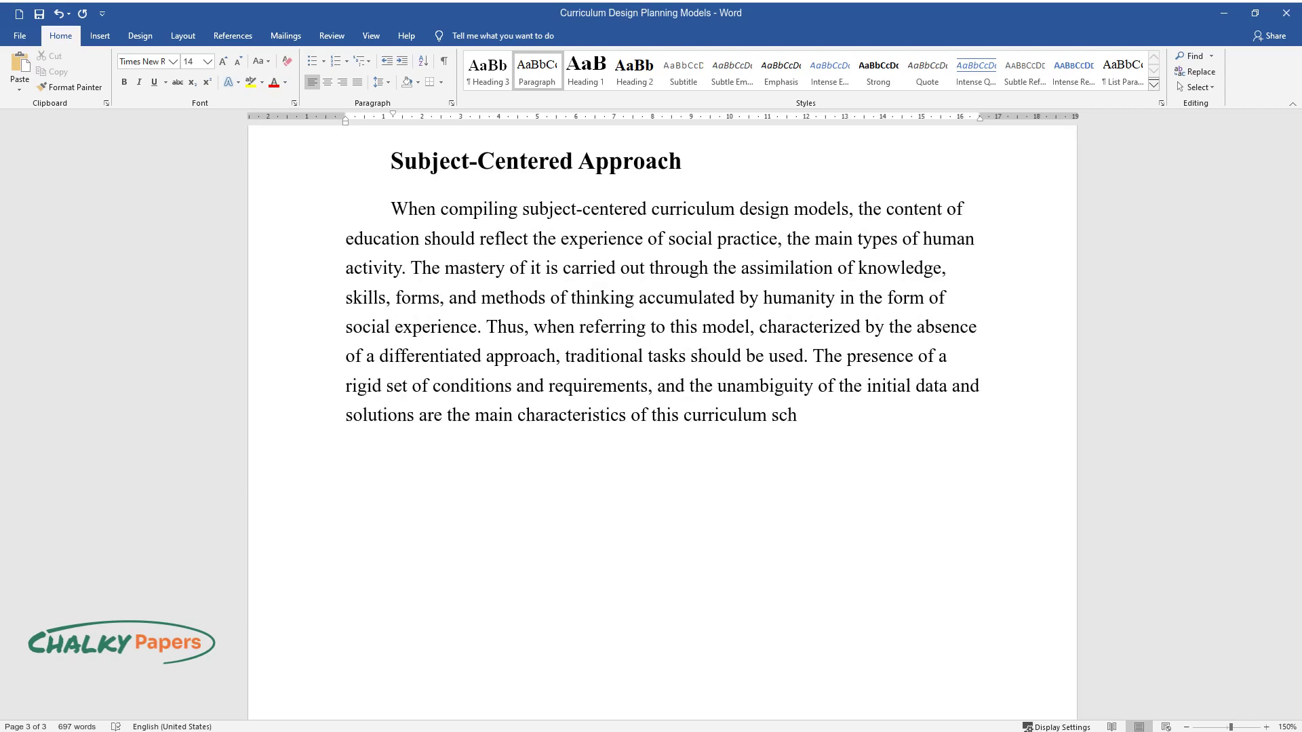
key("Return")
Type the 'Learner-Centered Approach' subheading and begin its paragraph on individual educational programs
type("Learner-")
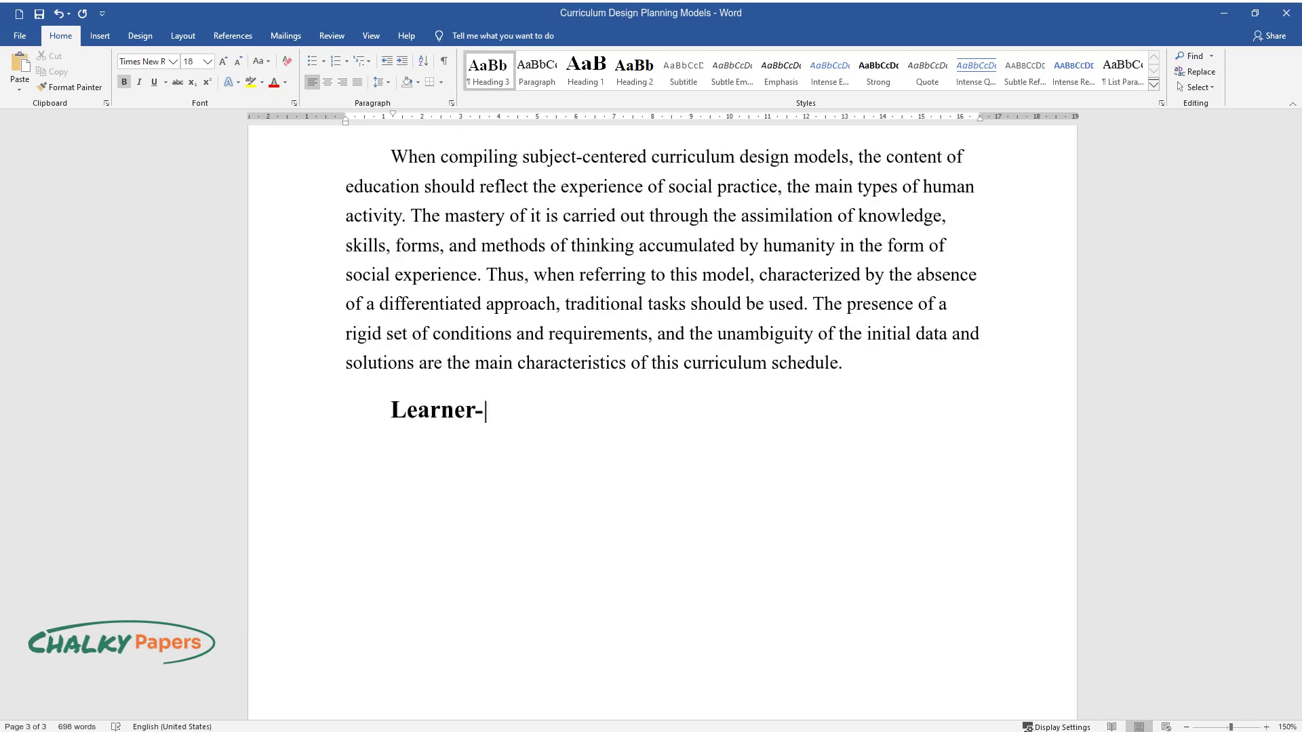
type("Centered Approach")
key("Return")
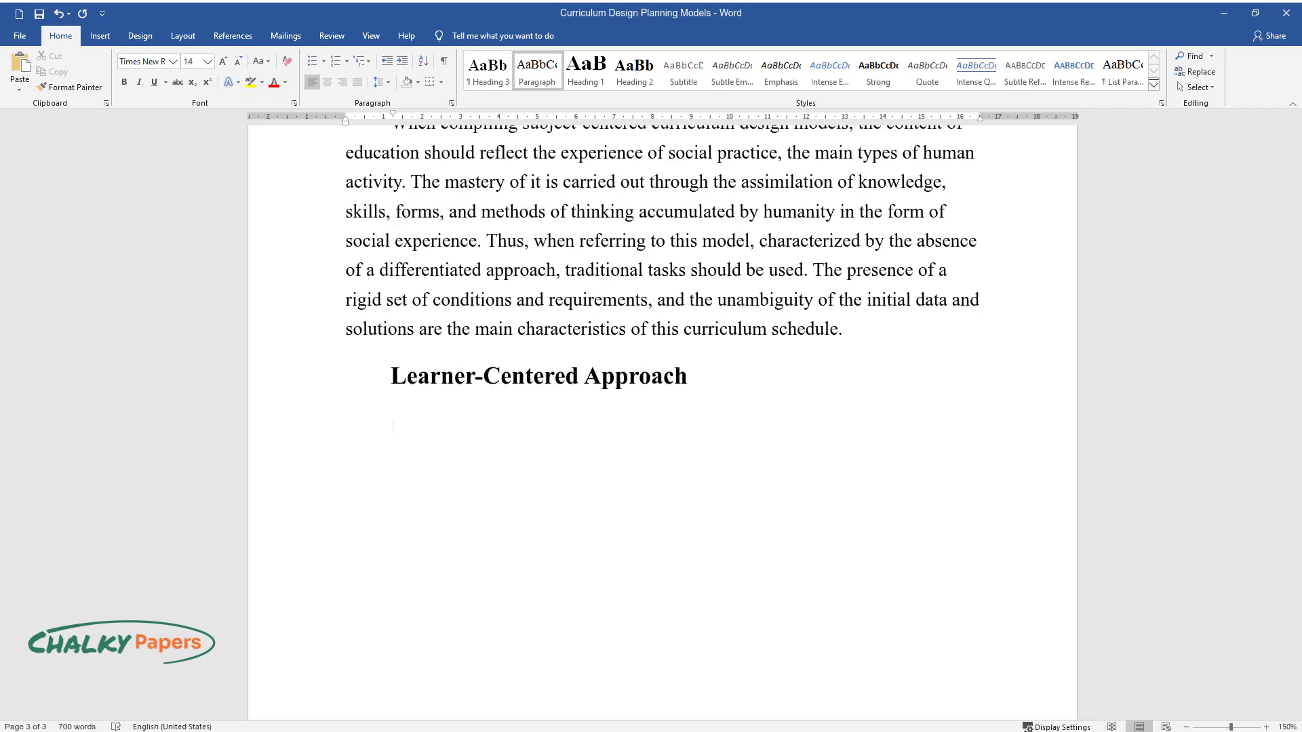
type("When compiling the learner-cent")
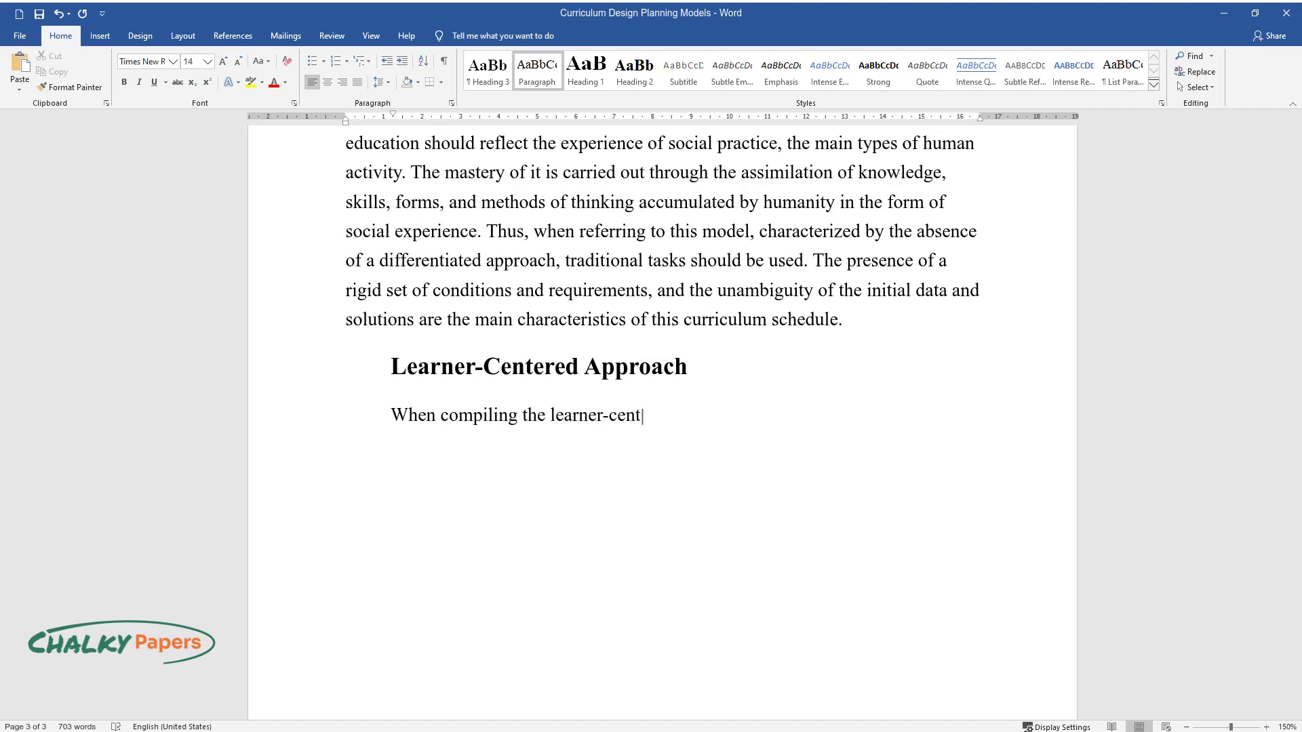
type("ered curriculum design model, an edu")
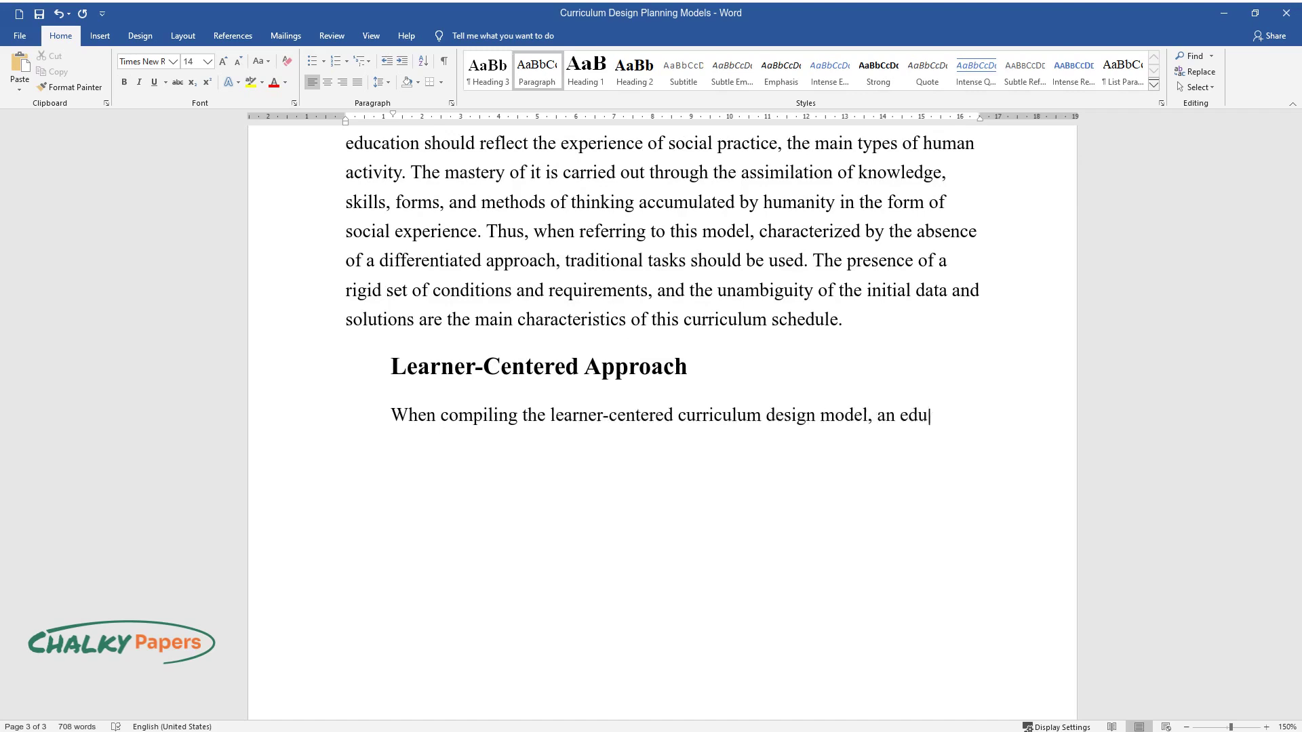
type("cational program is collected for ea")
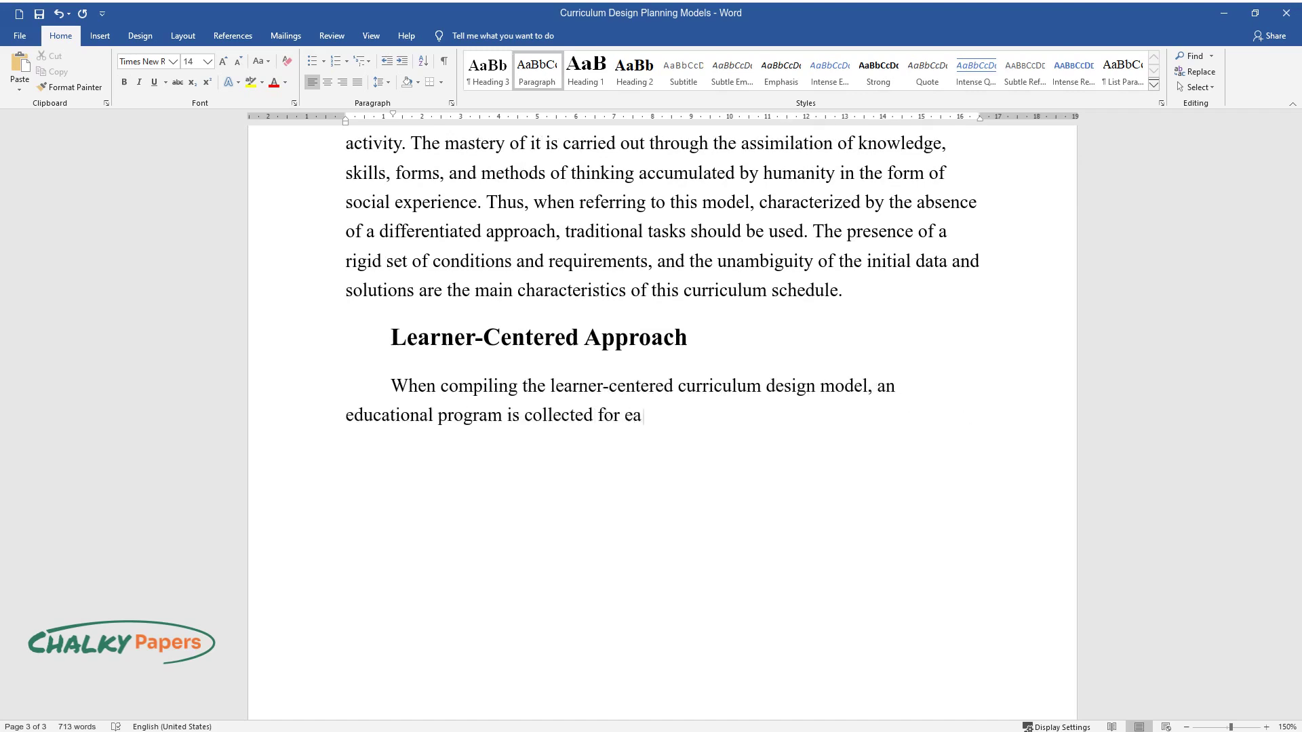
type("ch student, which is individual. It i")
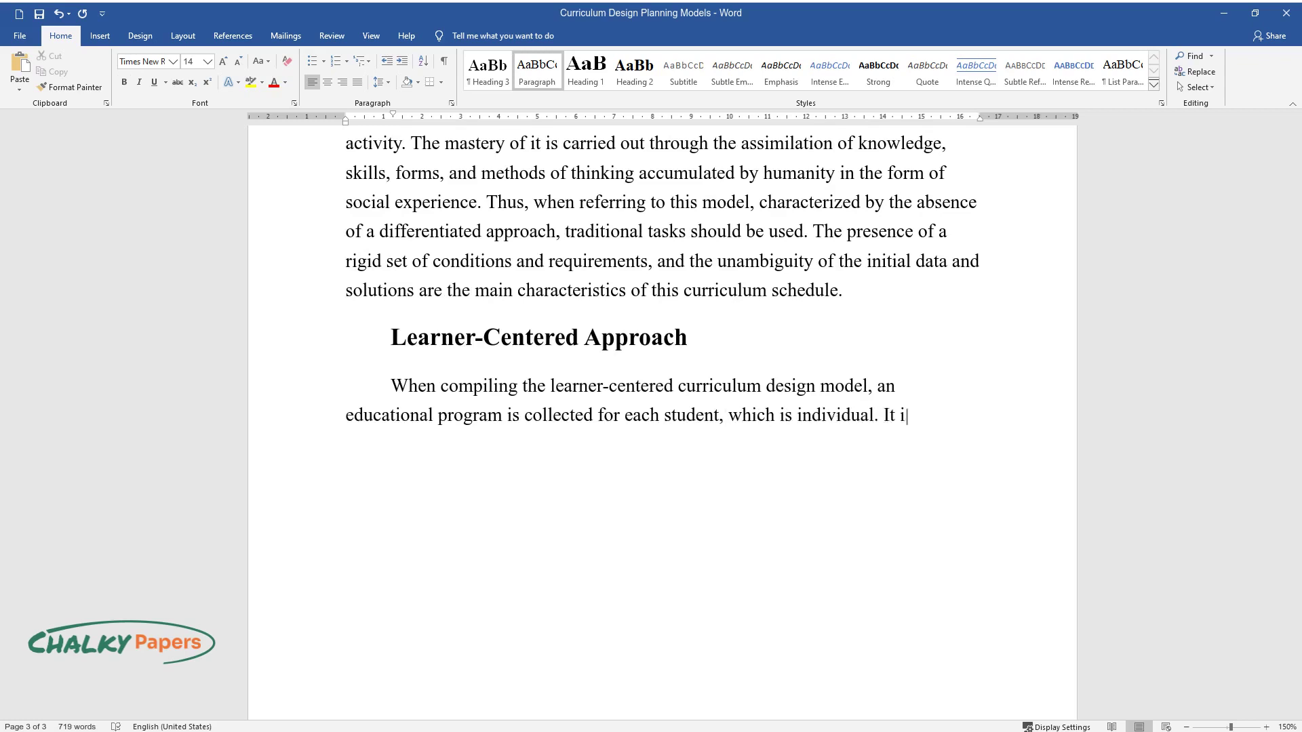
type("s based on knowledge of the character")
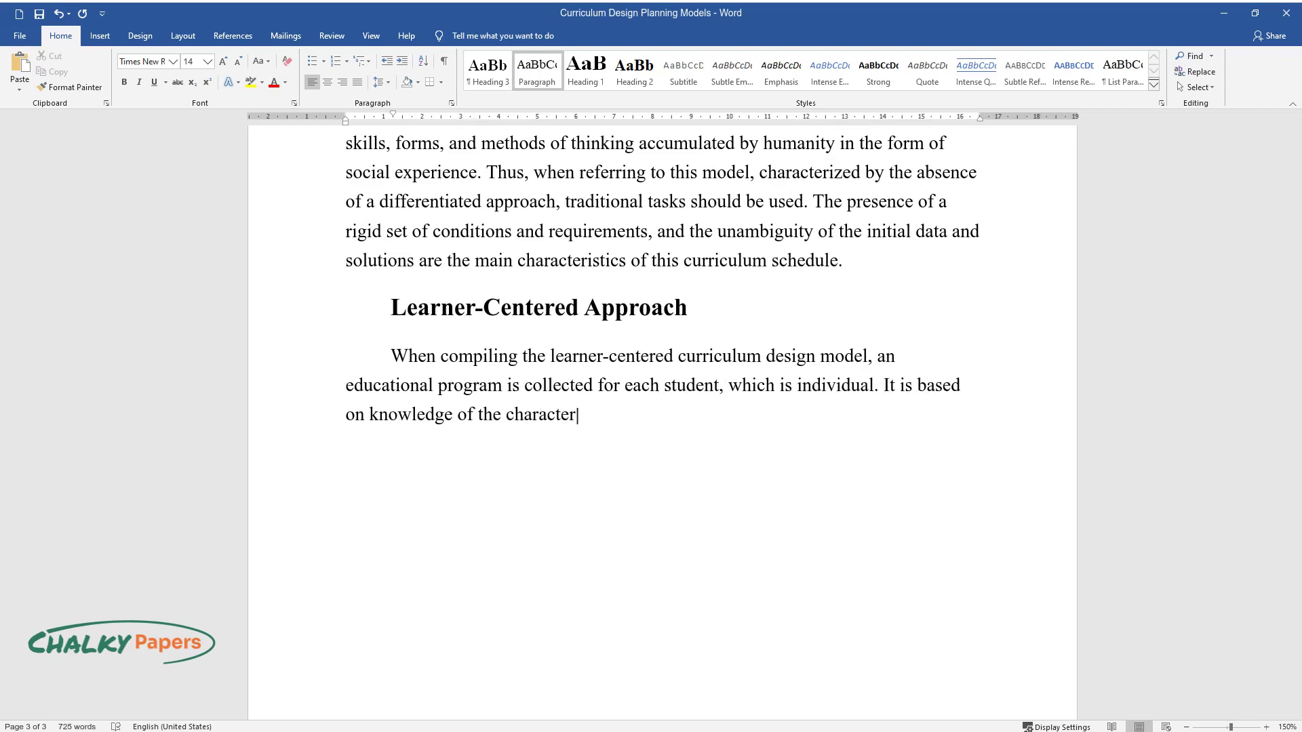
type("istics of the student as a person wi")
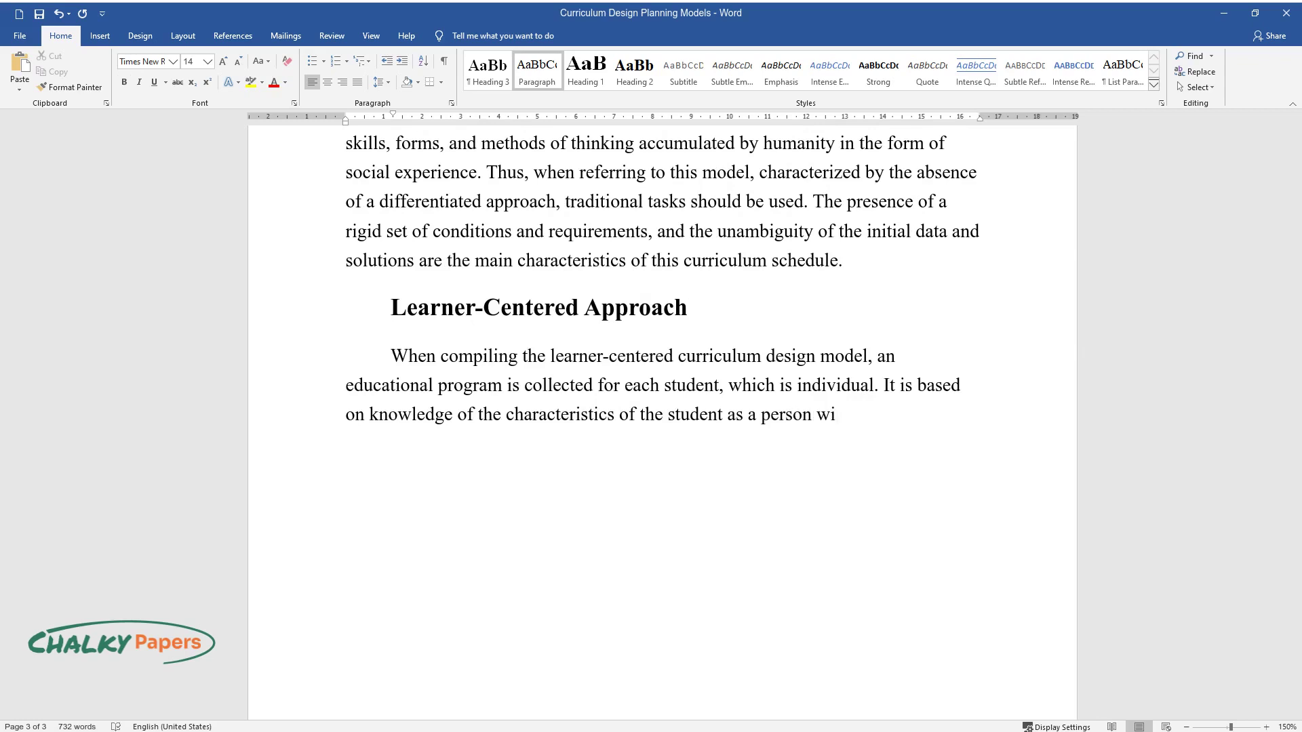
type("th all their inherent features only.")
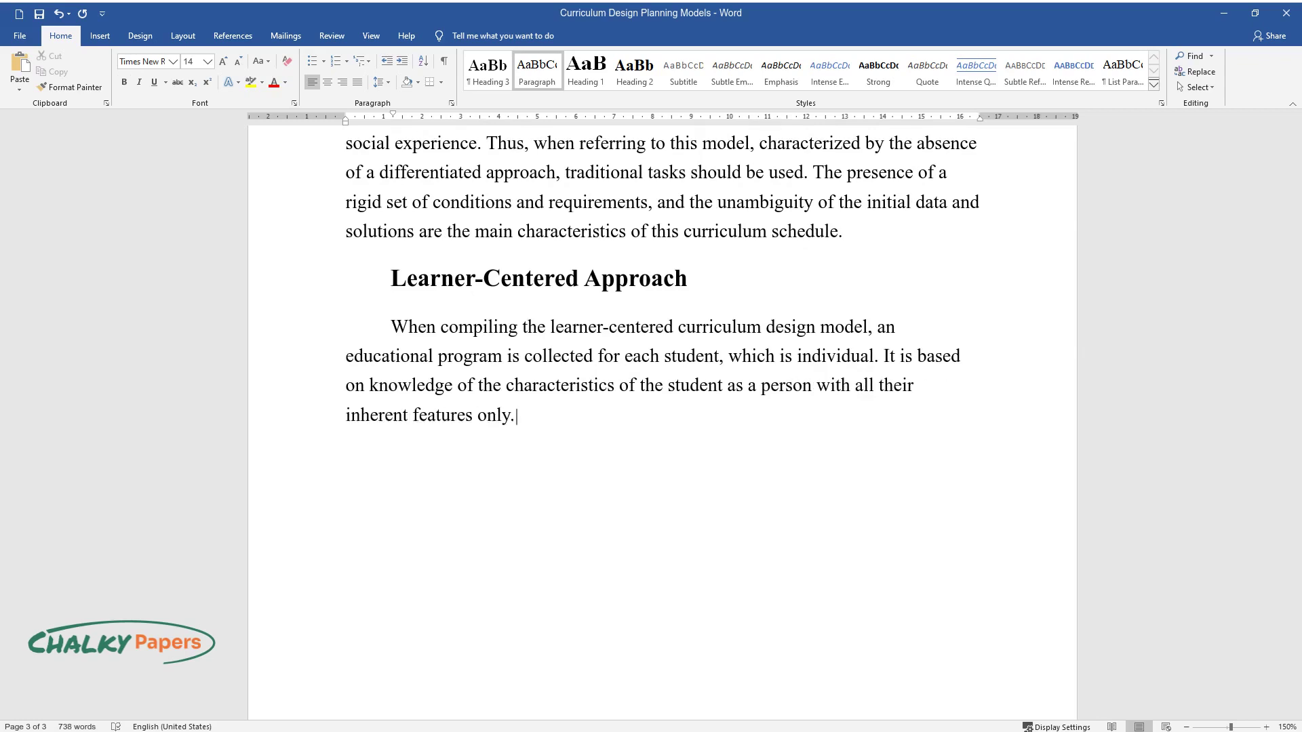
type(" Professional supervision of a studen")
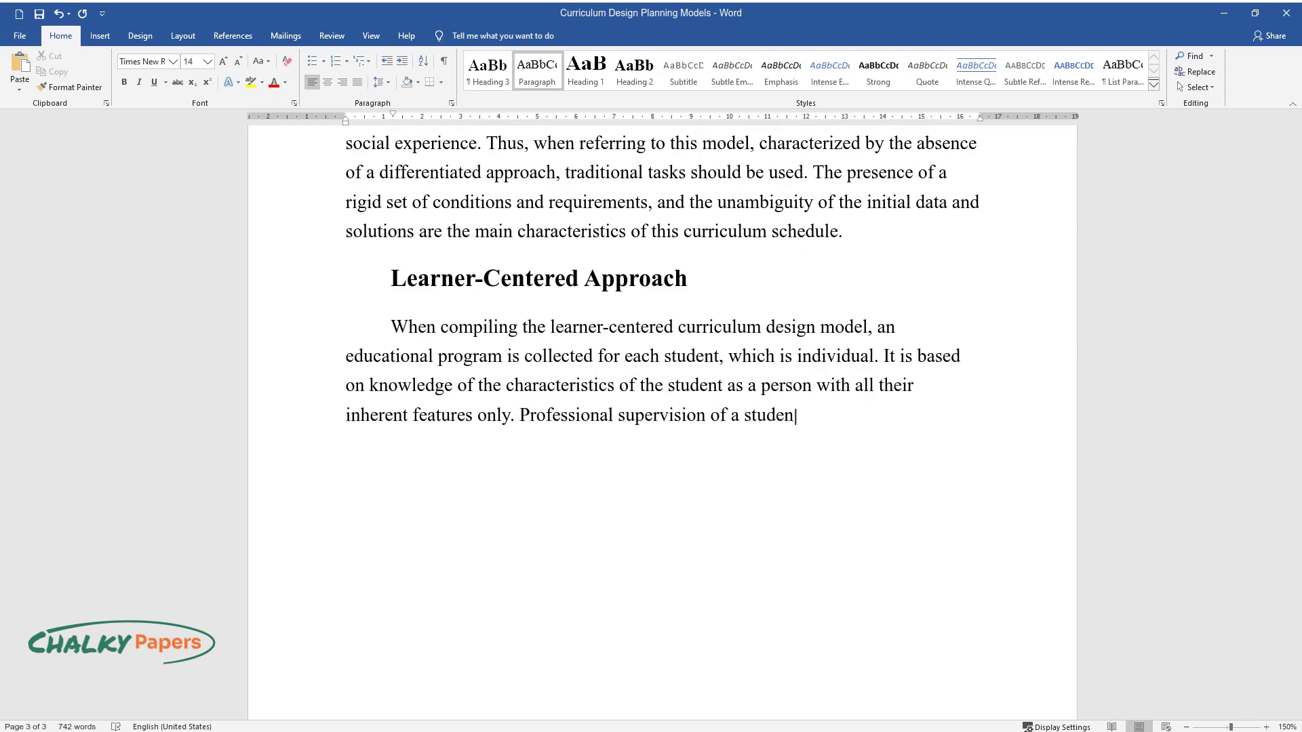
type("t should be made out of an individua")
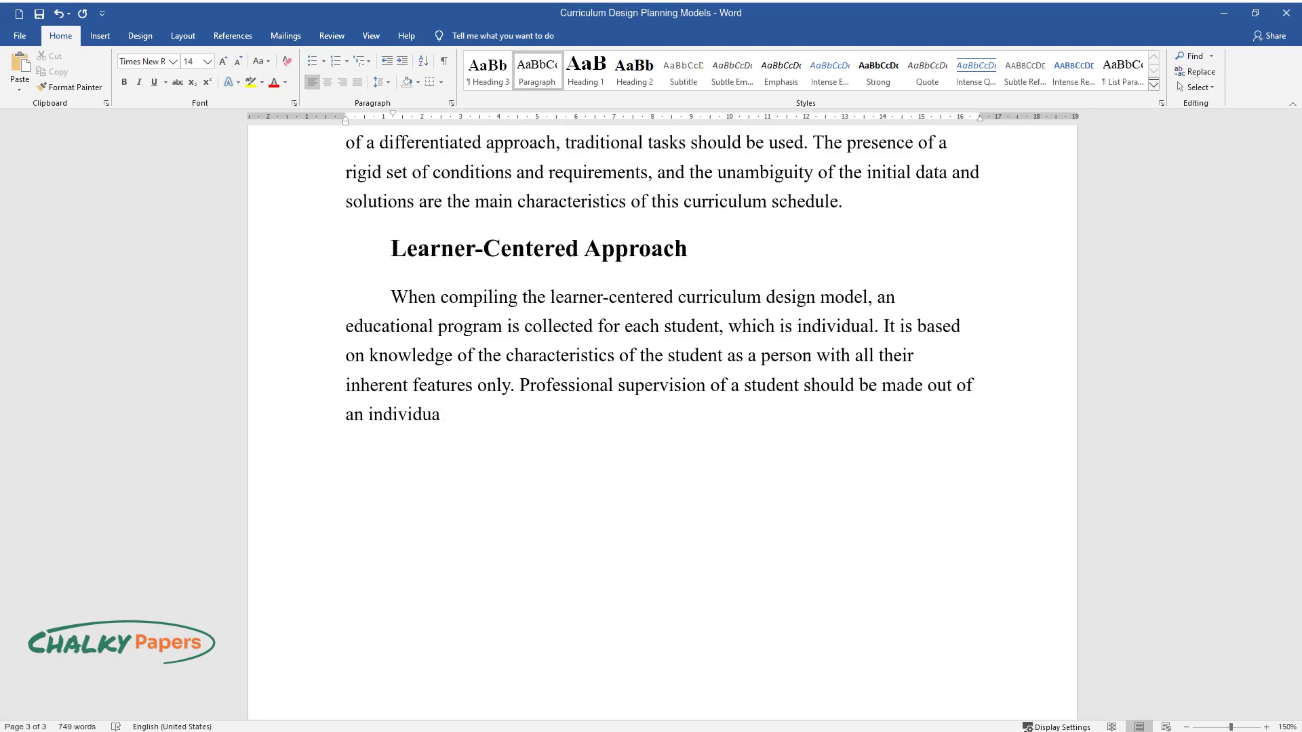
type("l map of his cognitive and mental de")
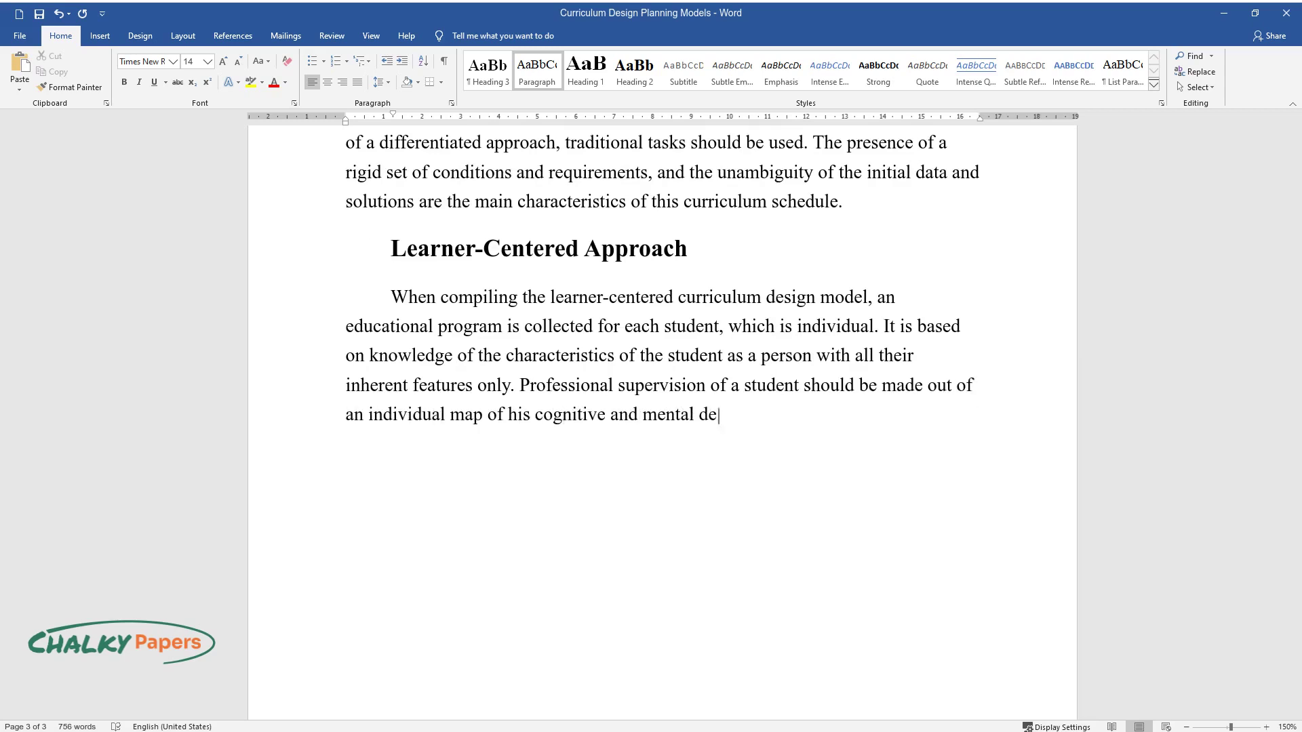
type("velopment and serve as the primary do")
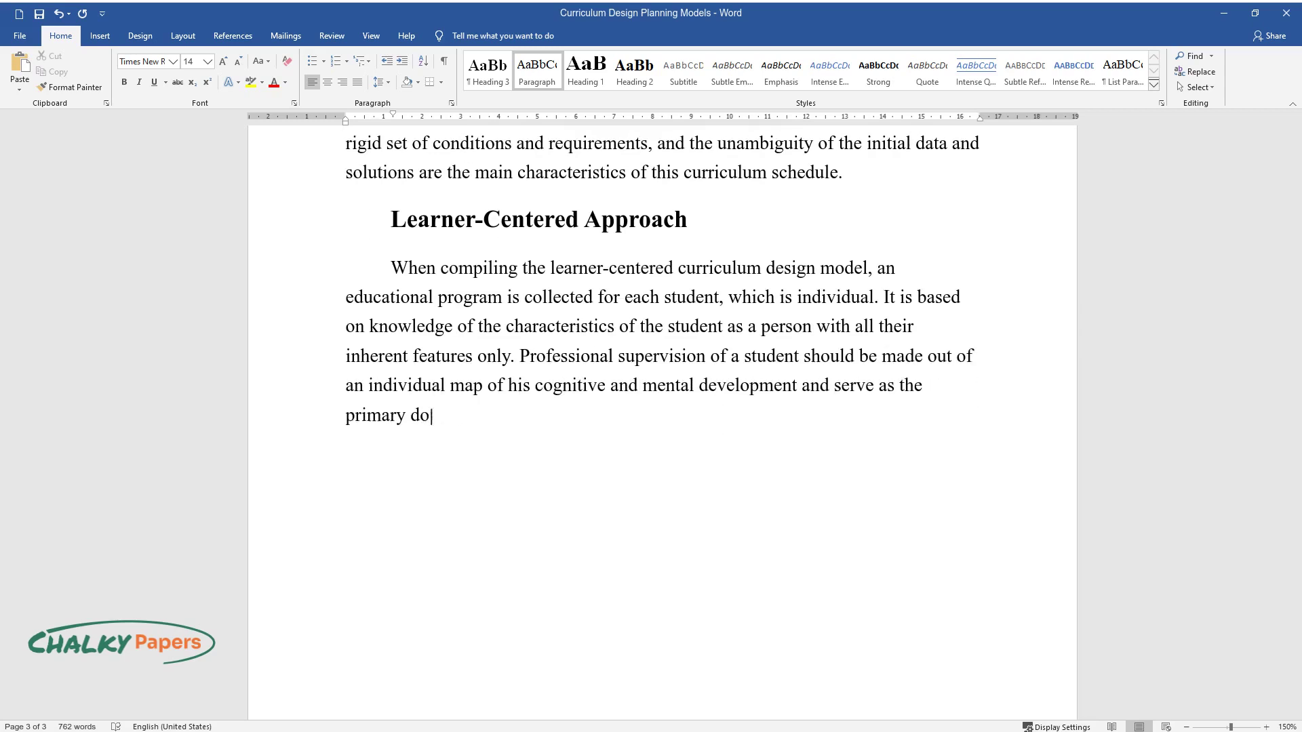
type("cument for determining differentiate")
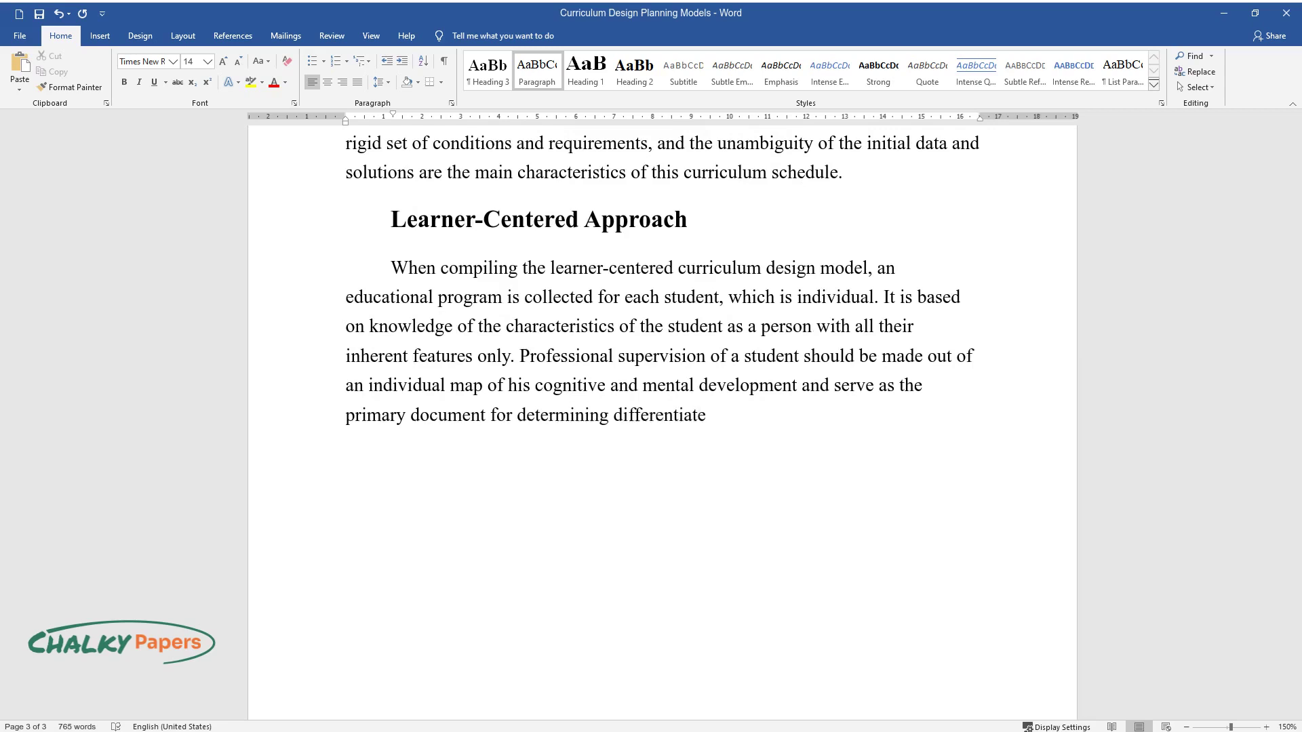
type("d forms of learning. When drawing up ")
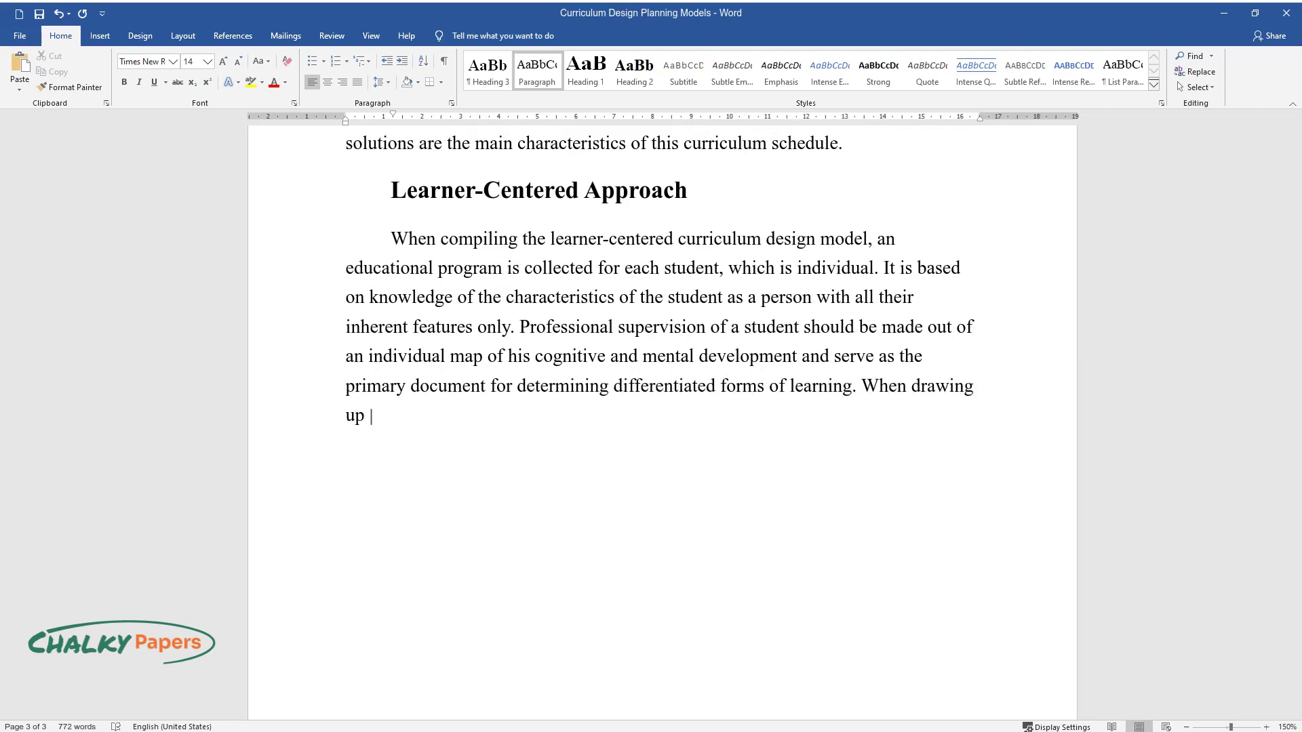
type("a curriculum, conditions are provide")
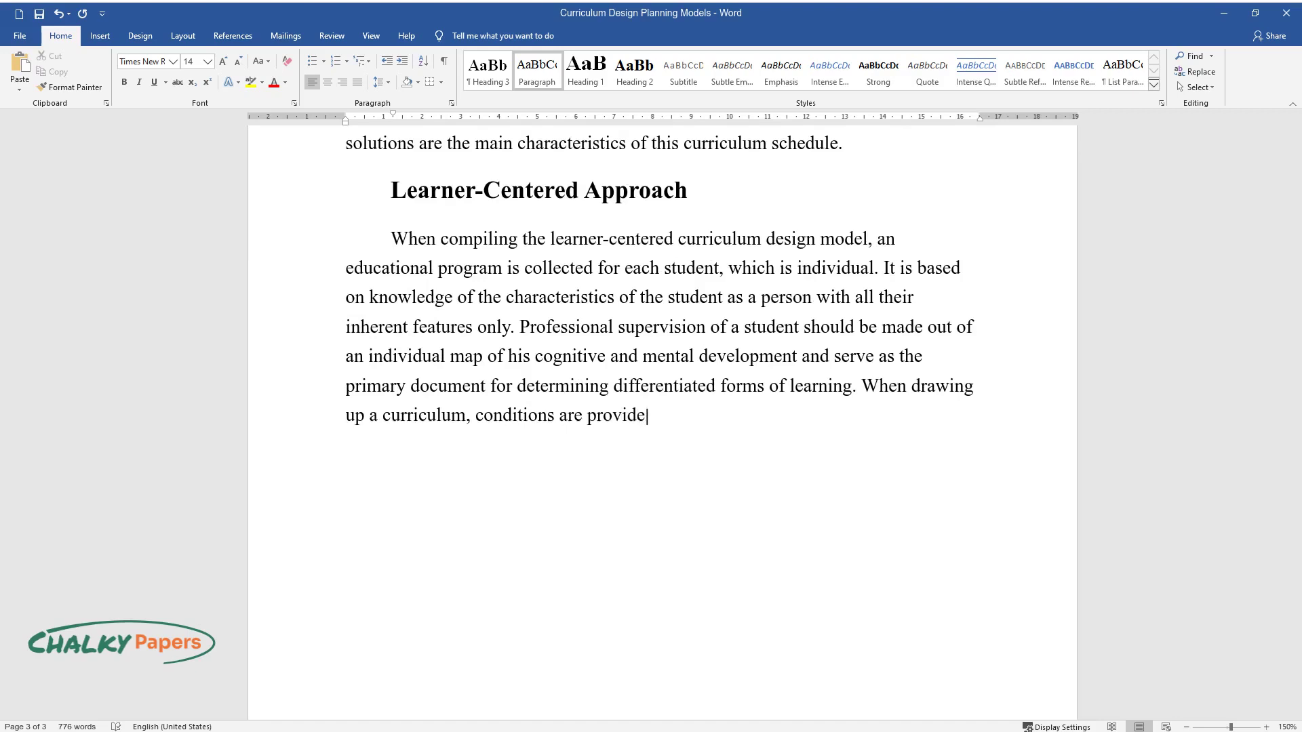
type("d for the students to get to know th")
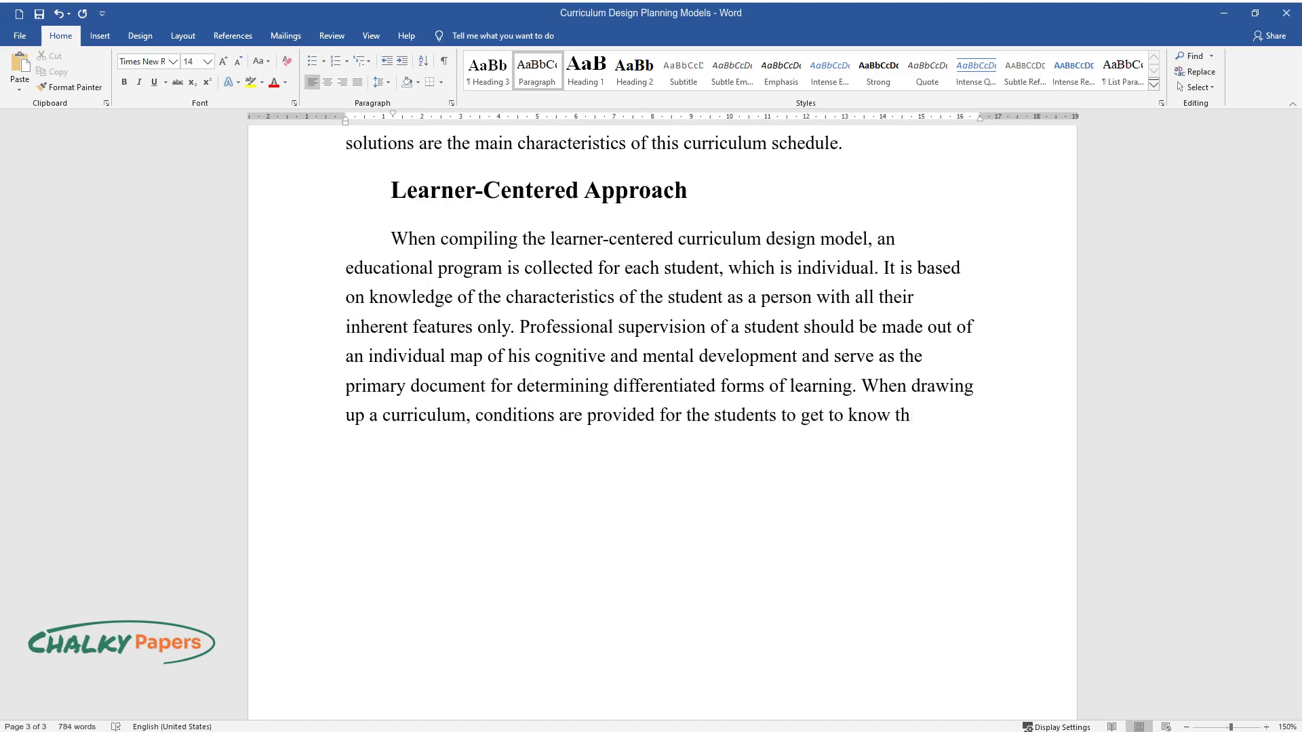
type("emselves better.")
Add the 'Problem-Centered Approach' subheading and begin its paragraph with 'When creating a problem-centered curriculum design model…'
key("Return")
type("P")
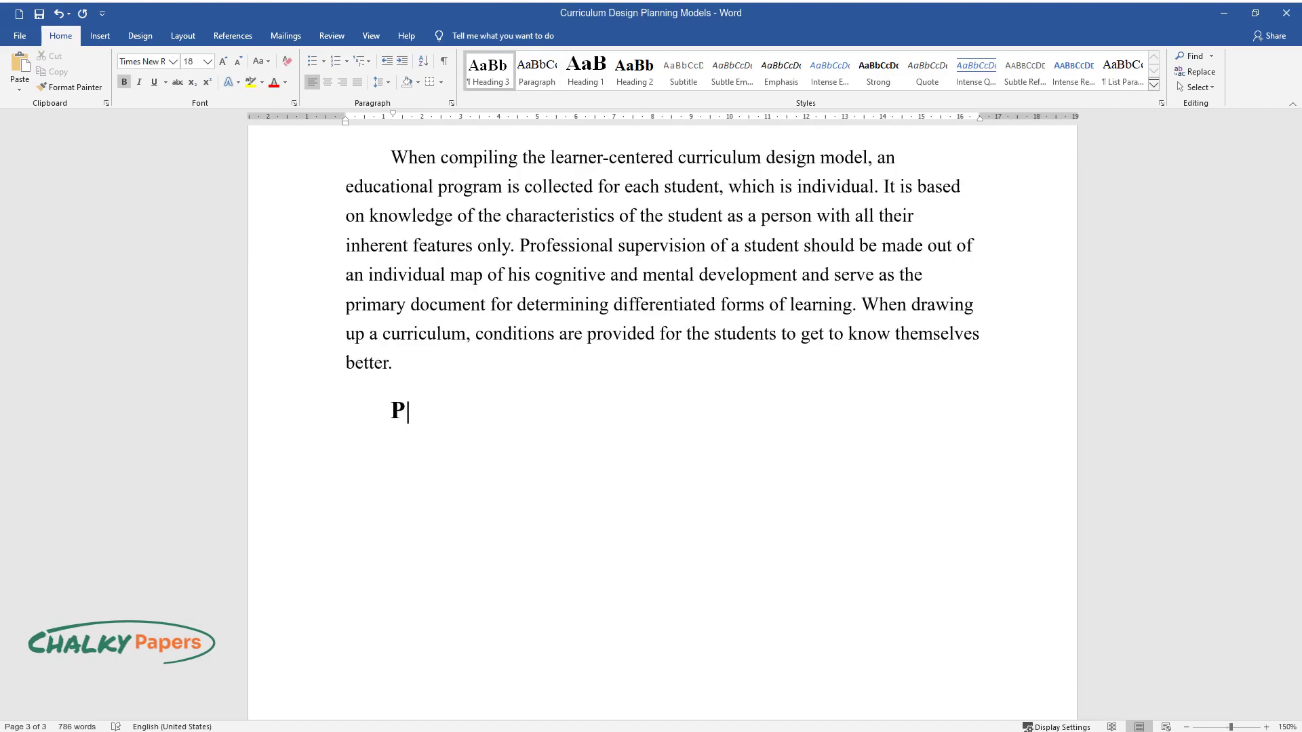
type("roblem-Centered Approach")
key("Return")
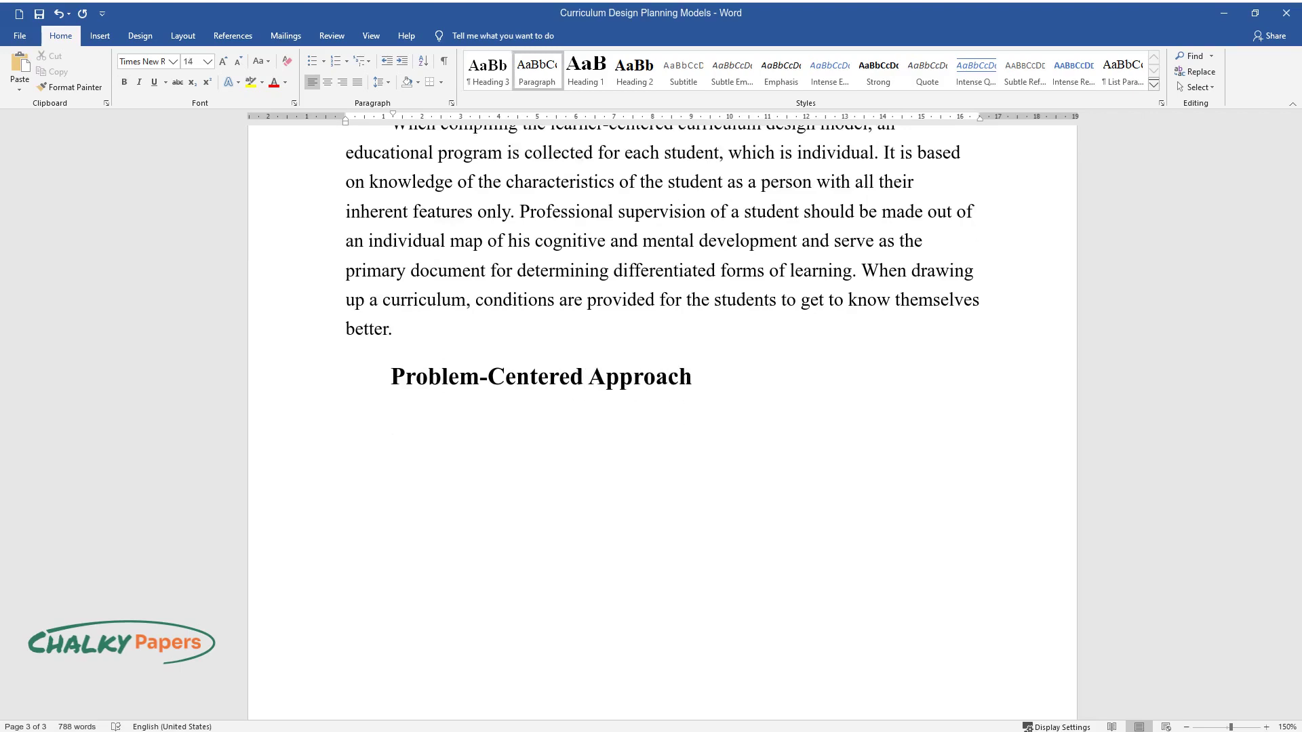
type("When creating")
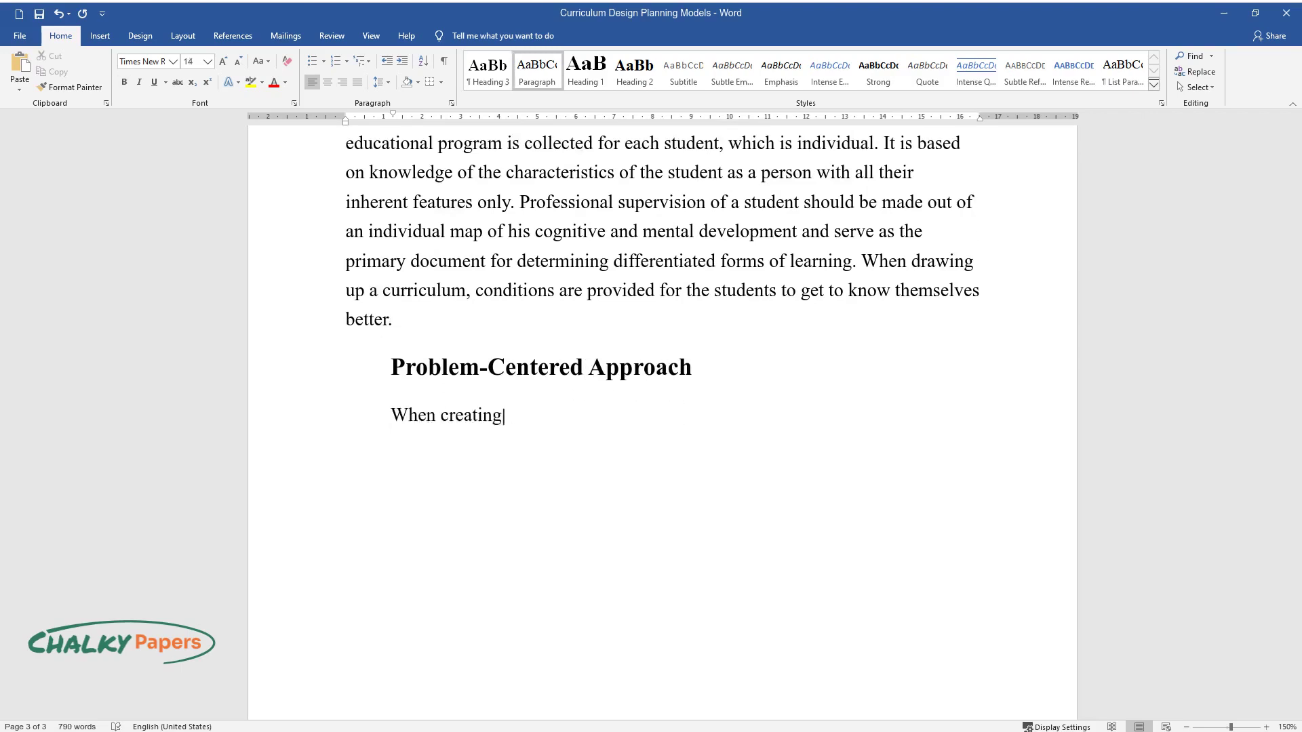
type(" a problem-centered curriculum desig")
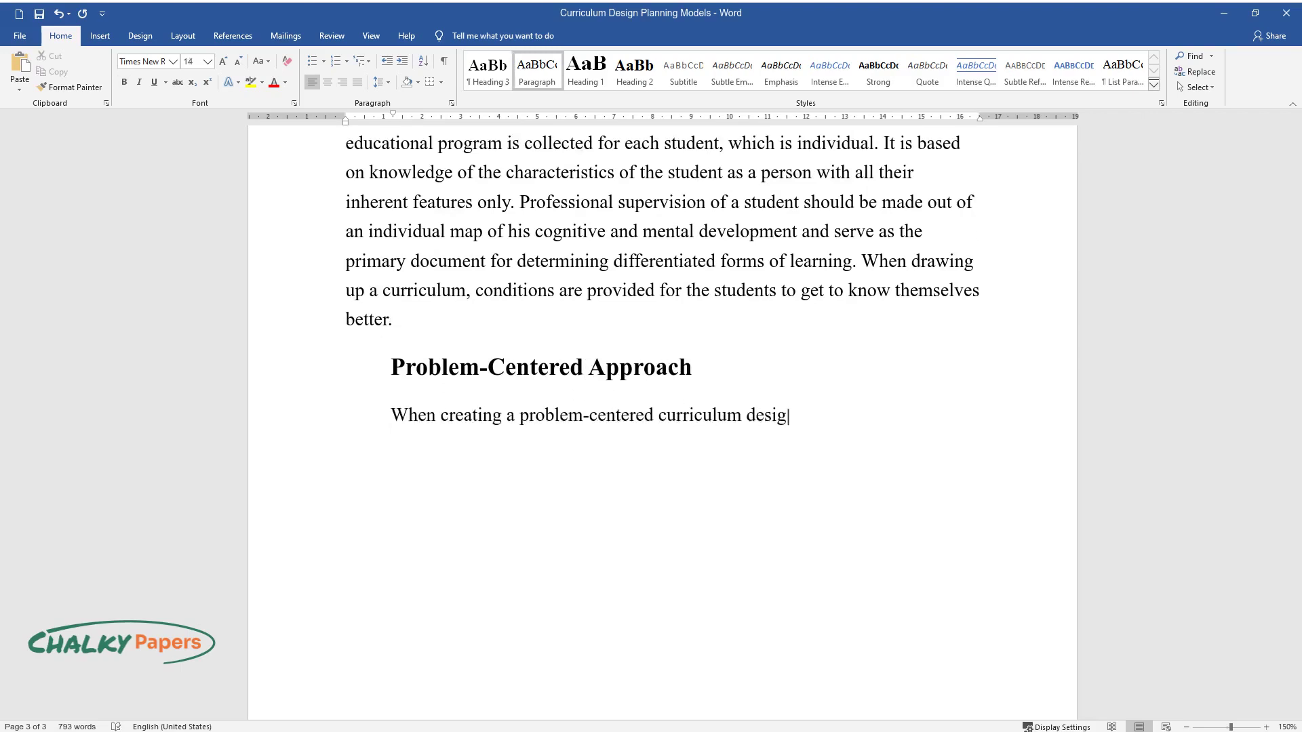
type("n model, it is necessary to organize")
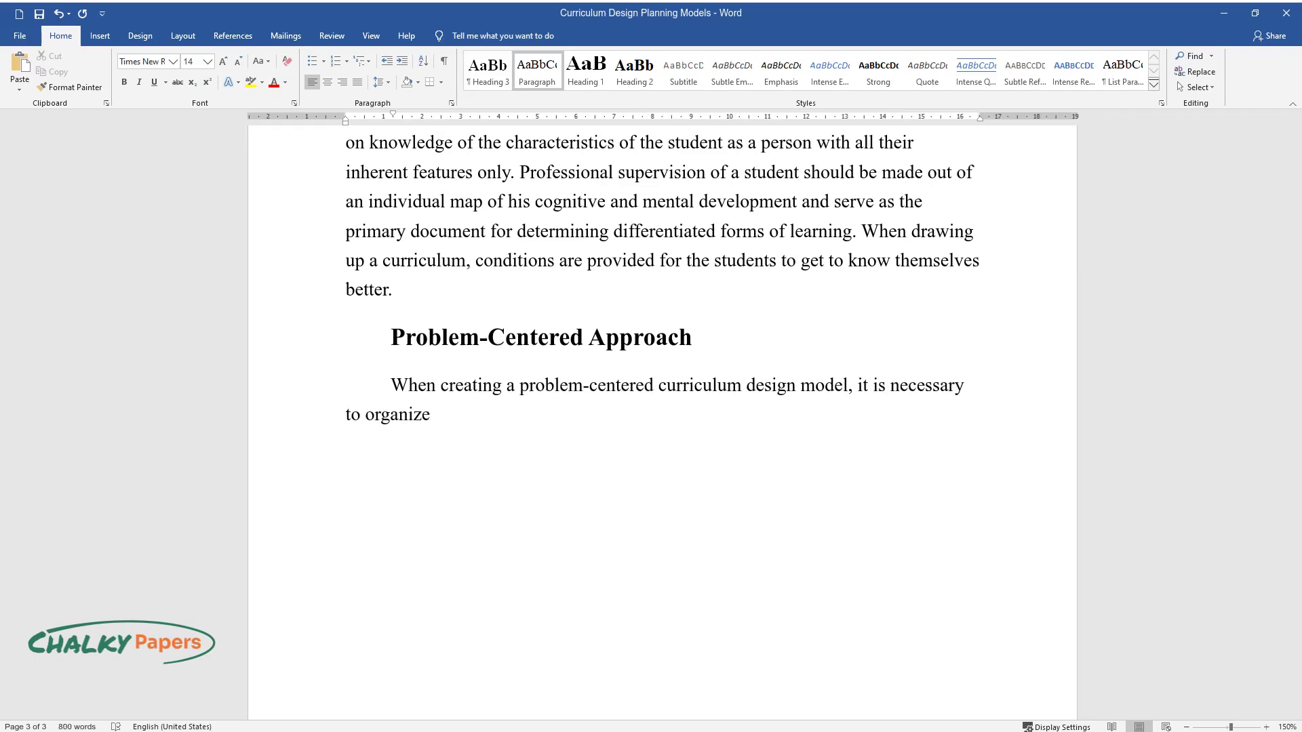
type(" the educational process to aim at an")
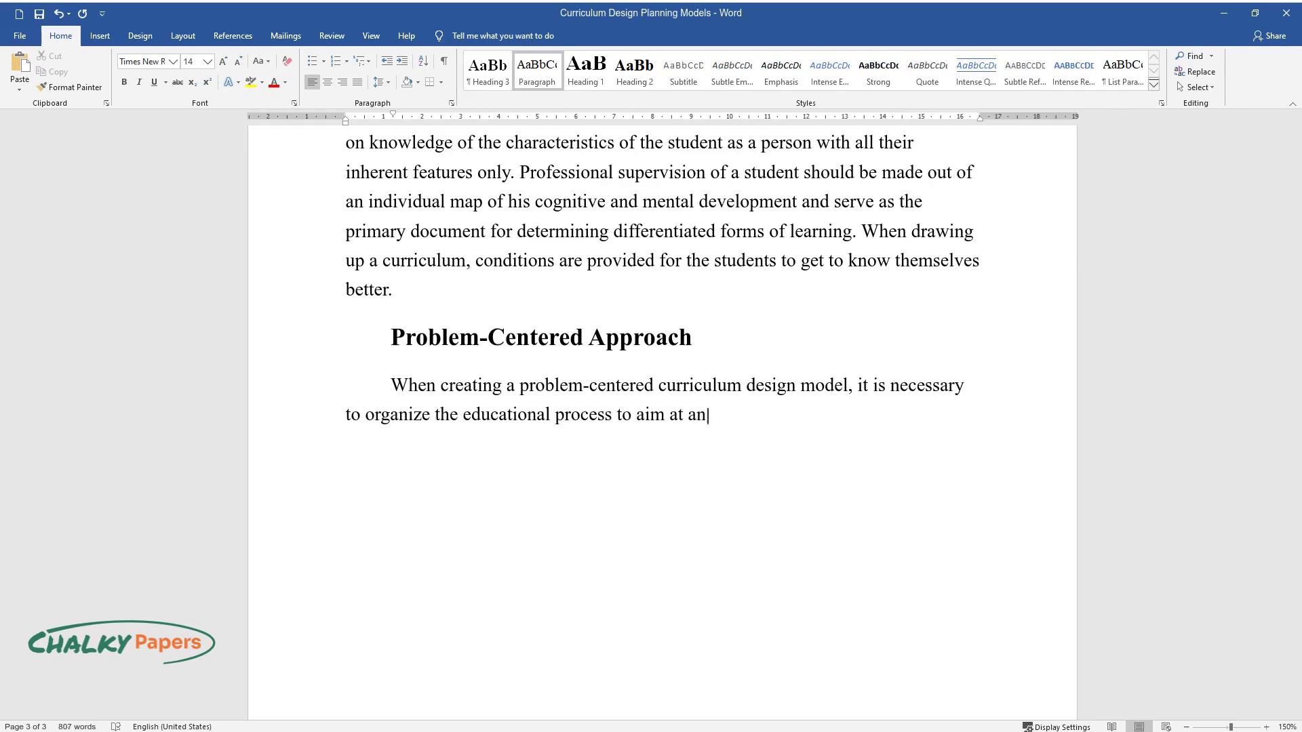
type(" independent, active solution to the ")
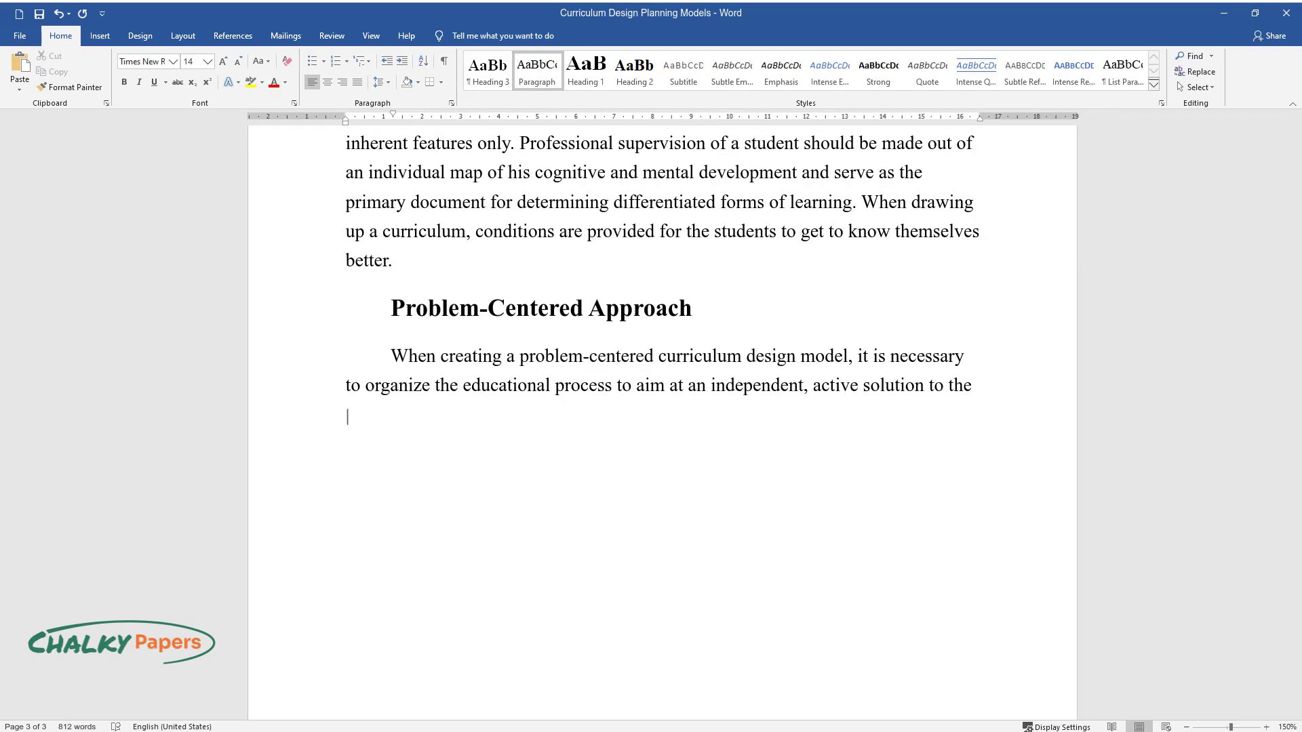
type("problem situation set by the teacher")
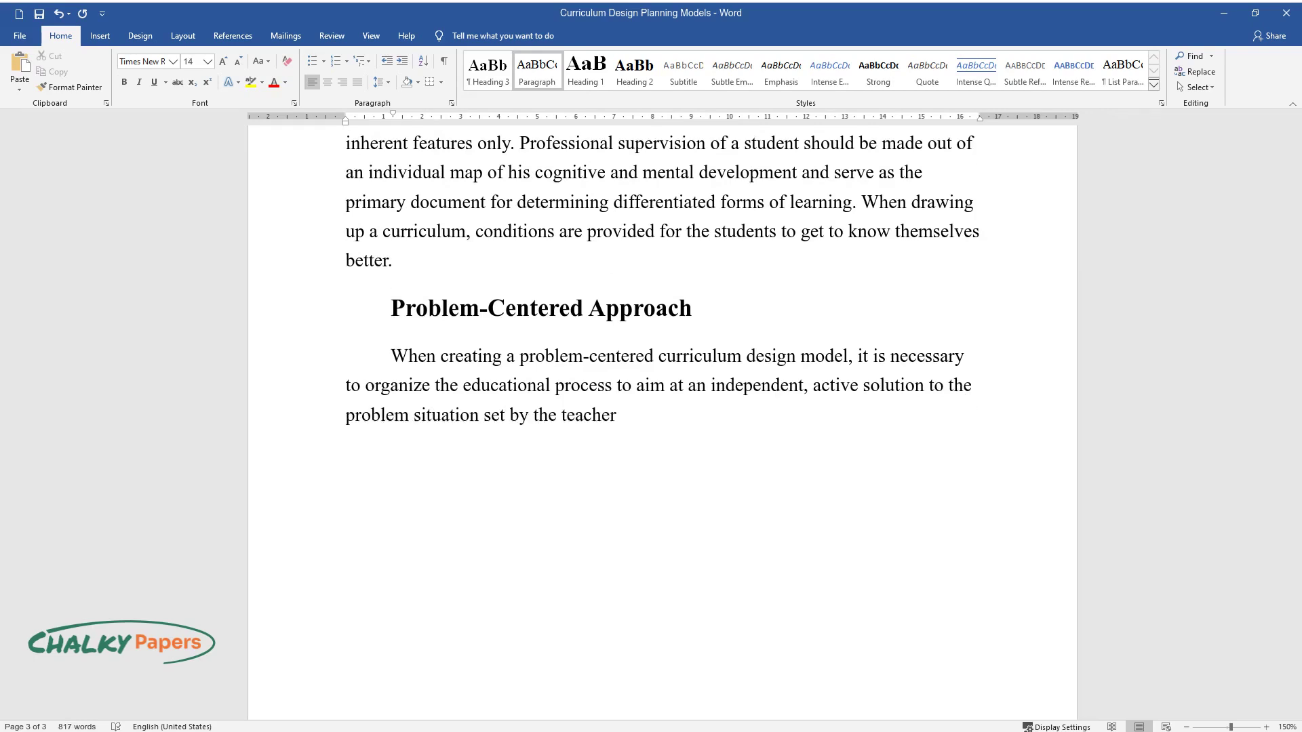
type(". The problem as a principle of lear")
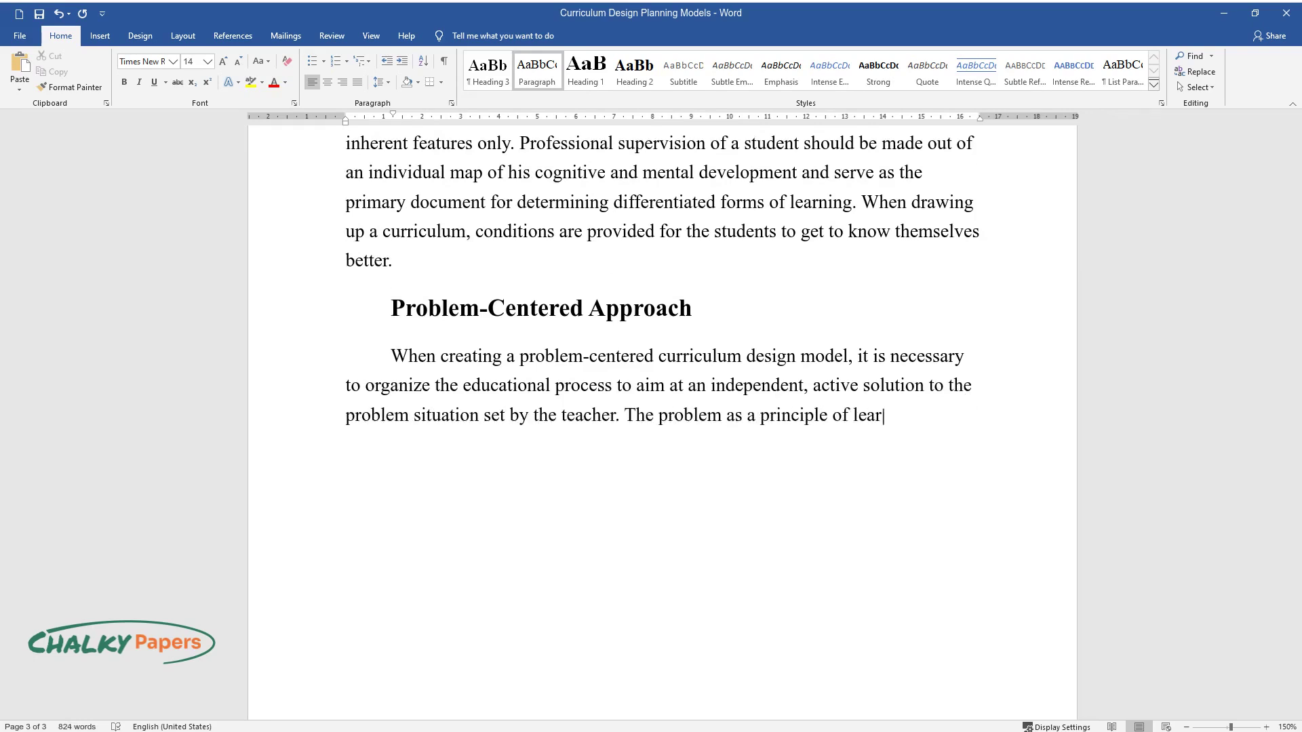
type("ning requires a particular organizati")
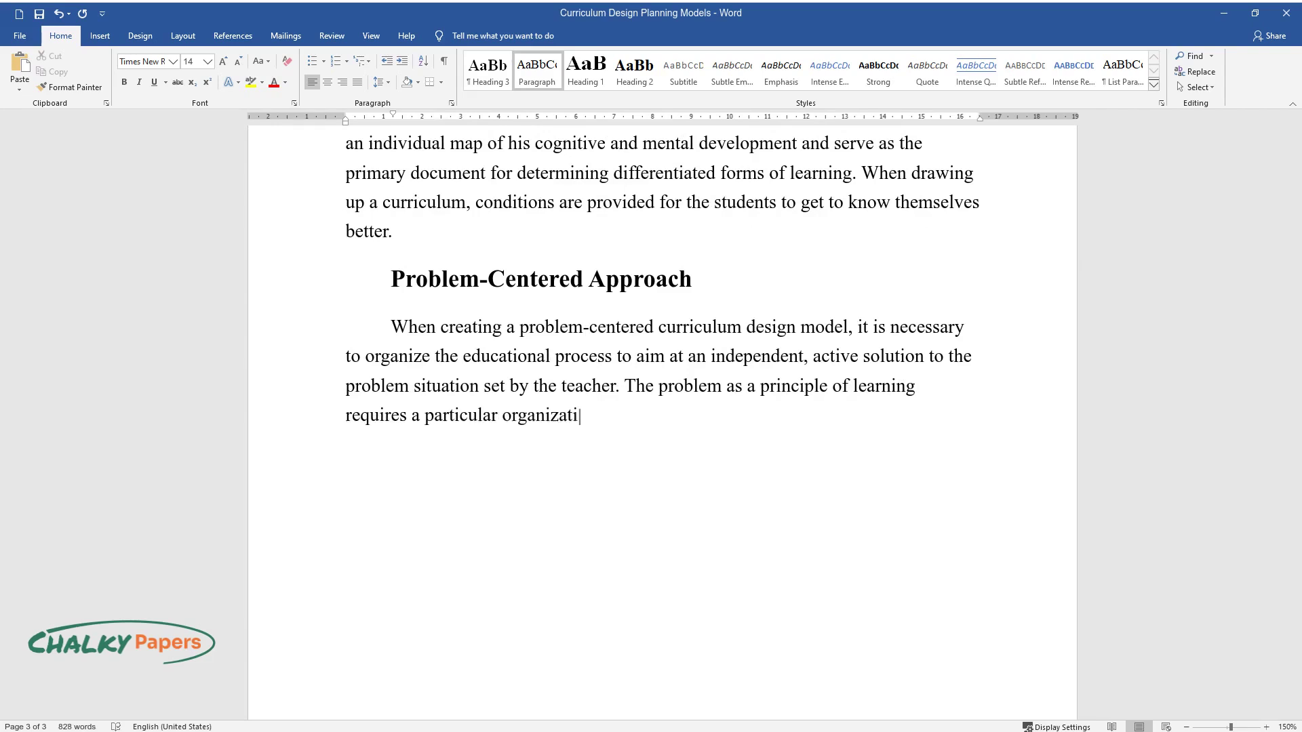
type("on of knowledge. It dictates a uniqu")
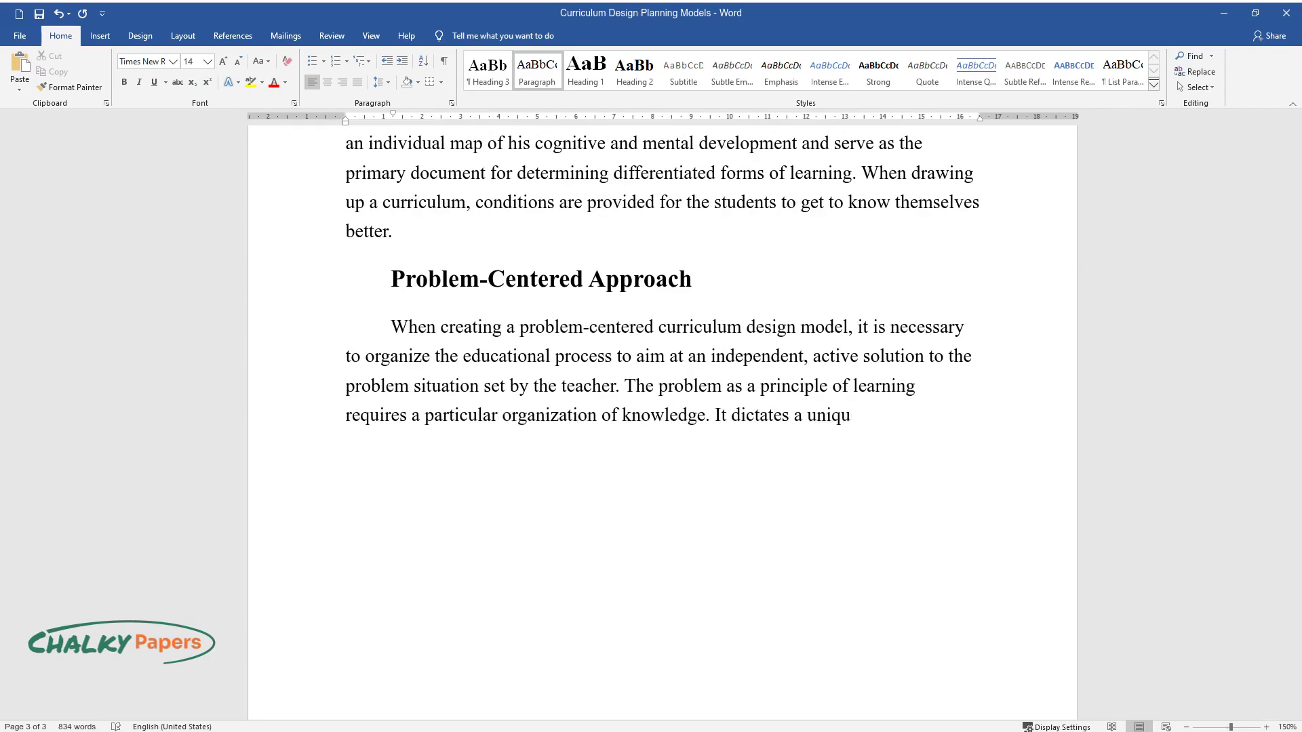
type("e method of mastering the material “")
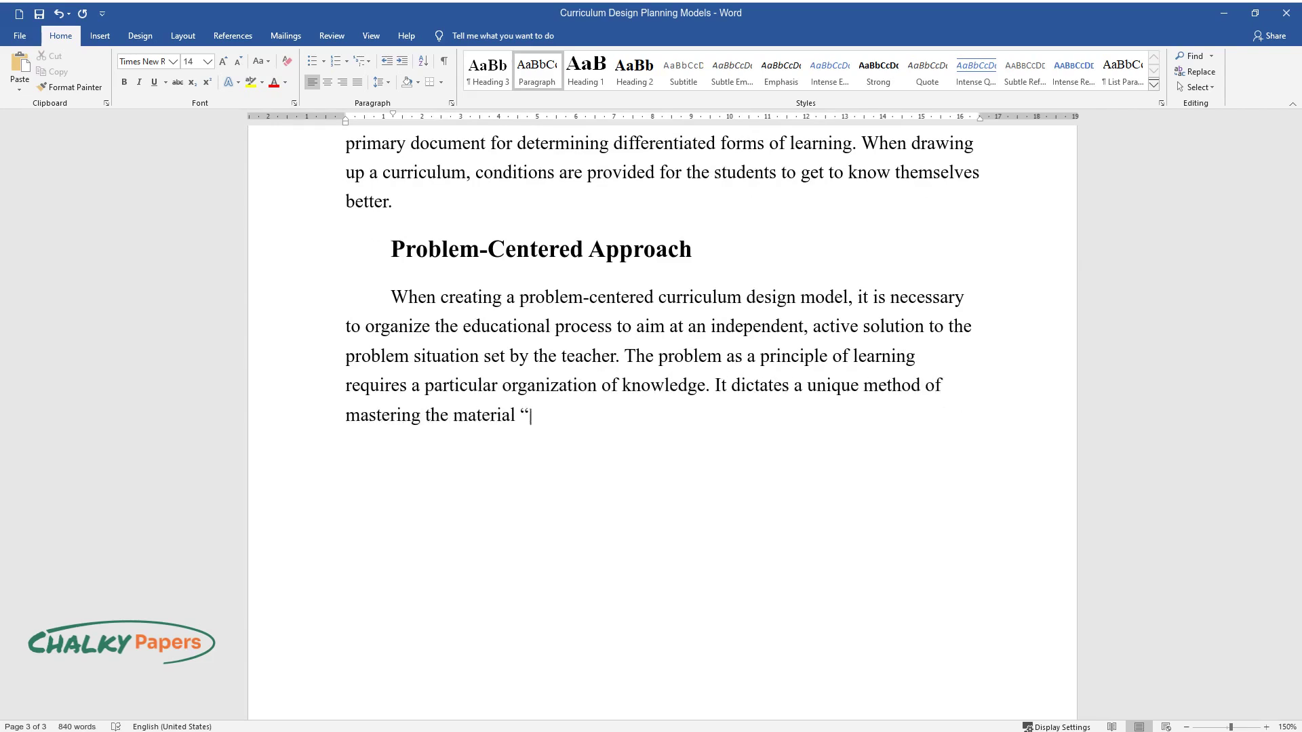
type("through the mental actions of the stu")
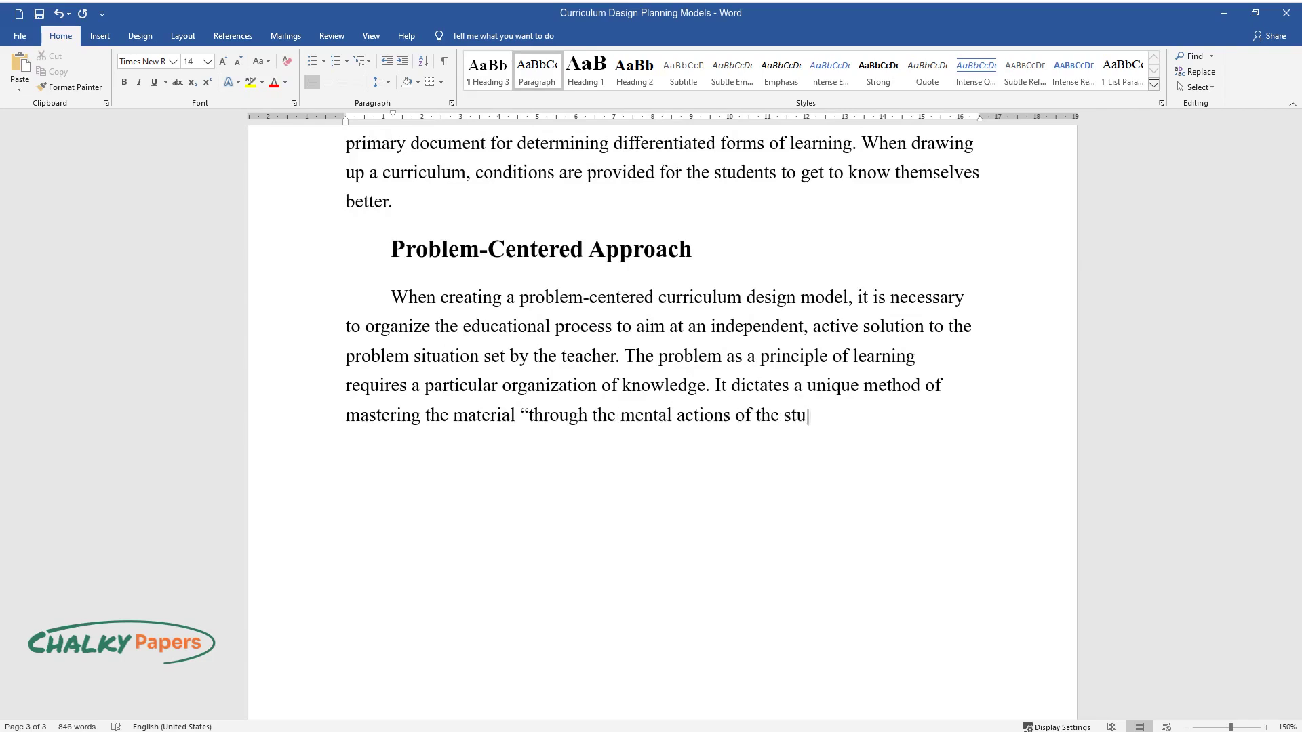
type("dent to search for this information”")
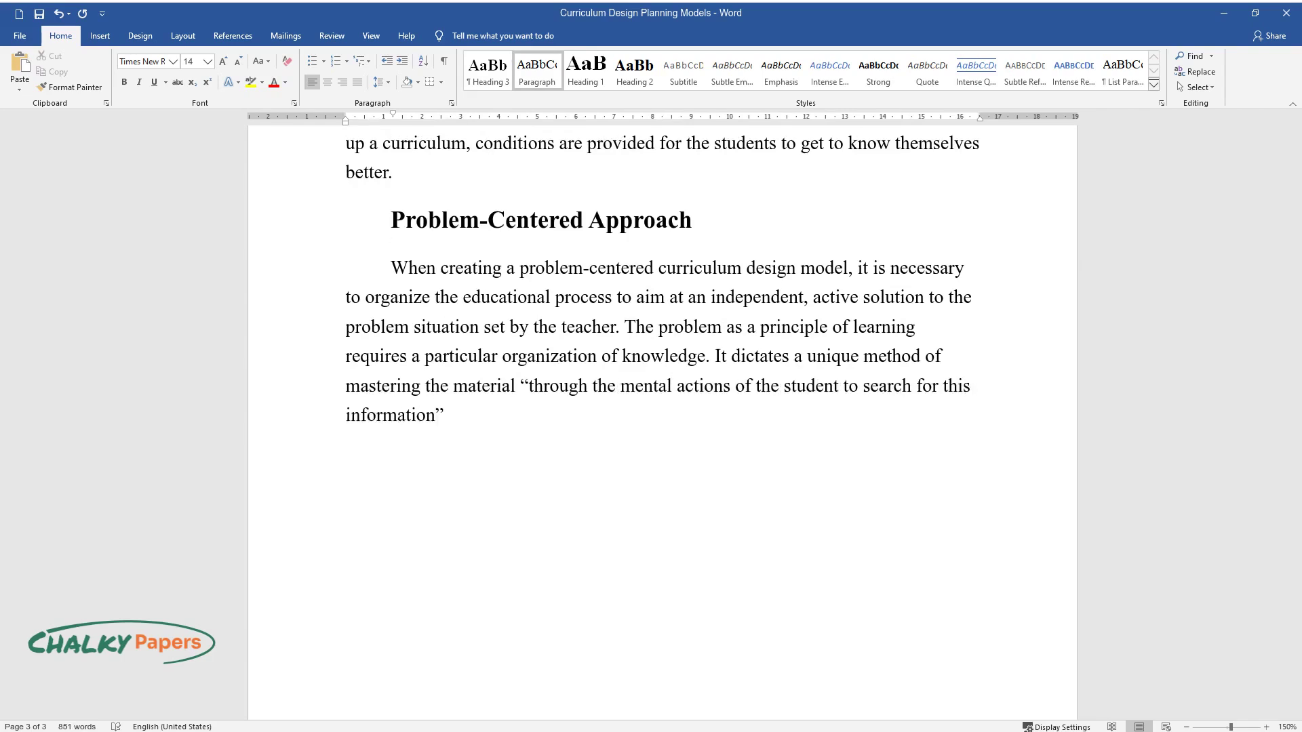
type(". Solving a problem requires student")
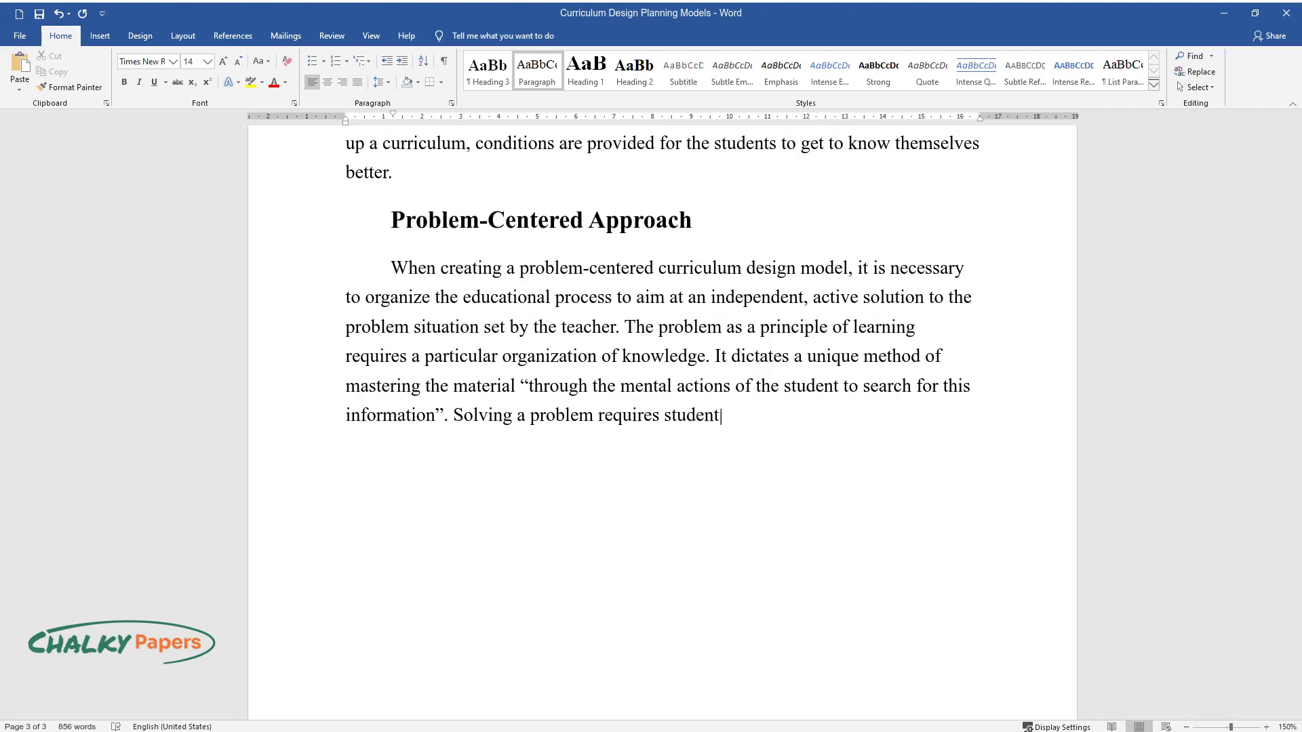
type("s to have an initial amount of knowle")
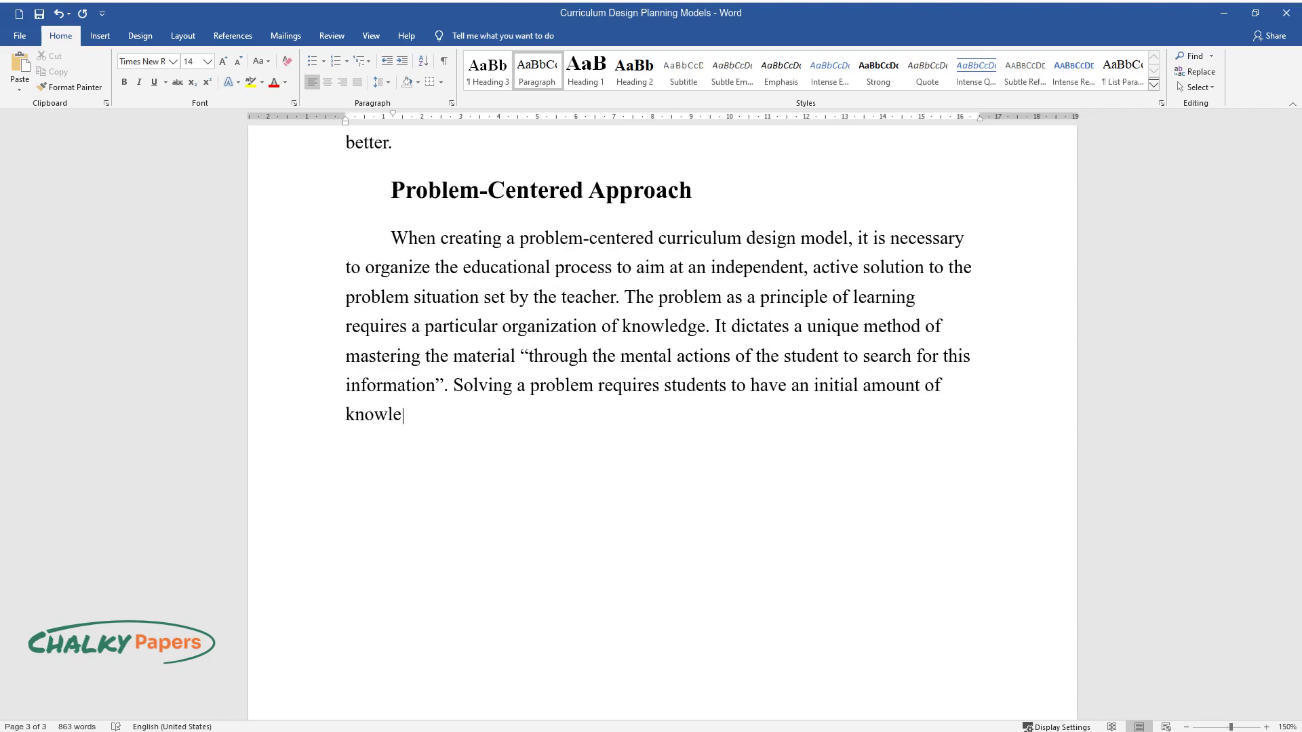
type("dge. It will be impossible to solve")
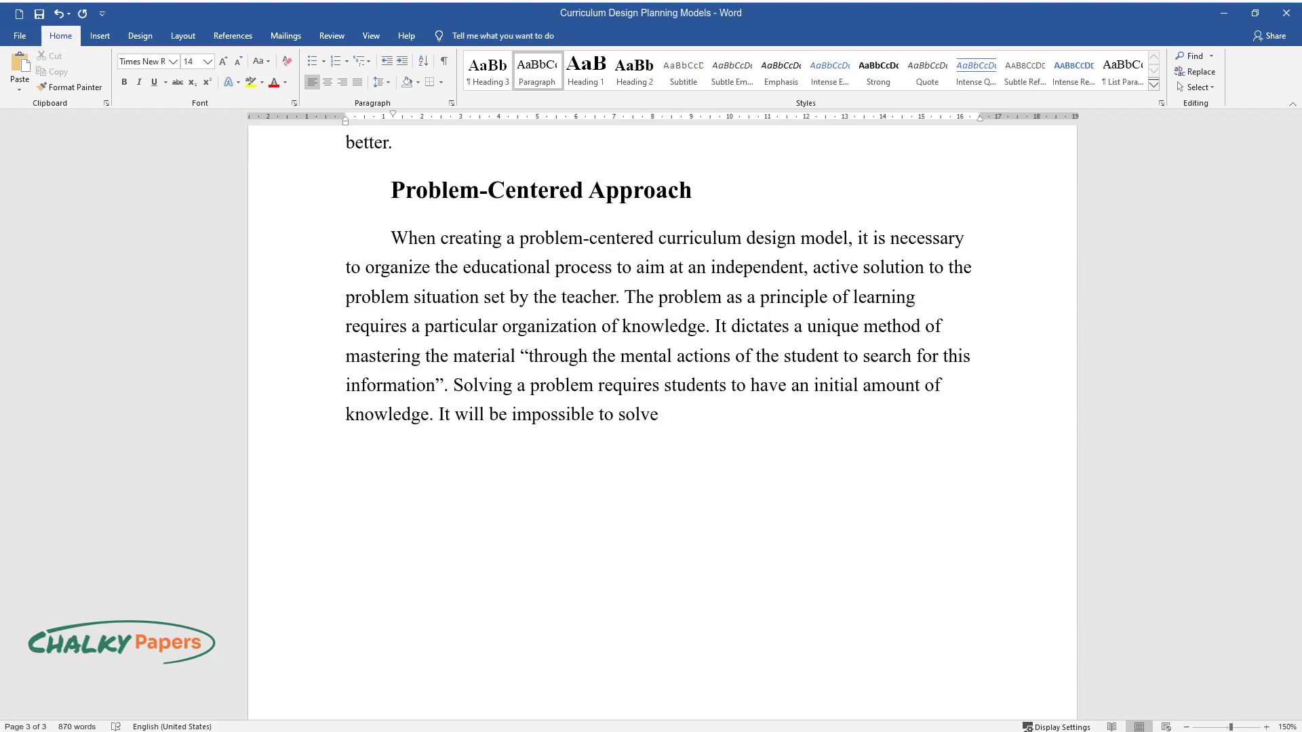
type(" the problem without it, which also n")
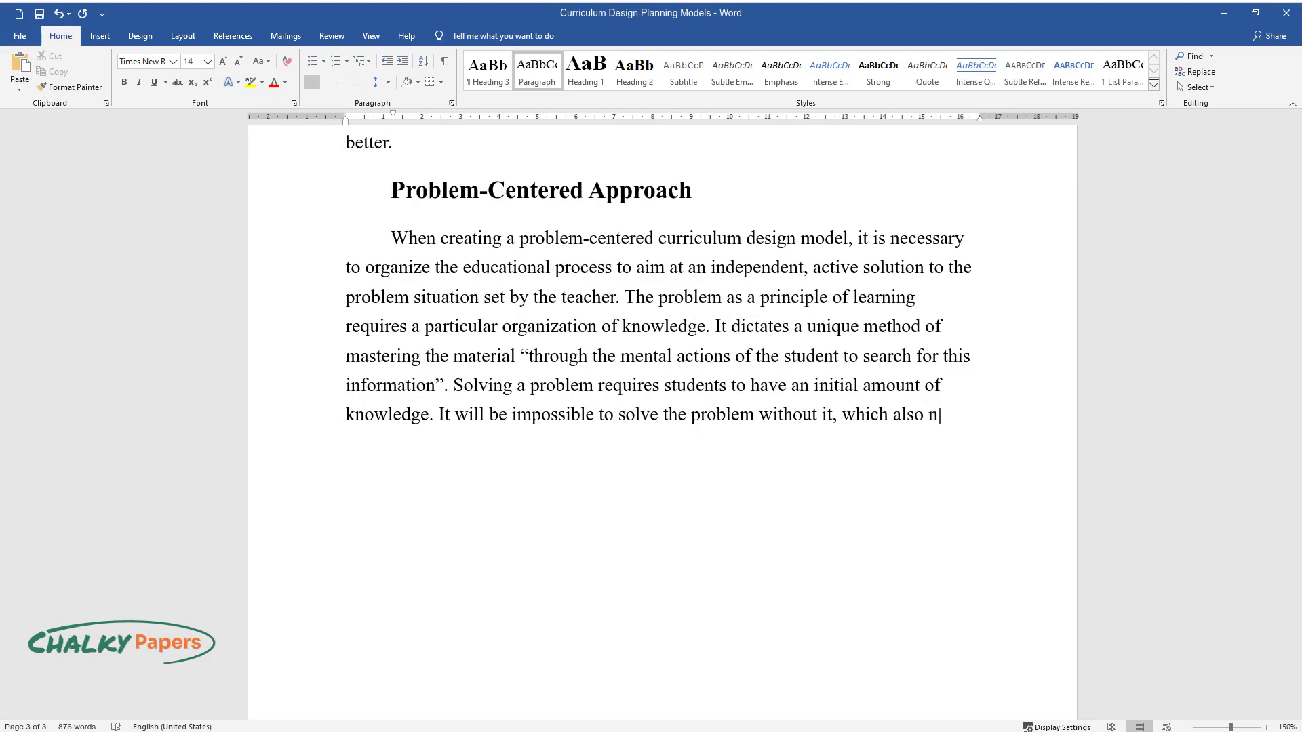
type("eeds to be considered when drawing up")
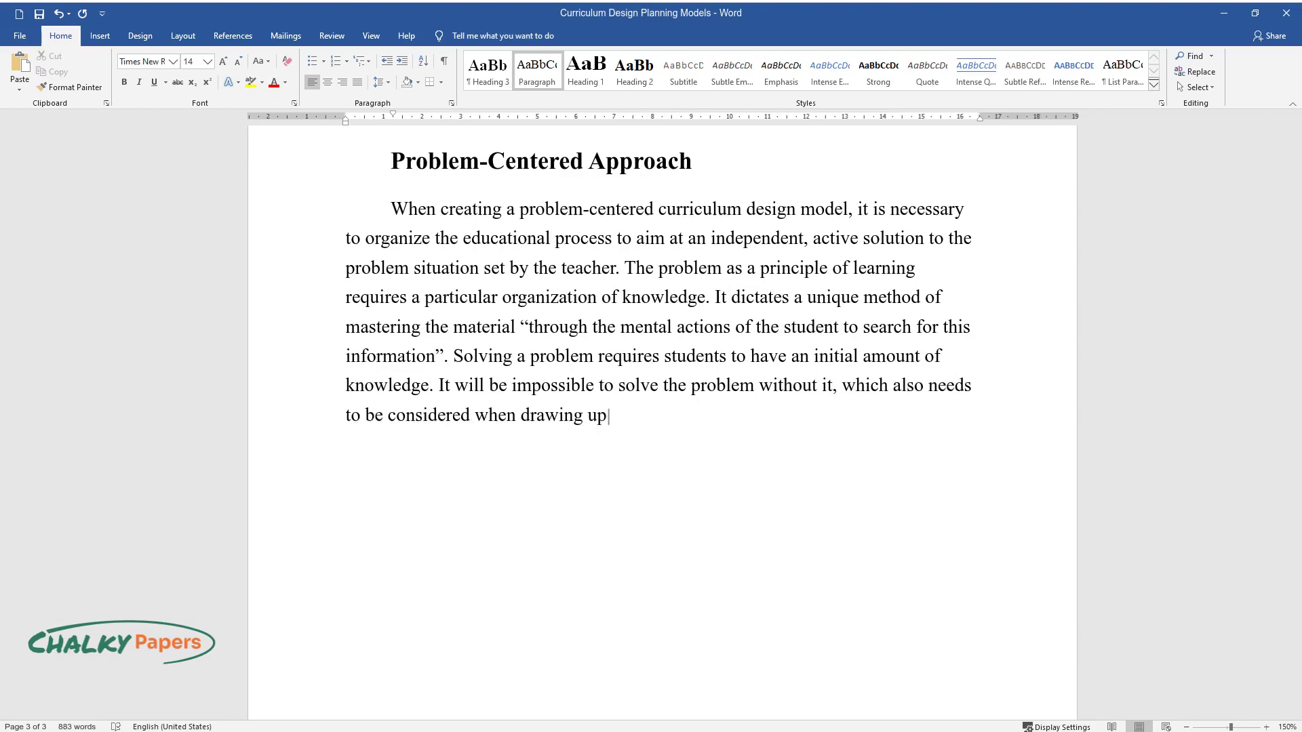
type(" a schedule.")
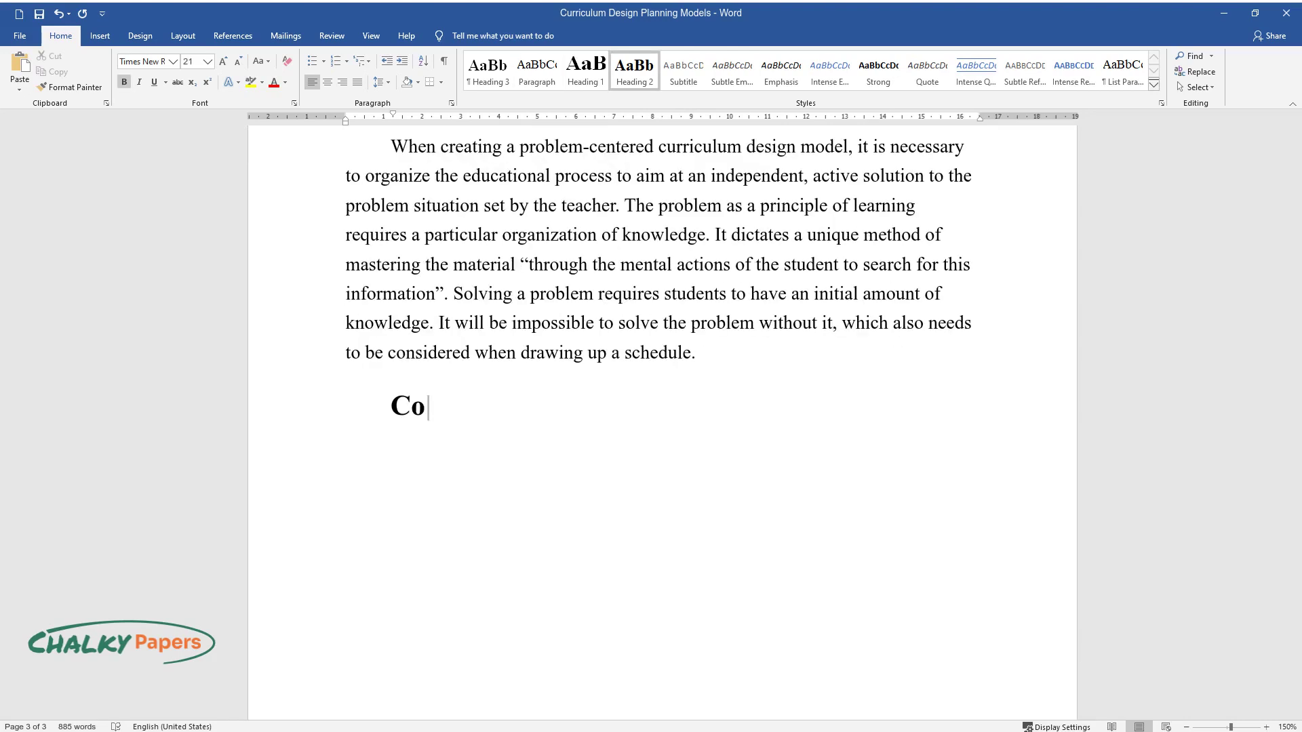
Complete the 'Conclusion' heading and start its paragraph with 'In drawing up educational programs, it is necessary…'
type("nclusion")
key("Return")
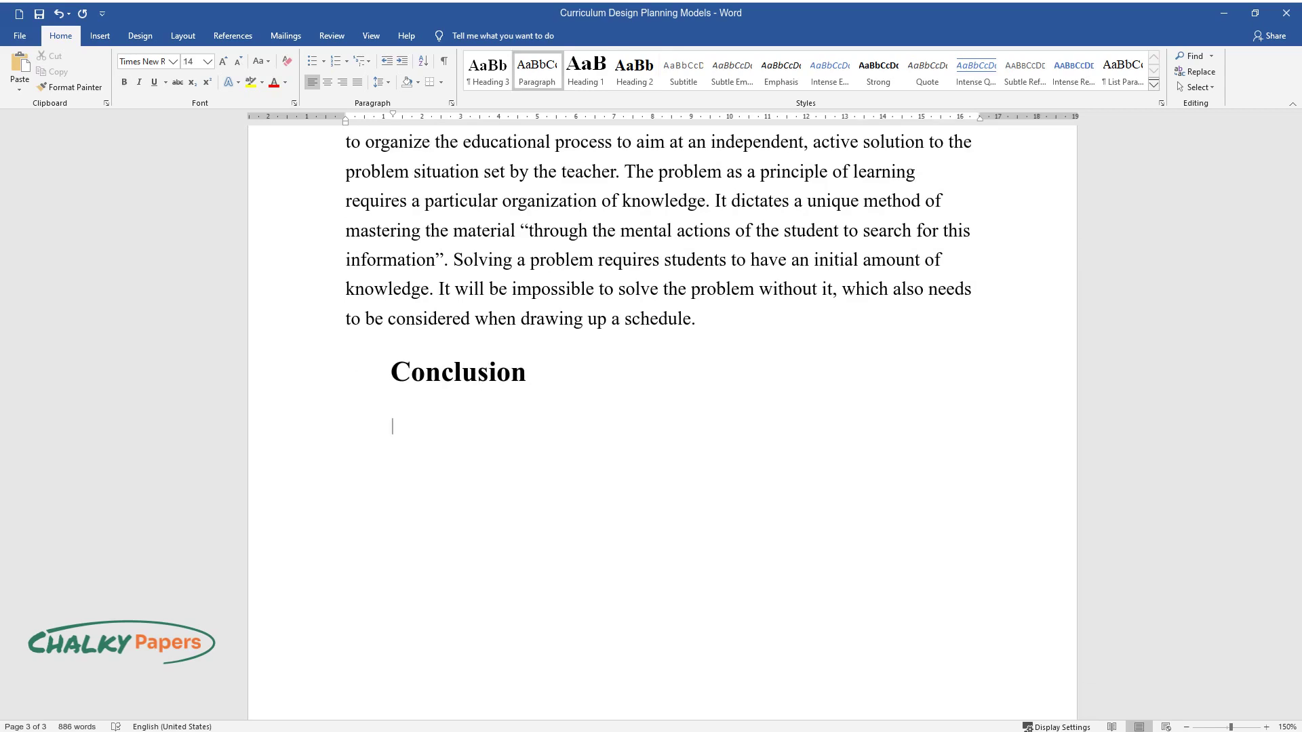
type("In drawing up educational prog")
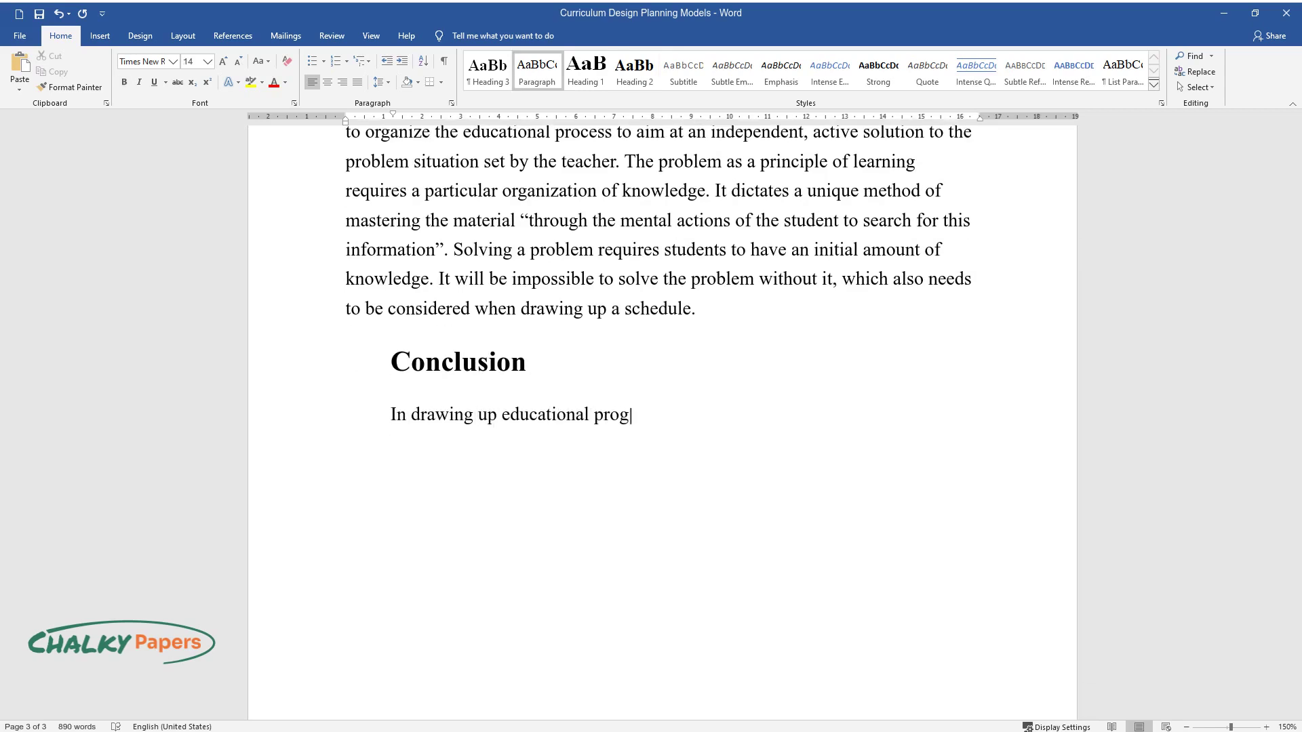
type("rams, it is necessary to consider")
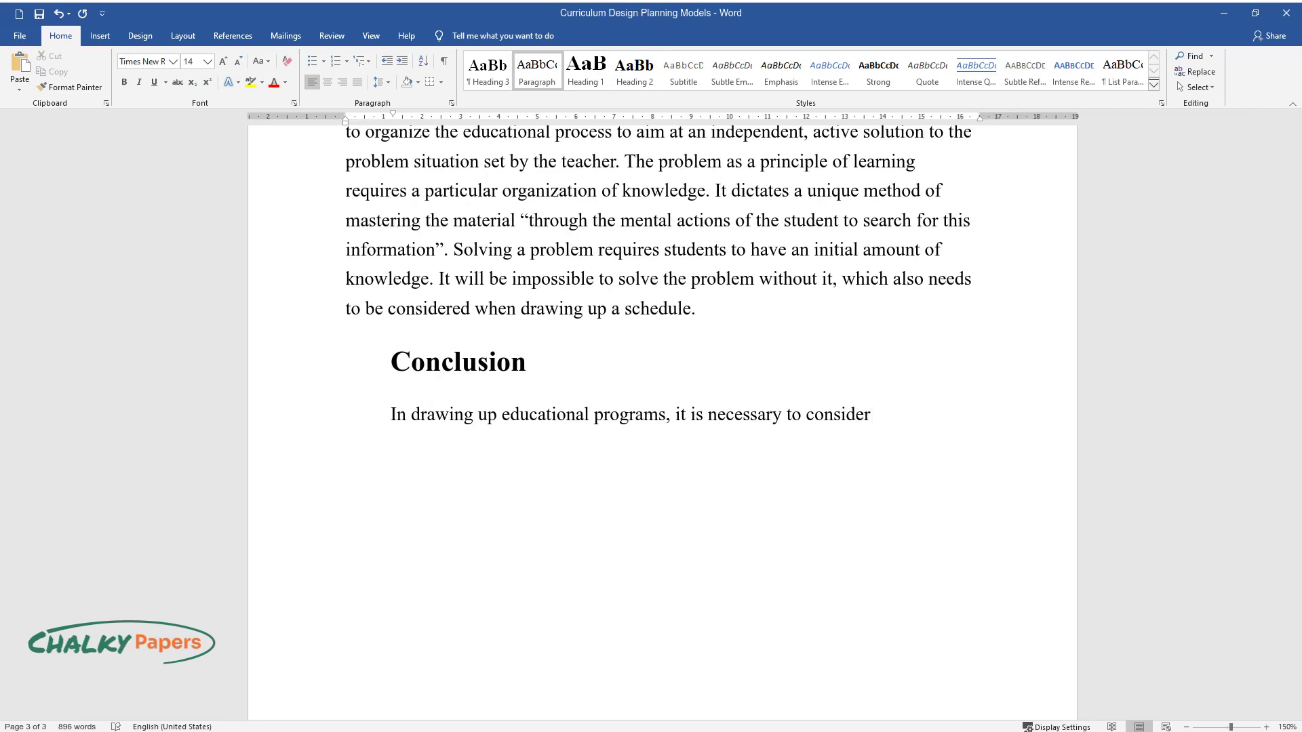
type(" the feasibility ")
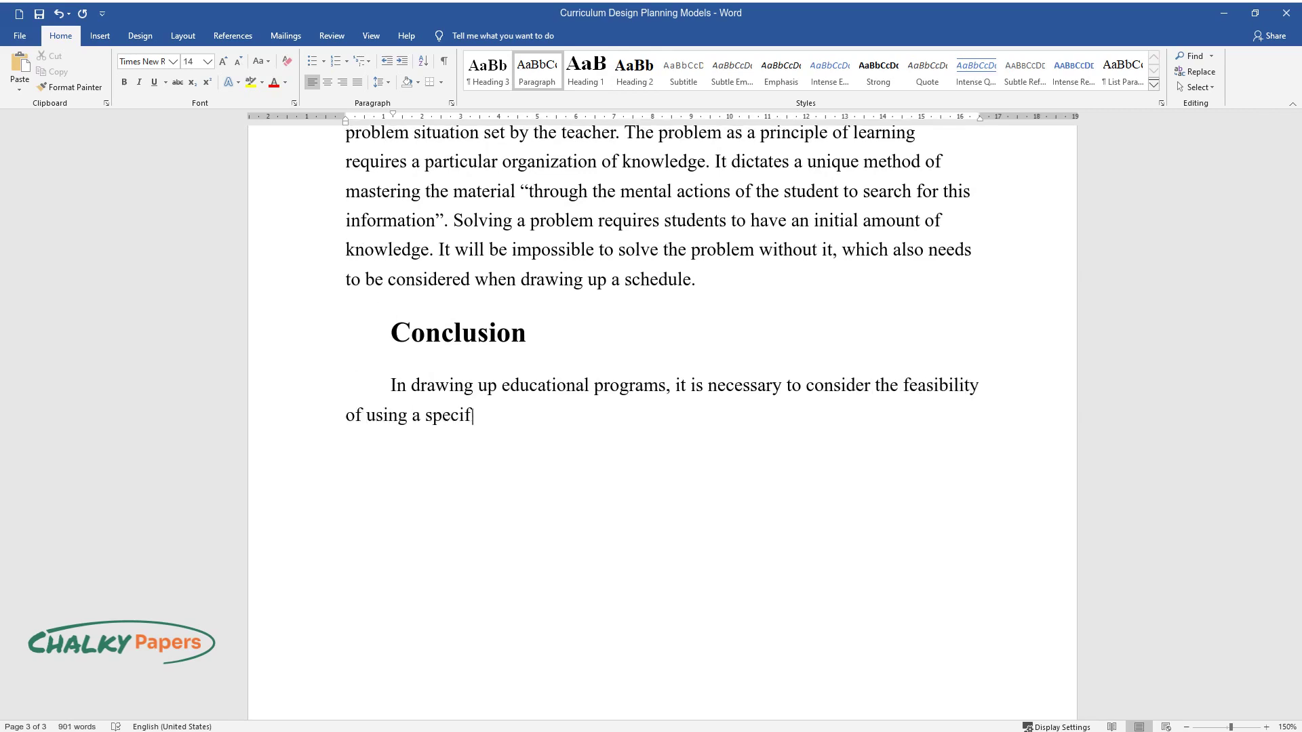
type("of using a specific form of work for different subj")
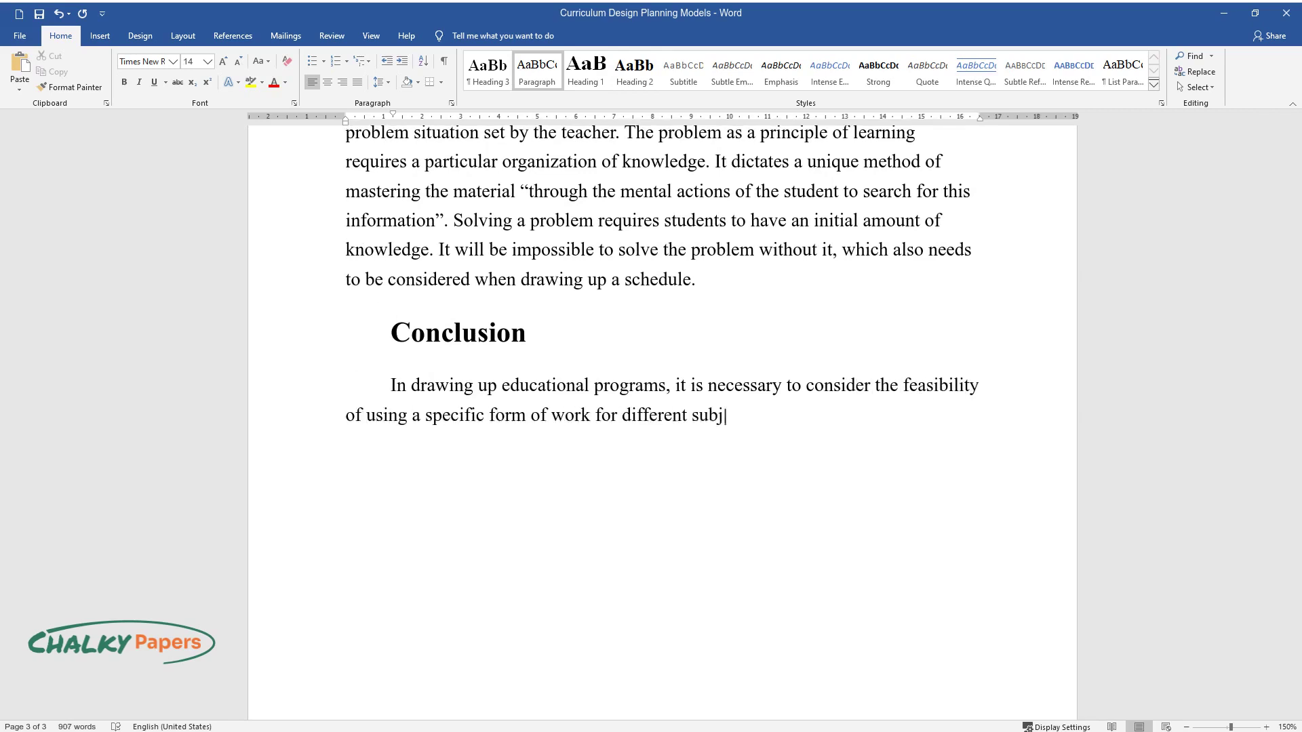
type("ects. To design a curriculum, it i")
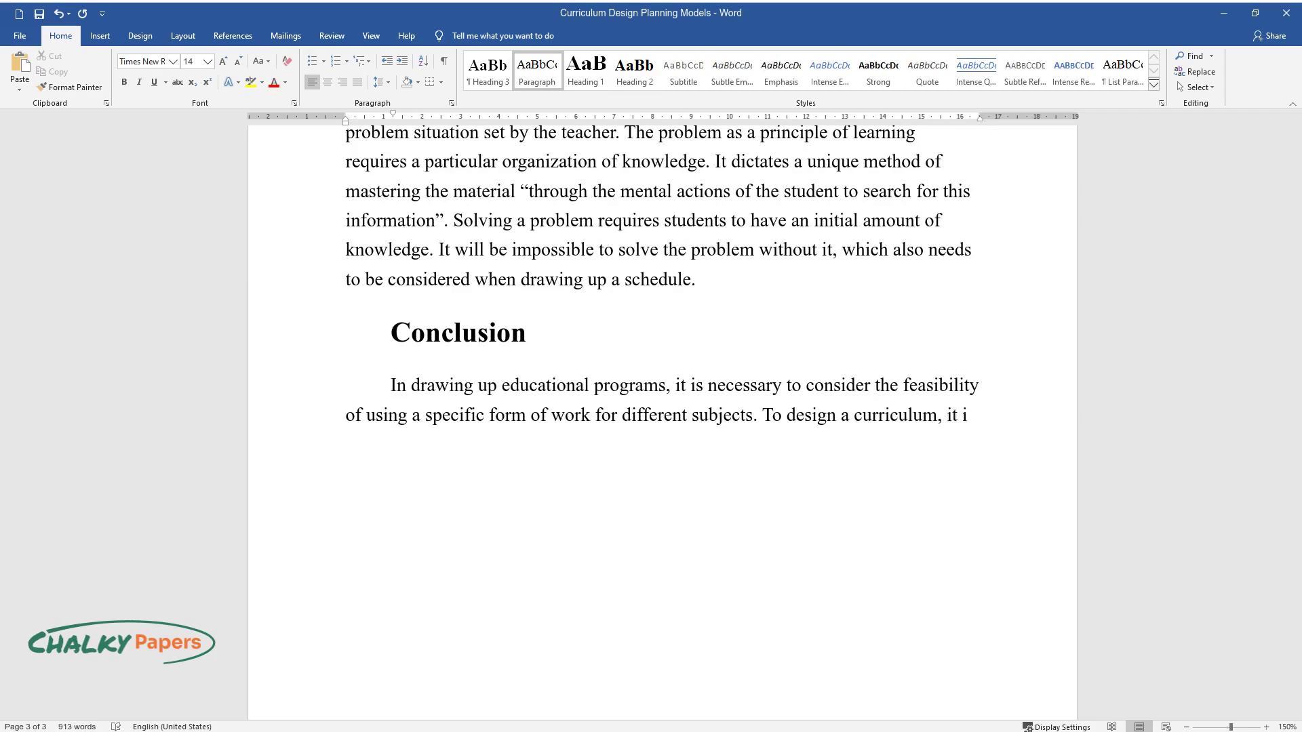
type("s first required to determine the ")
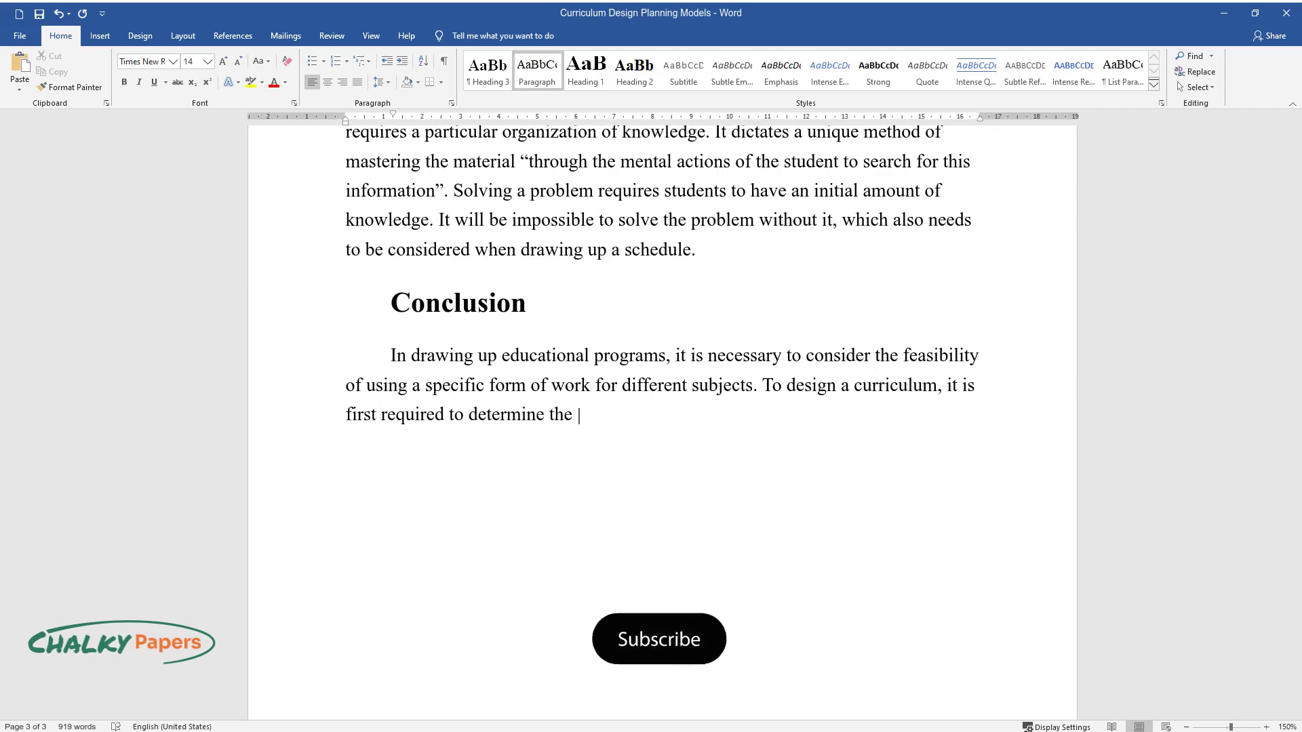
type("training goals about a specific sp")
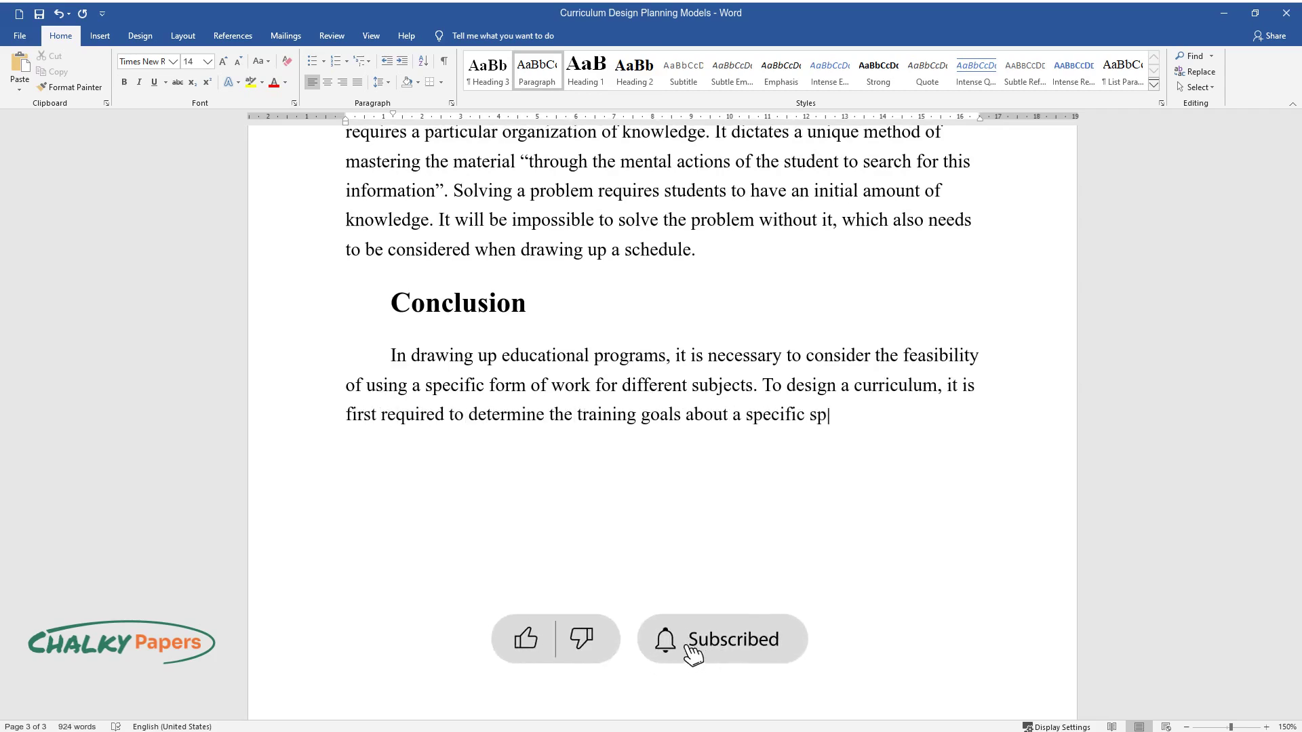
type("ecialty, functional and subject co")
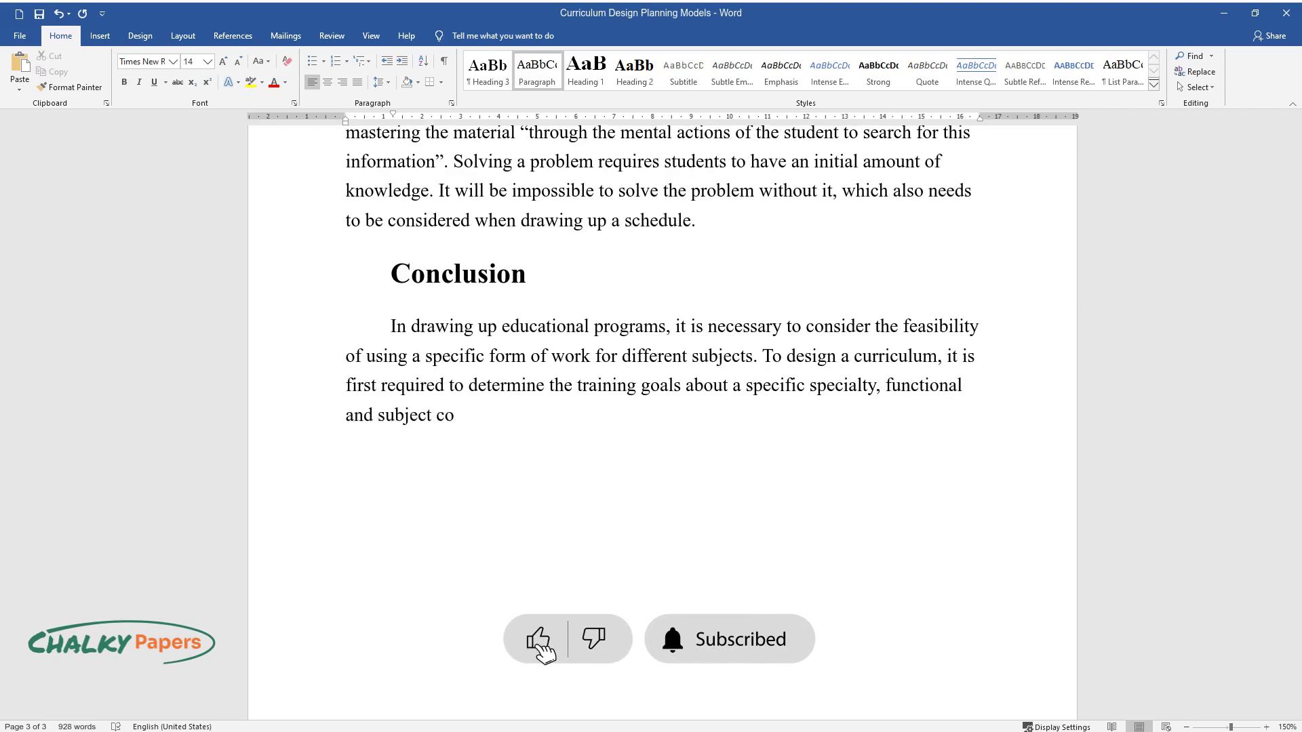
type("ntexts, and teaching methods that ")
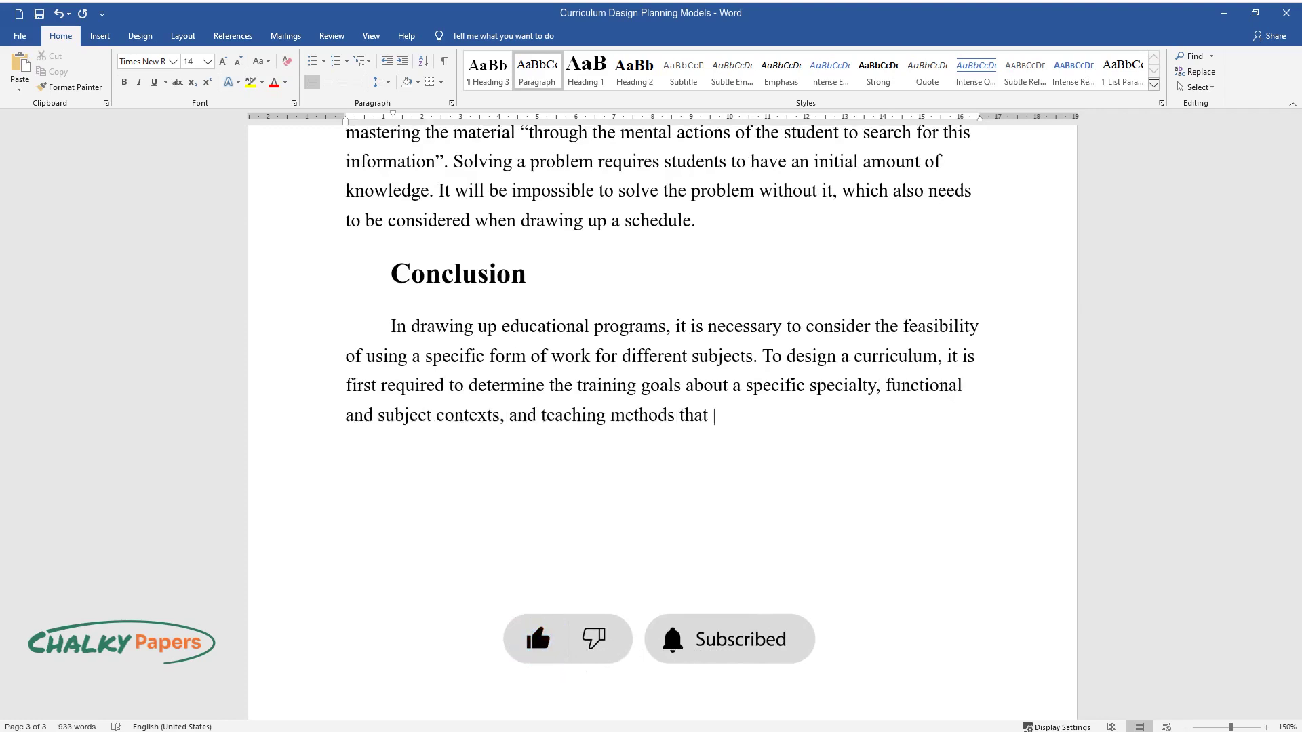
type("allow realizing the stated purposes.")
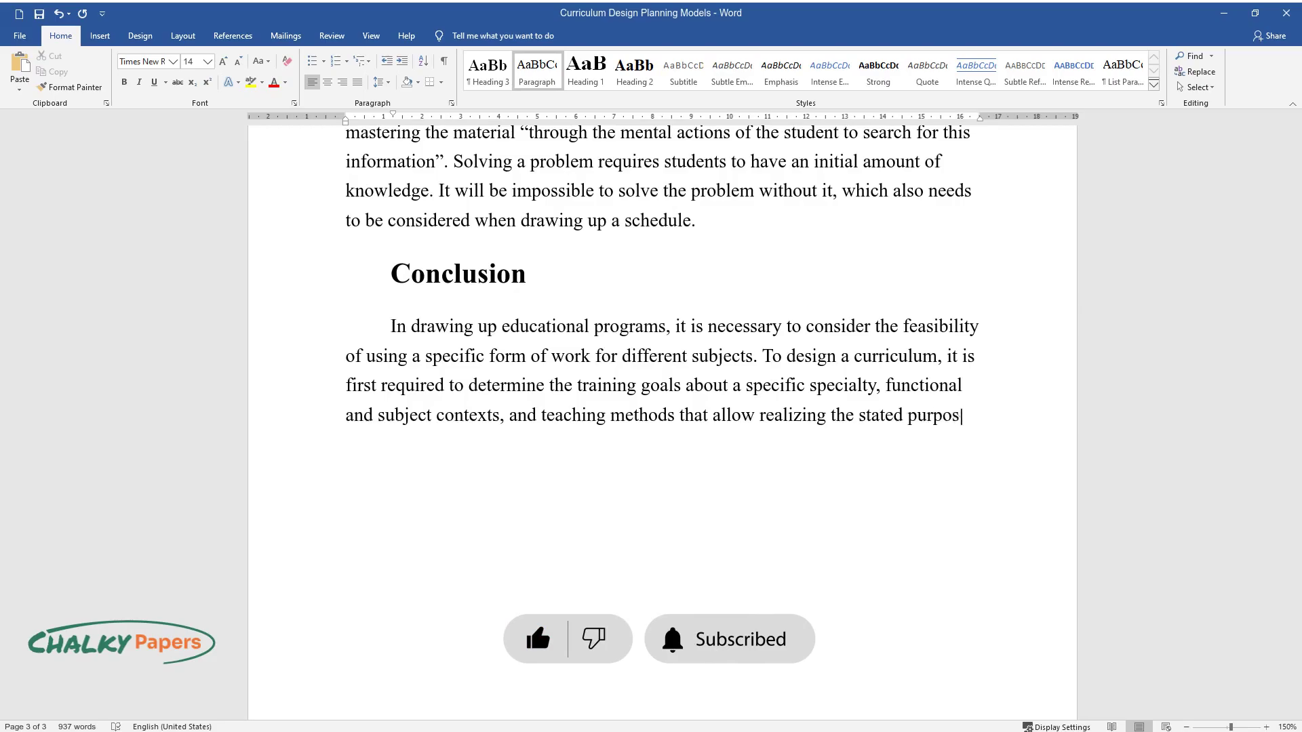